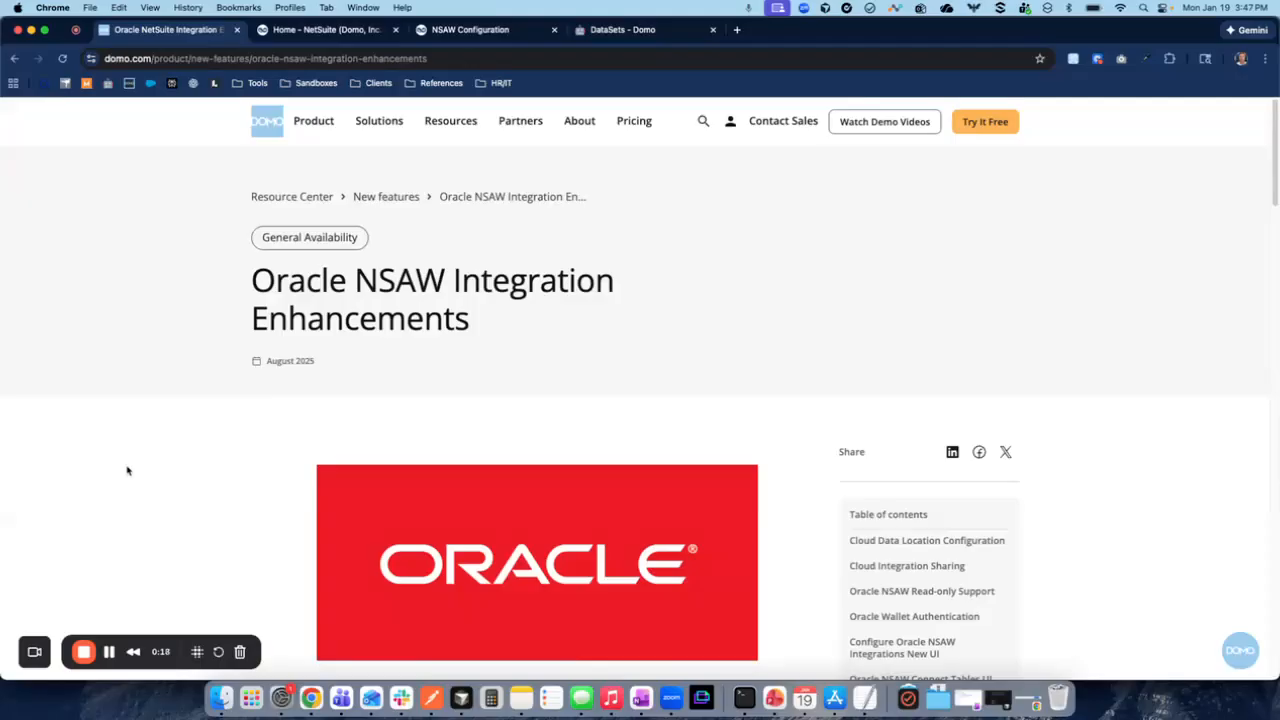
- Switch to NetSuite and open the company setup's Enable Features page
click(305, 29)
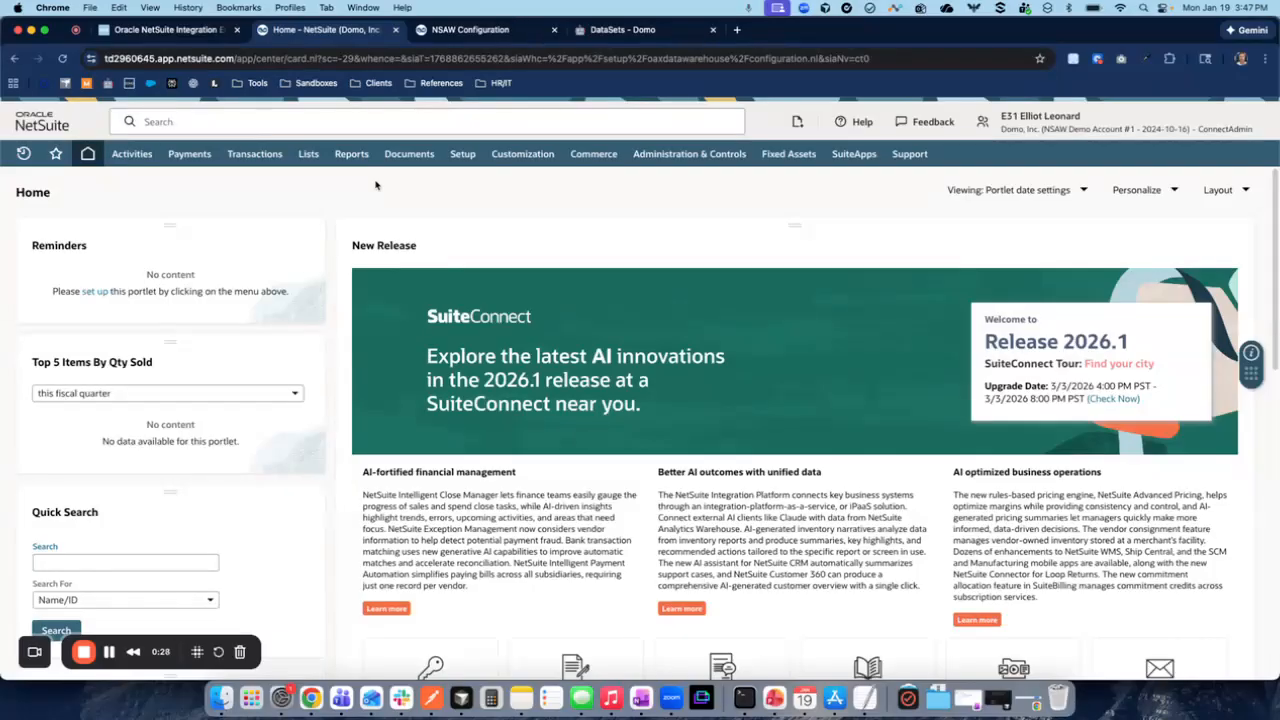
mouse_move(462, 154)
mouse_move(480, 205)
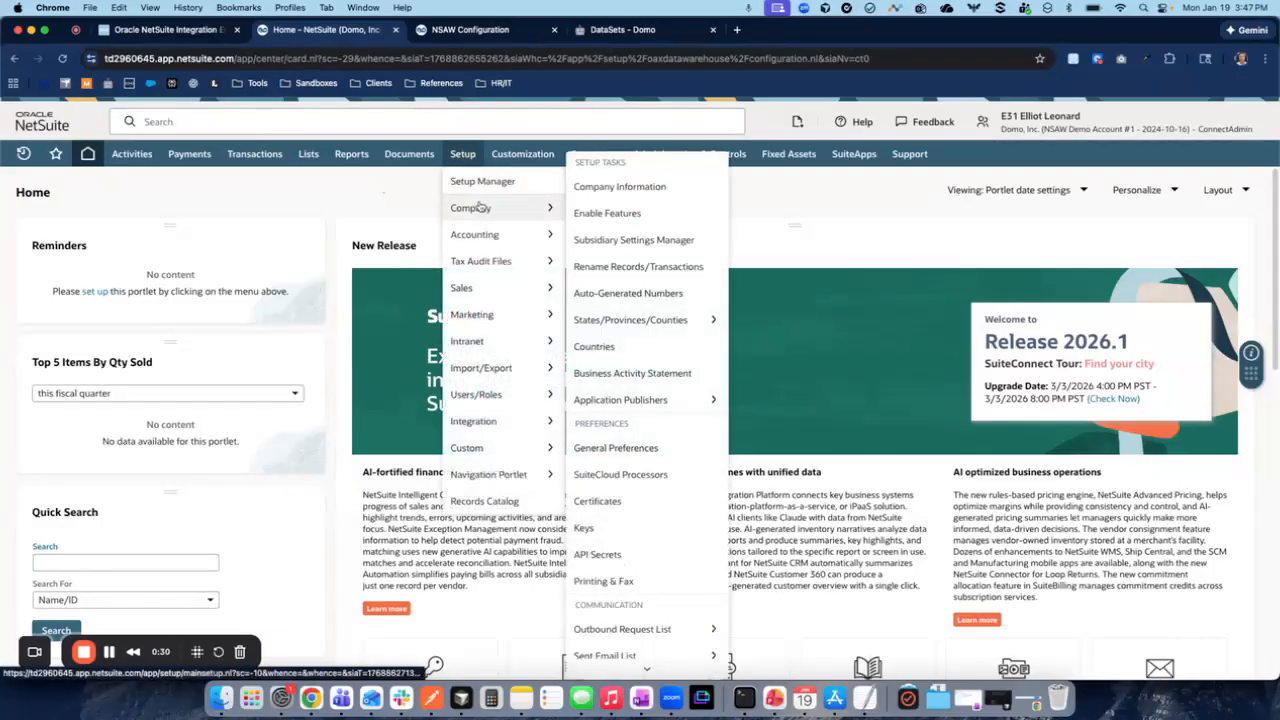
click(610, 213)
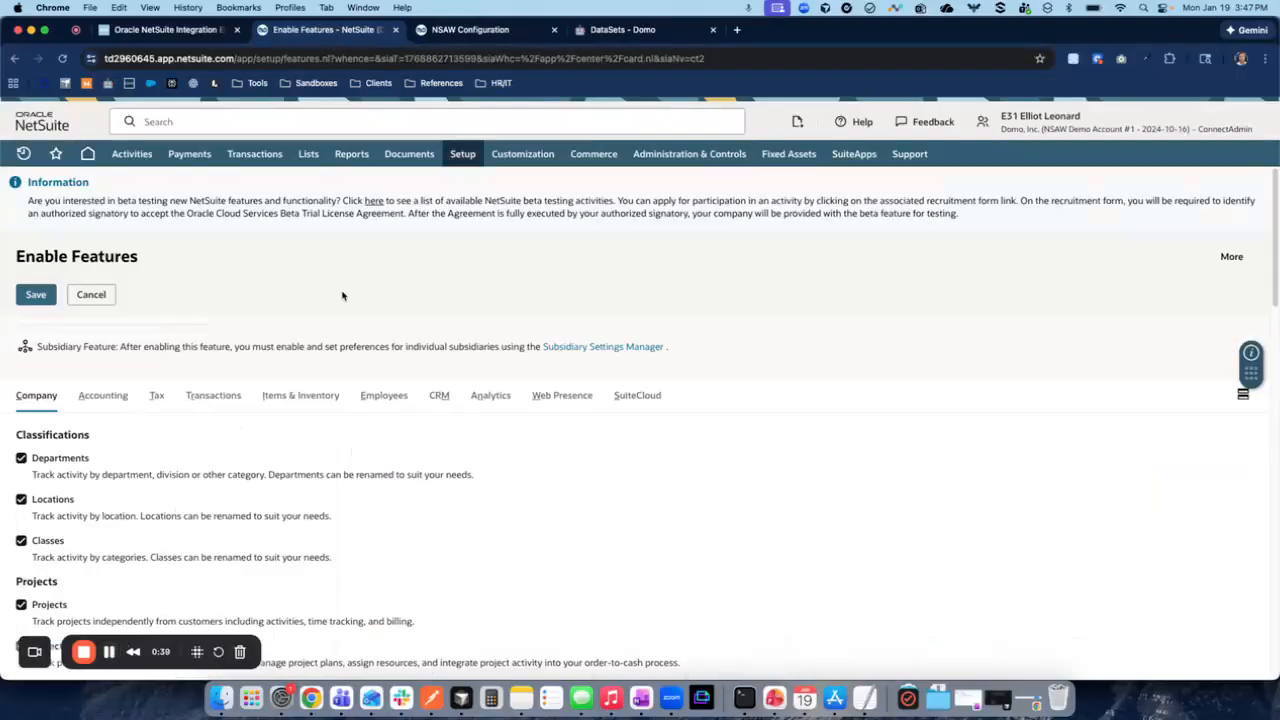
- Check the NetSuite Analytics Warehouse option and its description among the analytics connectivity features
click(490, 396)
scroll(249, 451, down, 2)
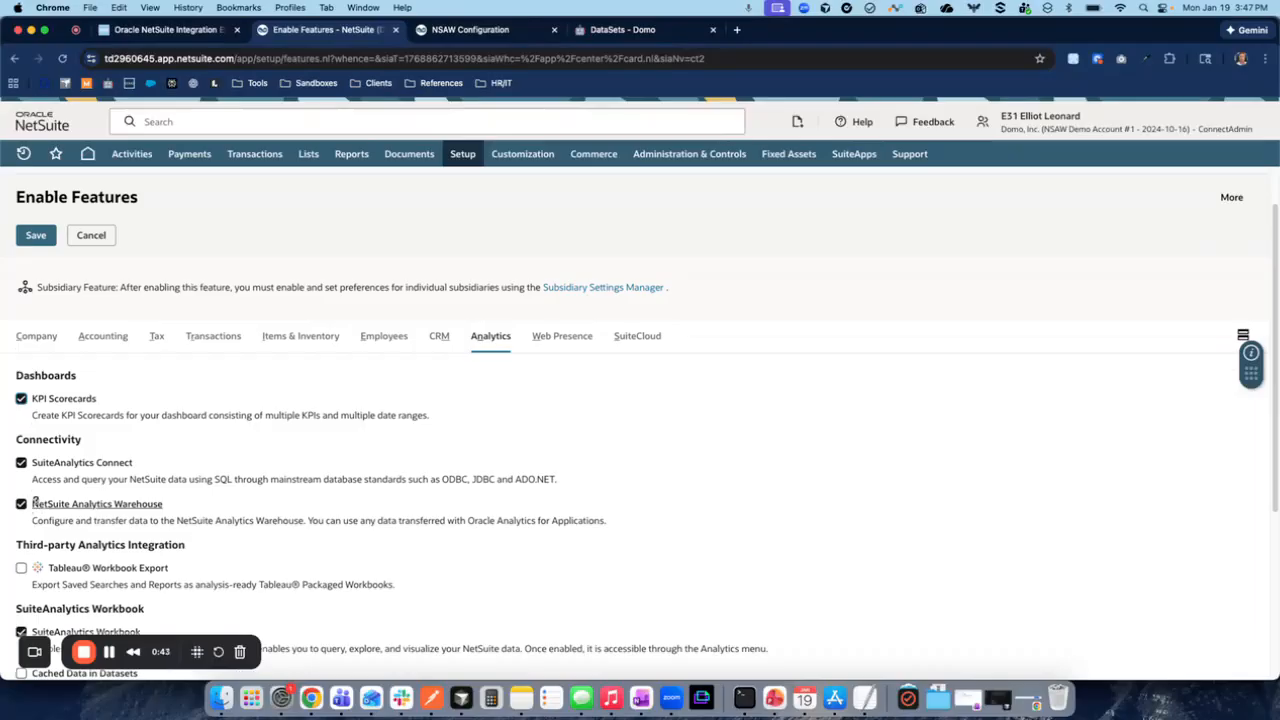
click(21, 504)
drag(33, 520, 634, 525)
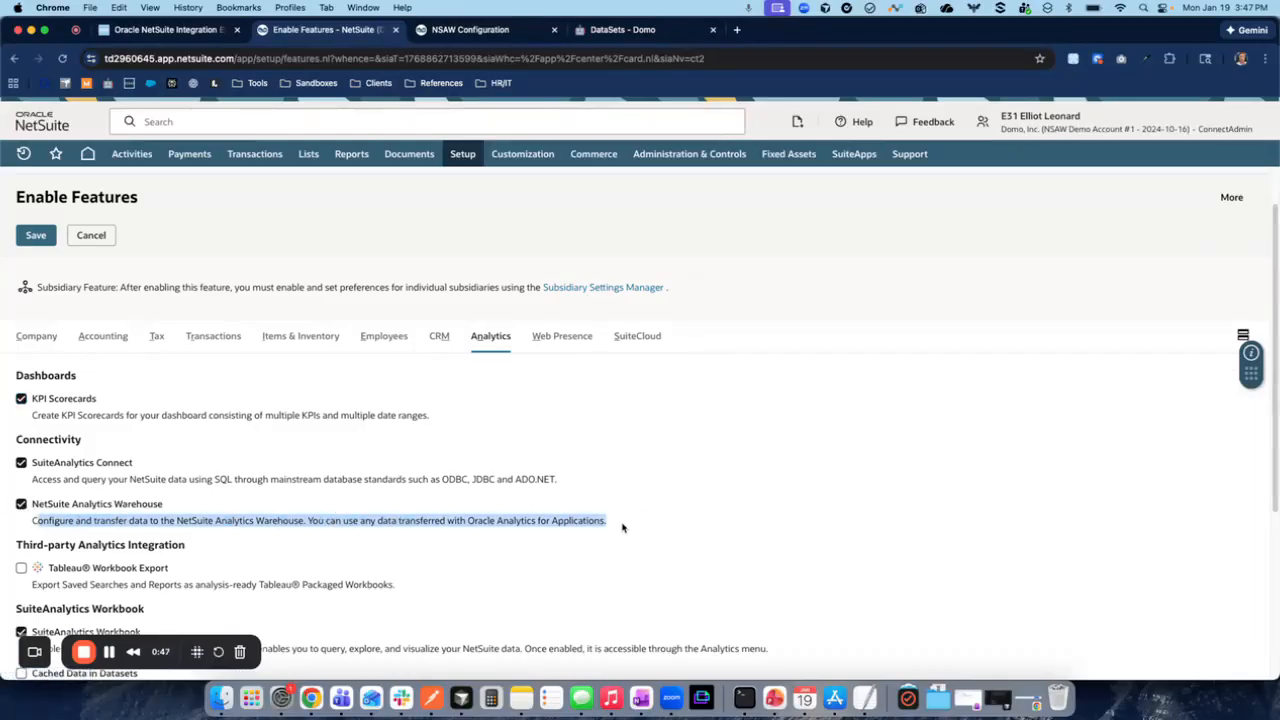
click(630, 530)
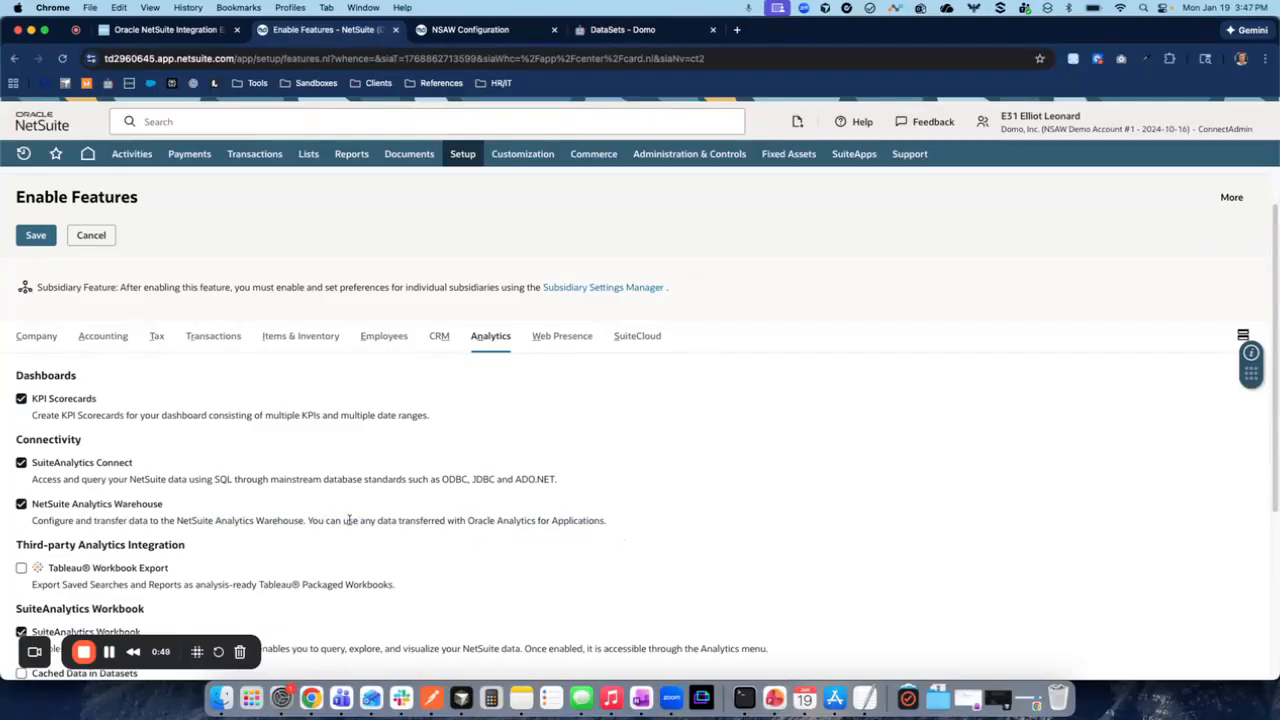
- Review the NetSuite Analytics Warehouse Configuration page, from the user management options to the data transfer credentials
click(503, 32)
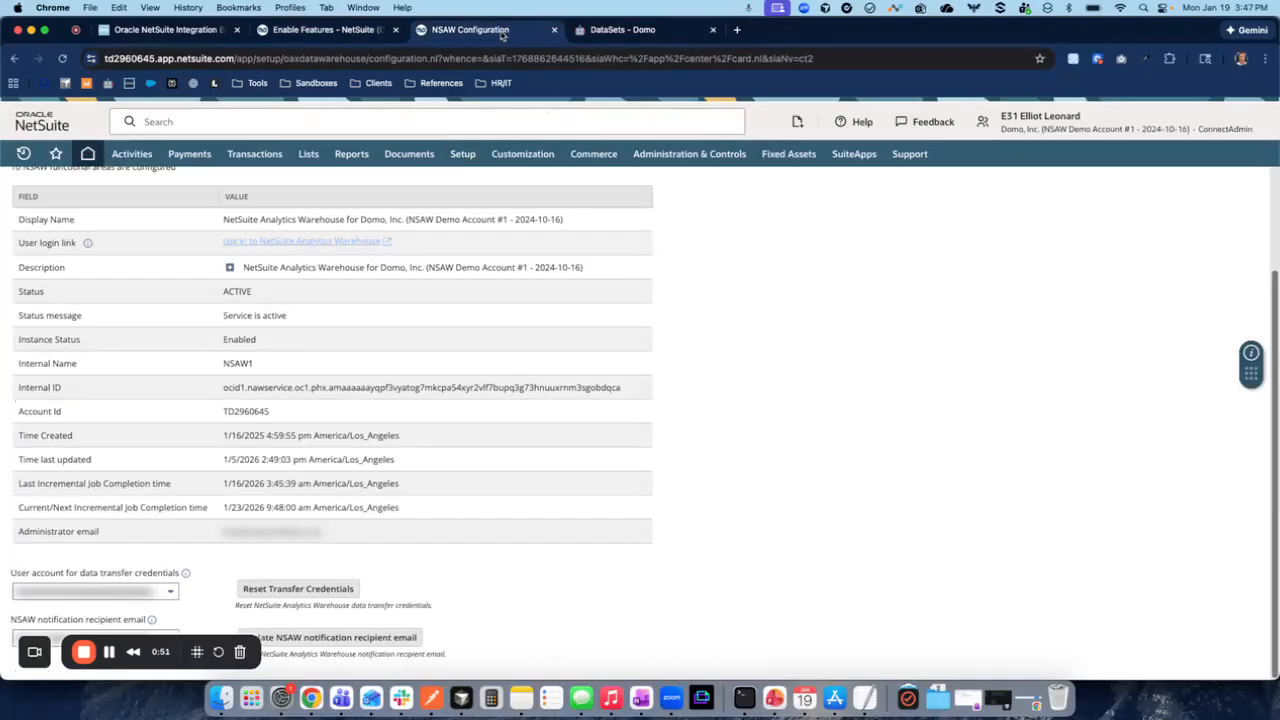
scroll(495, 507, up, 3)
scroll(322, 270, down, 1)
scroll(320, 277, up, 1)
mouse_move(462, 155)
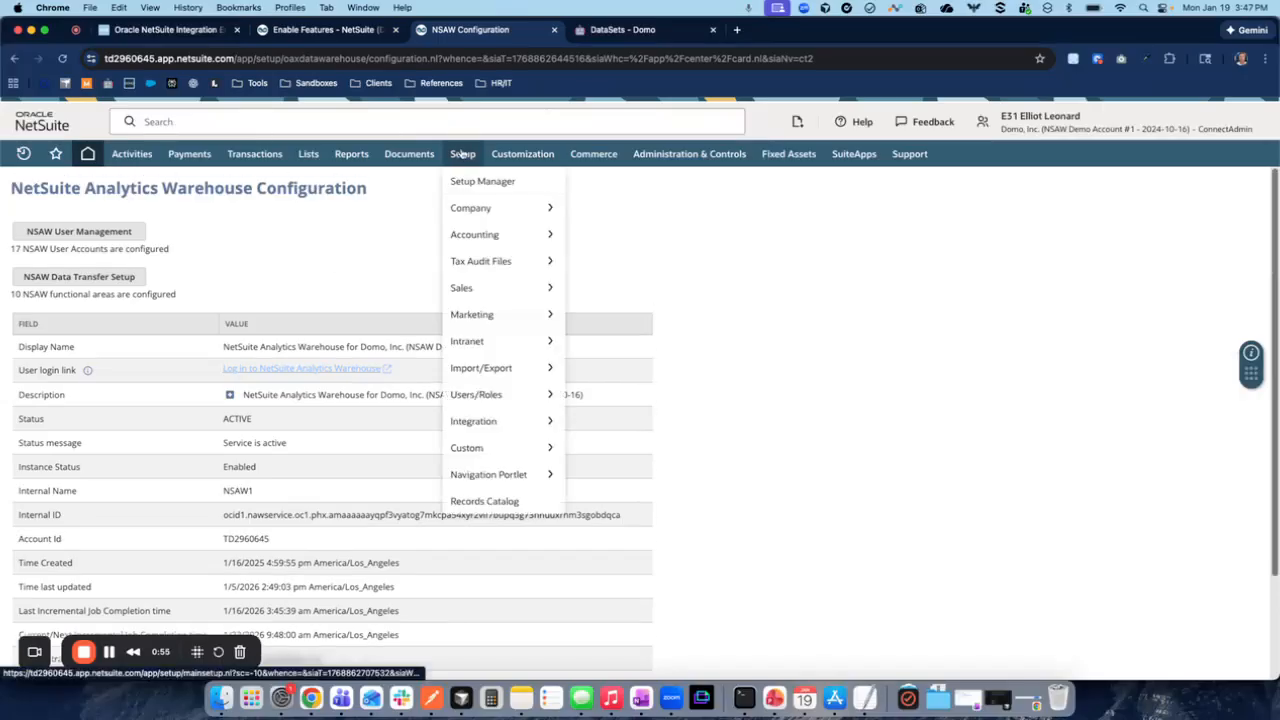
mouse_move(470, 456)
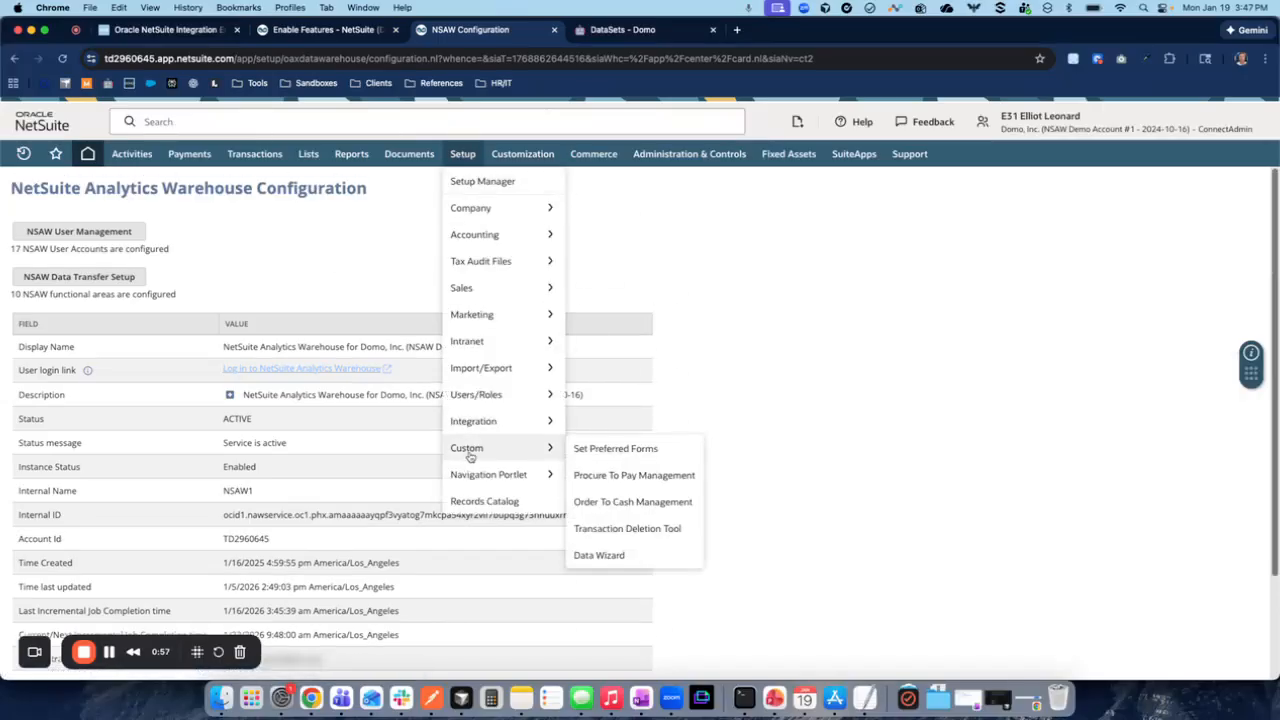
mouse_move(481, 369)
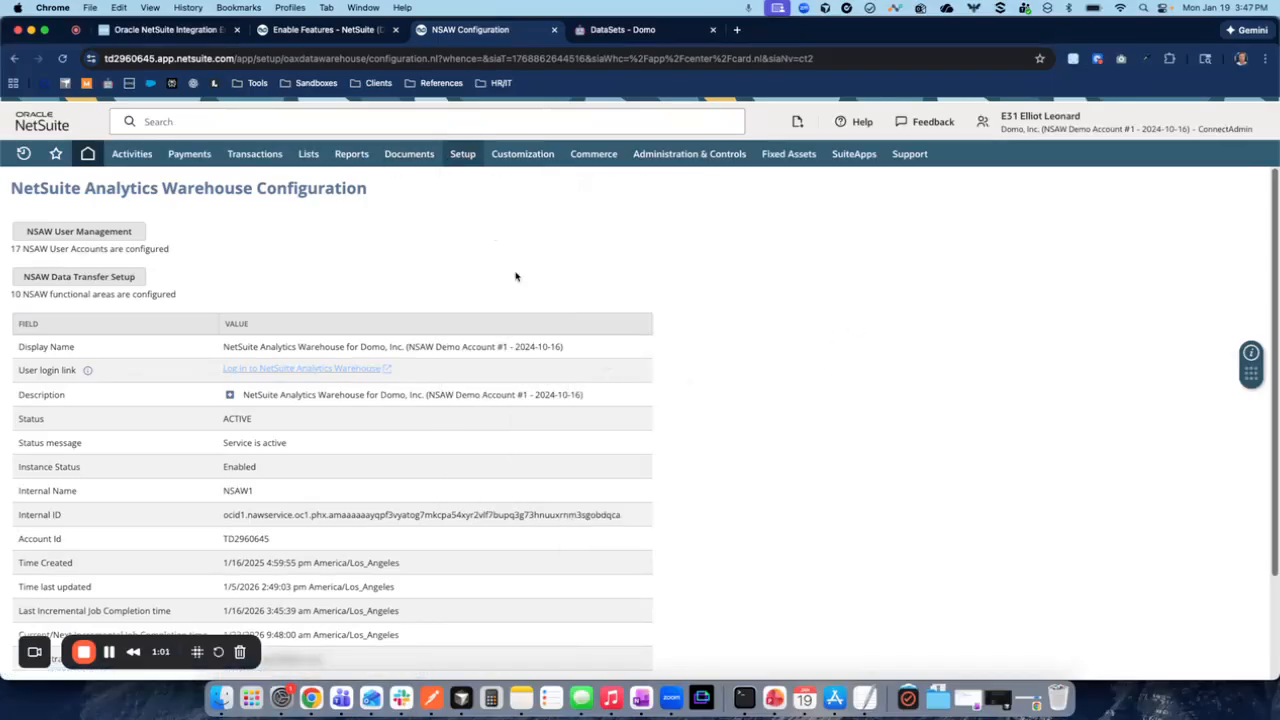
scroll(266, 258, down, 3)
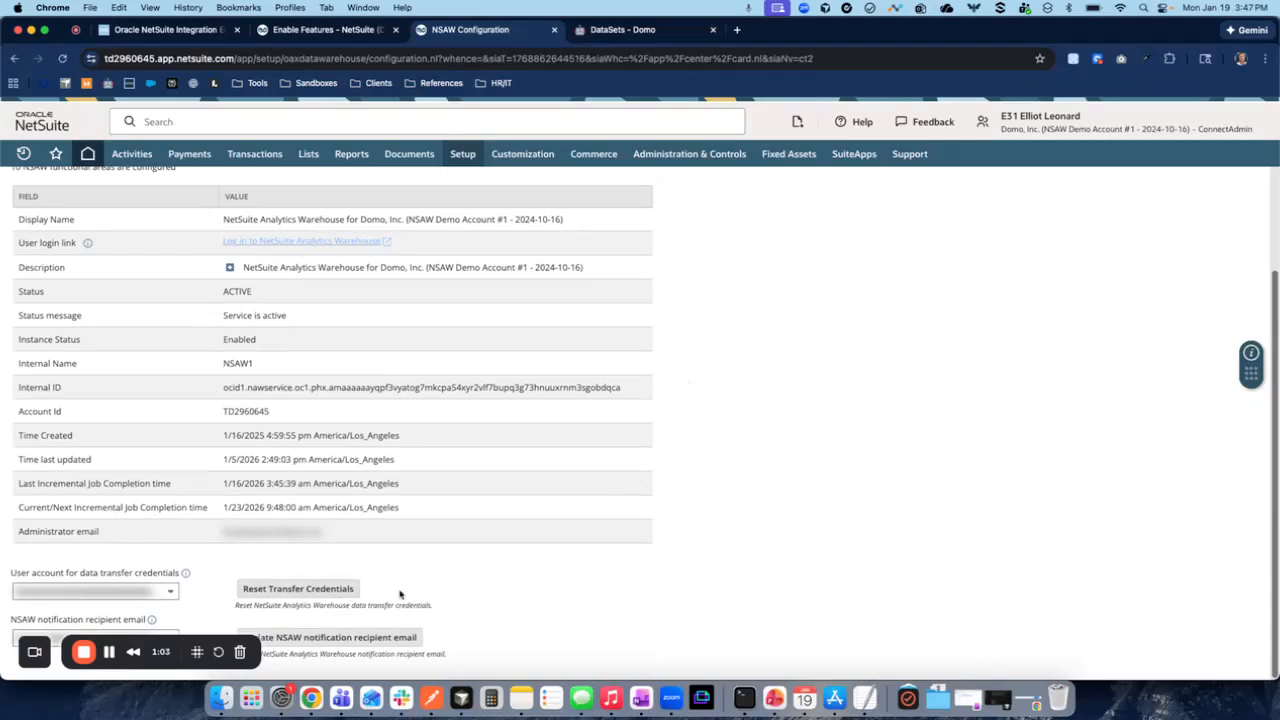
scroll(369, 594, up, 3)
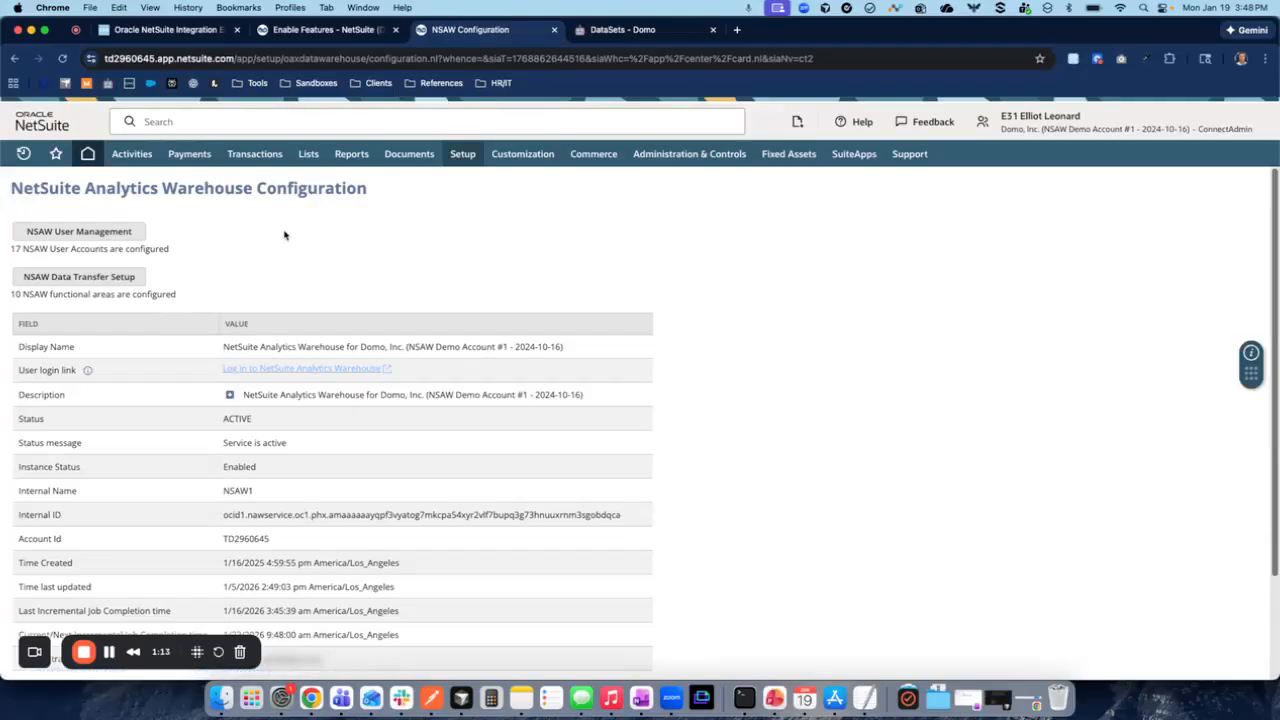
- Open the NSAW Data Transfer Setup and review the functional areas and their transfer status
click(76, 280)
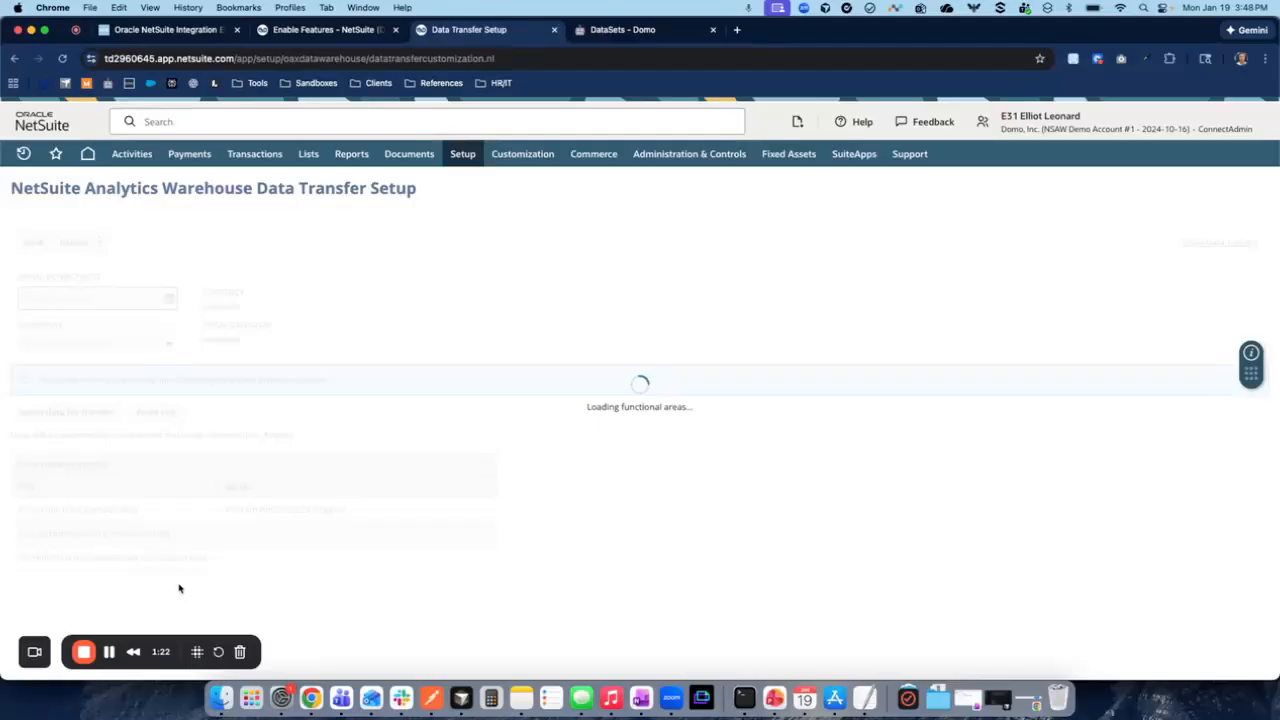
click(110, 652)
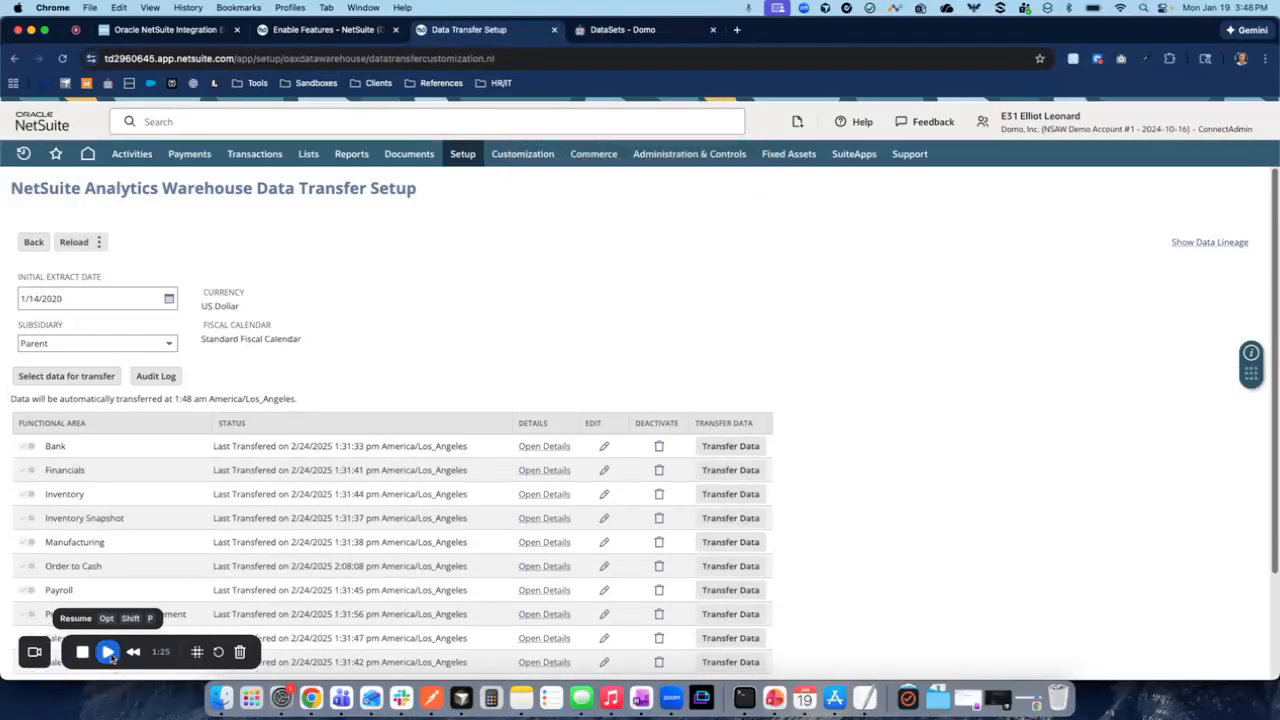
click(108, 652)
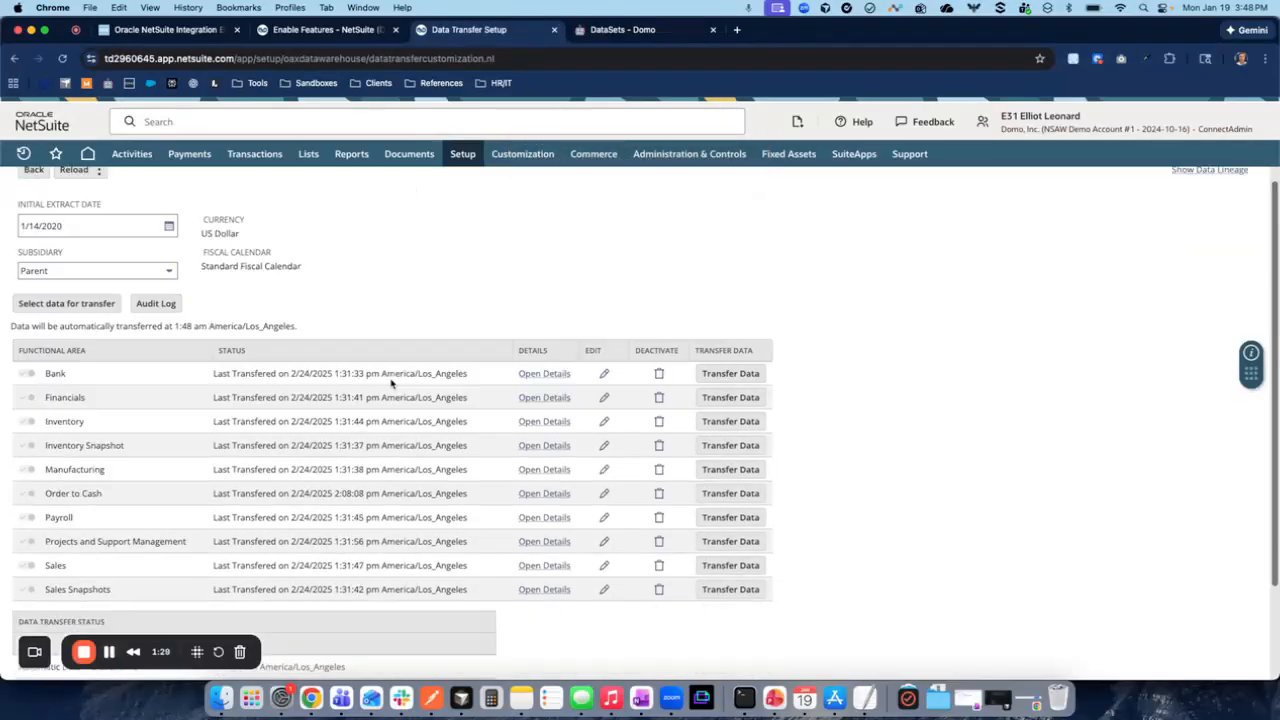
scroll(77, 333, down, 2)
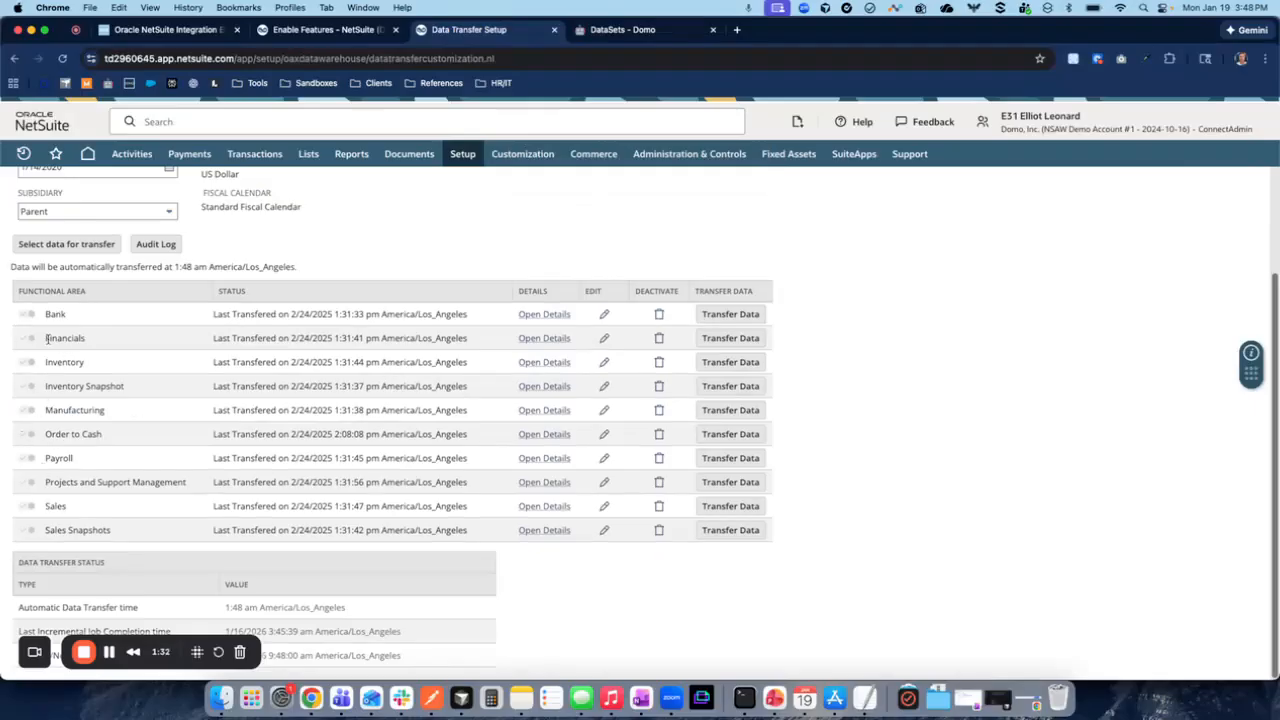
scroll(125, 462, up, 1)
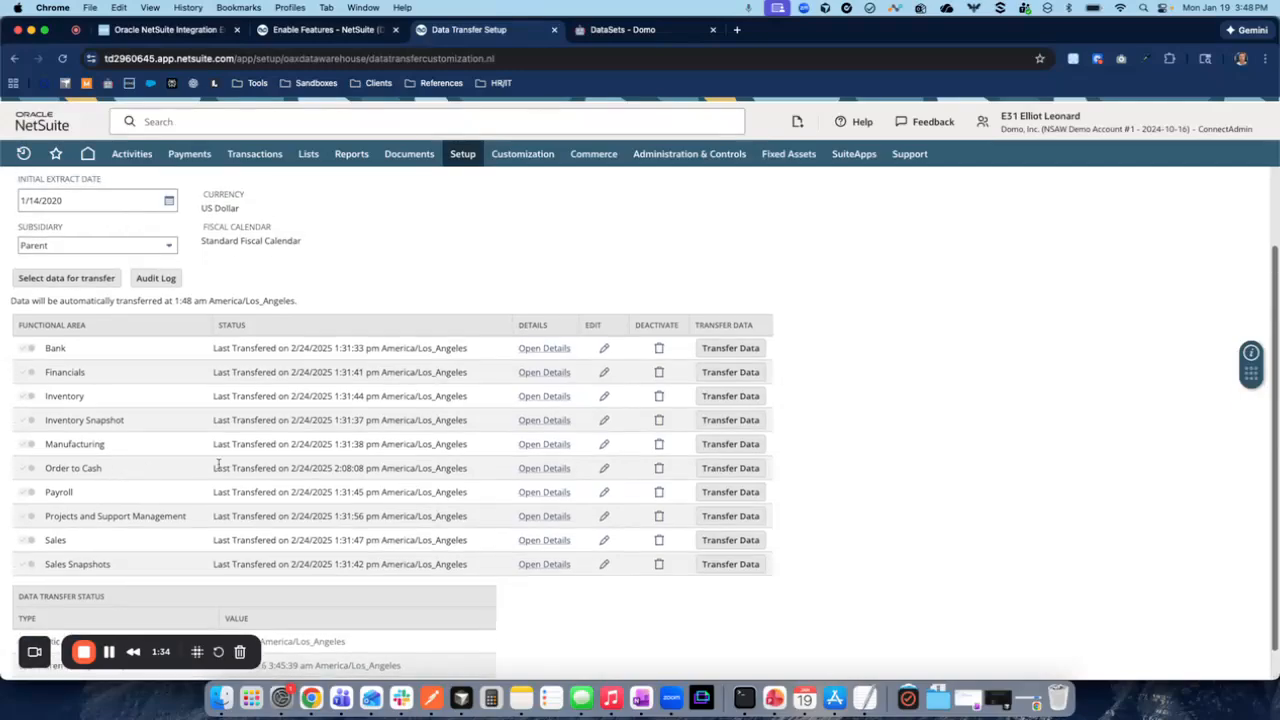
scroll(838, 415, up, 1)
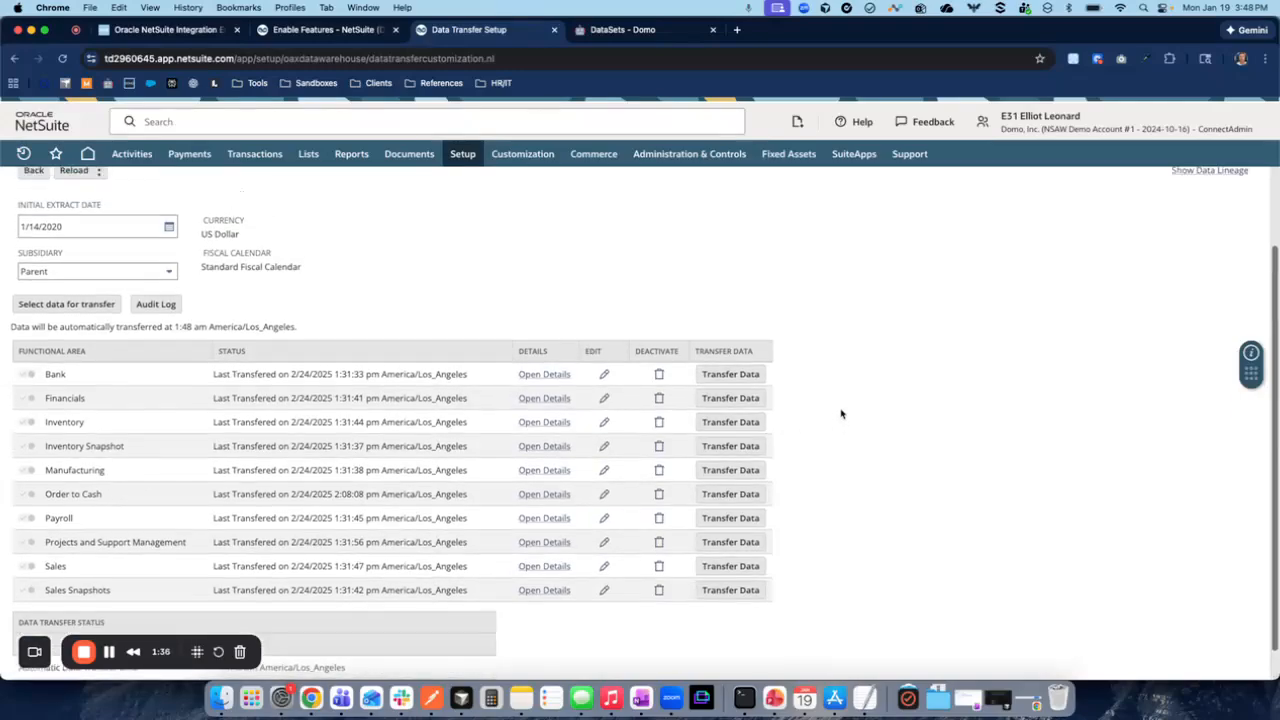
scroll(840, 413, up, 2)
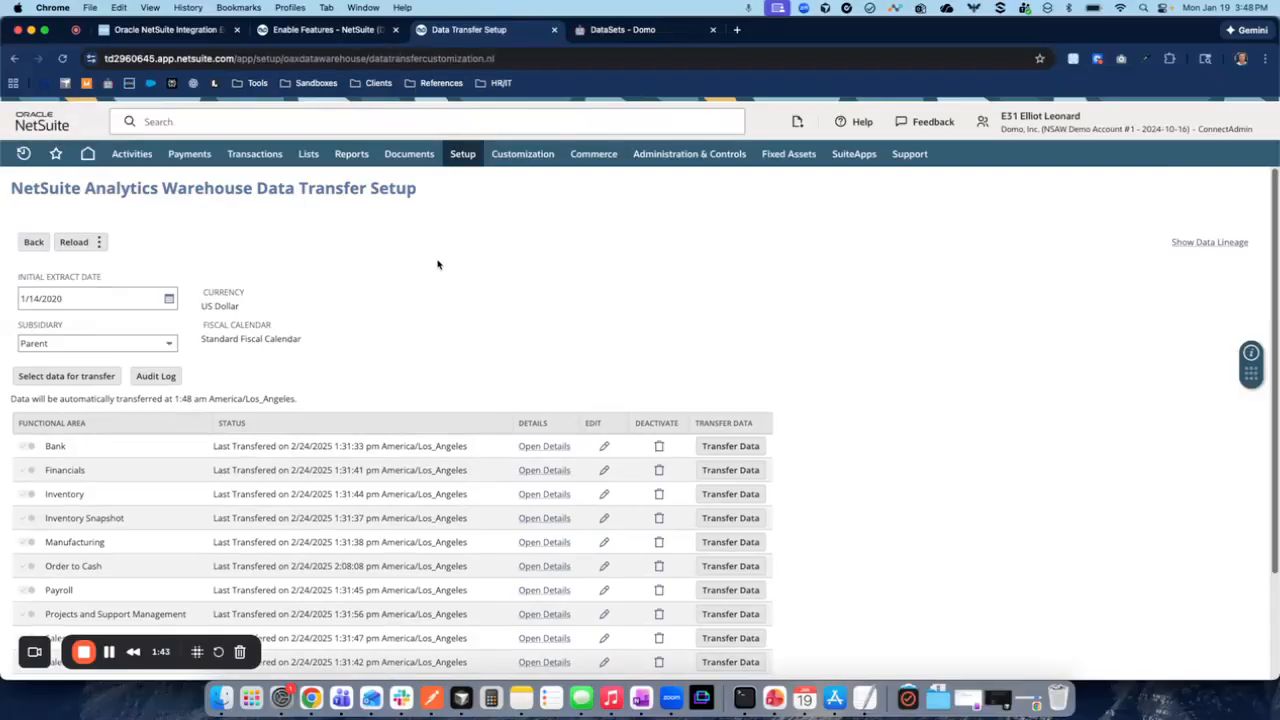
click(109, 653)
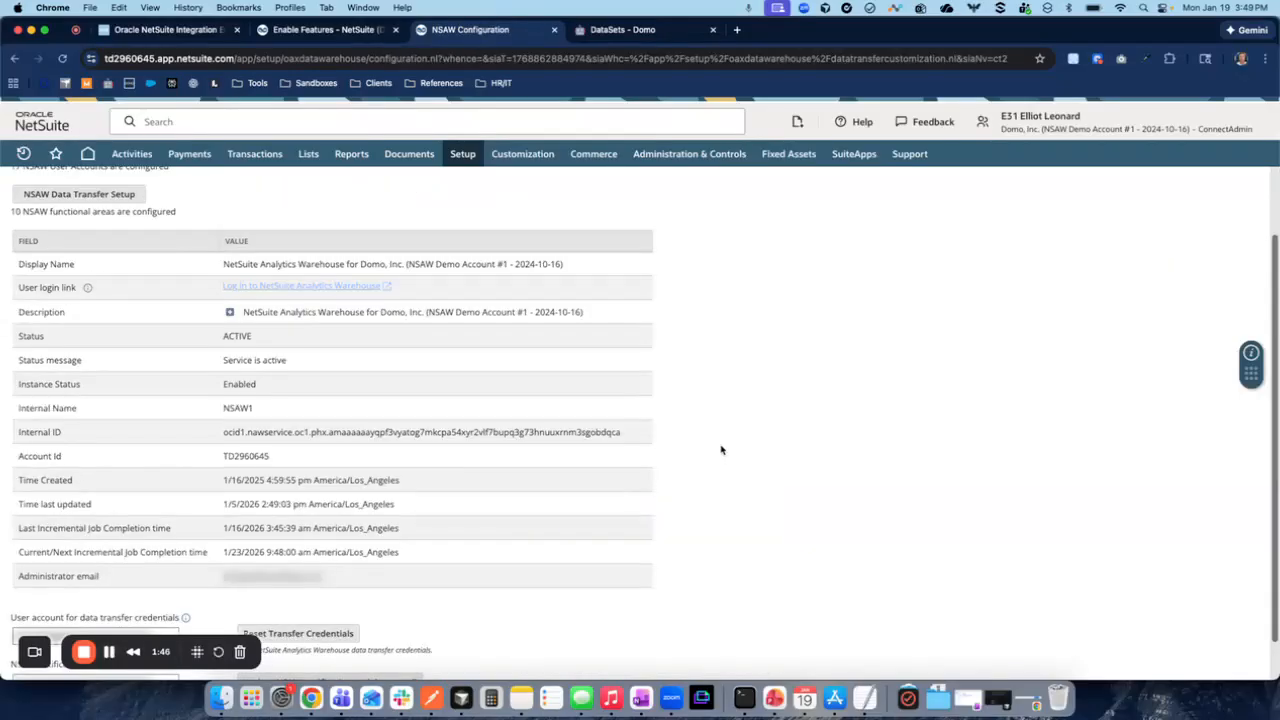
- Log in to NetSuite Analytics Warehouse from its configuration page and open the Warehouse administration
scroll(718, 452, up, 2)
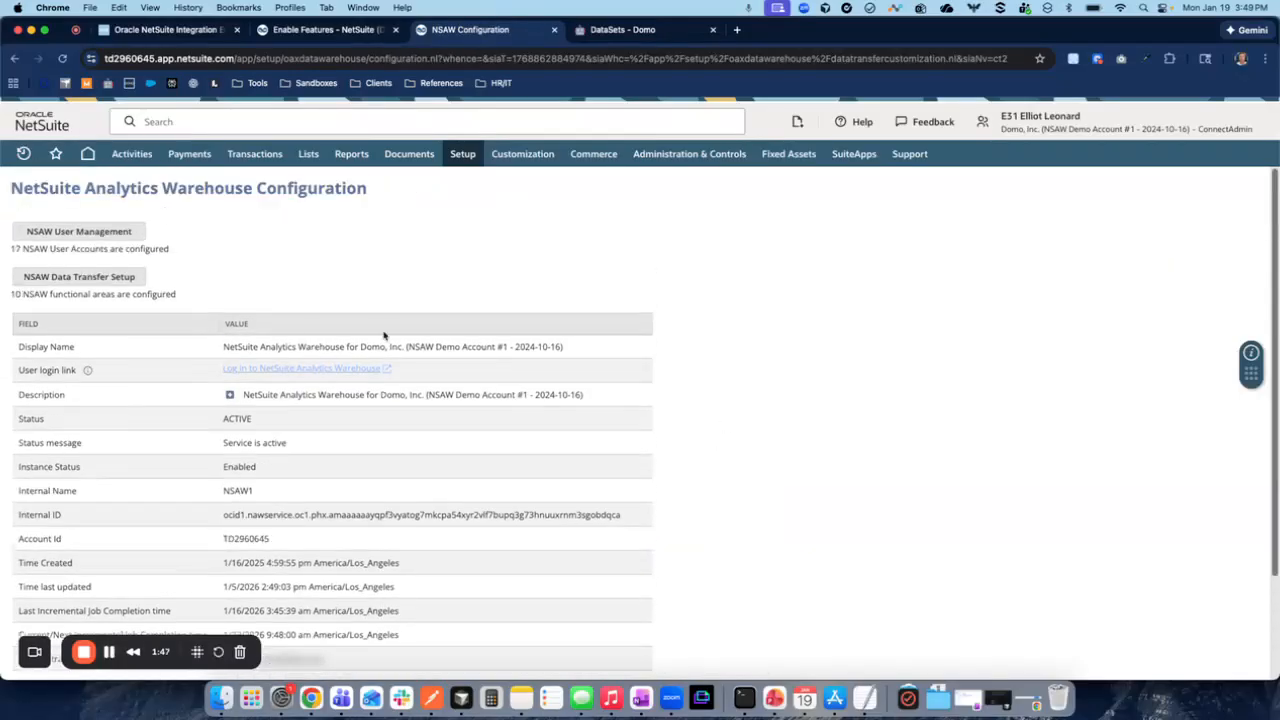
click(292, 369)
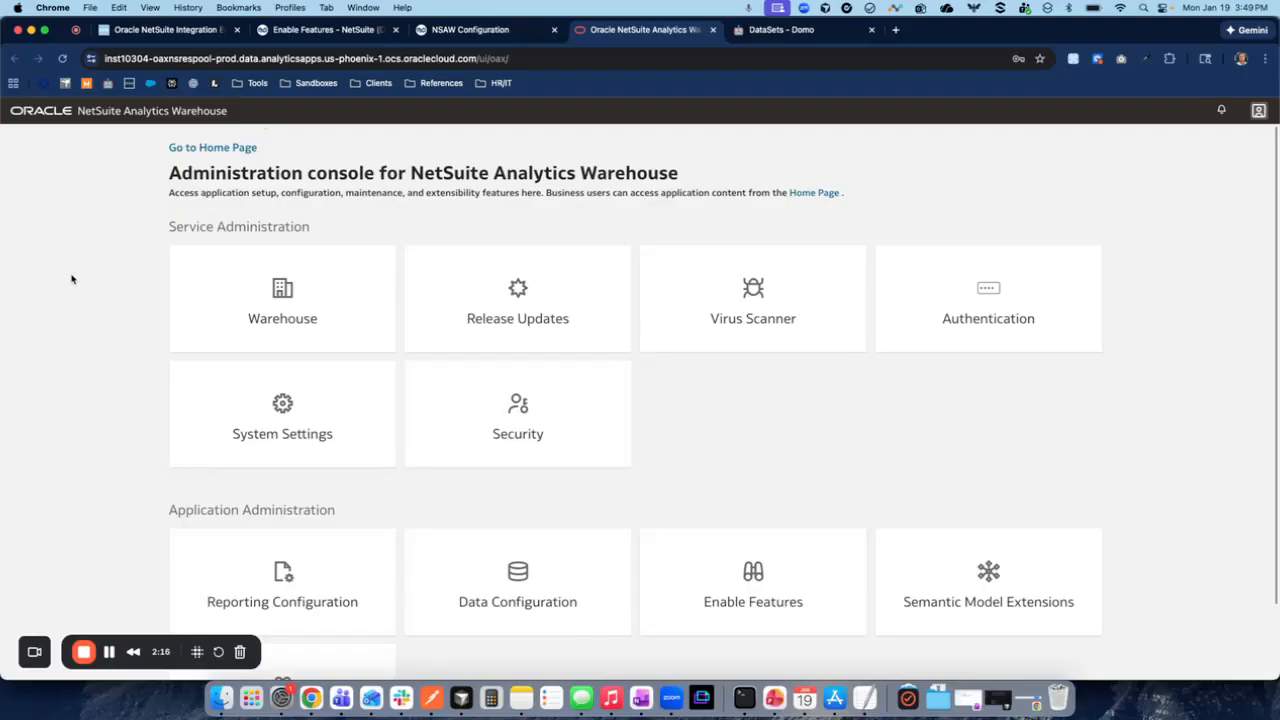
click(287, 304)
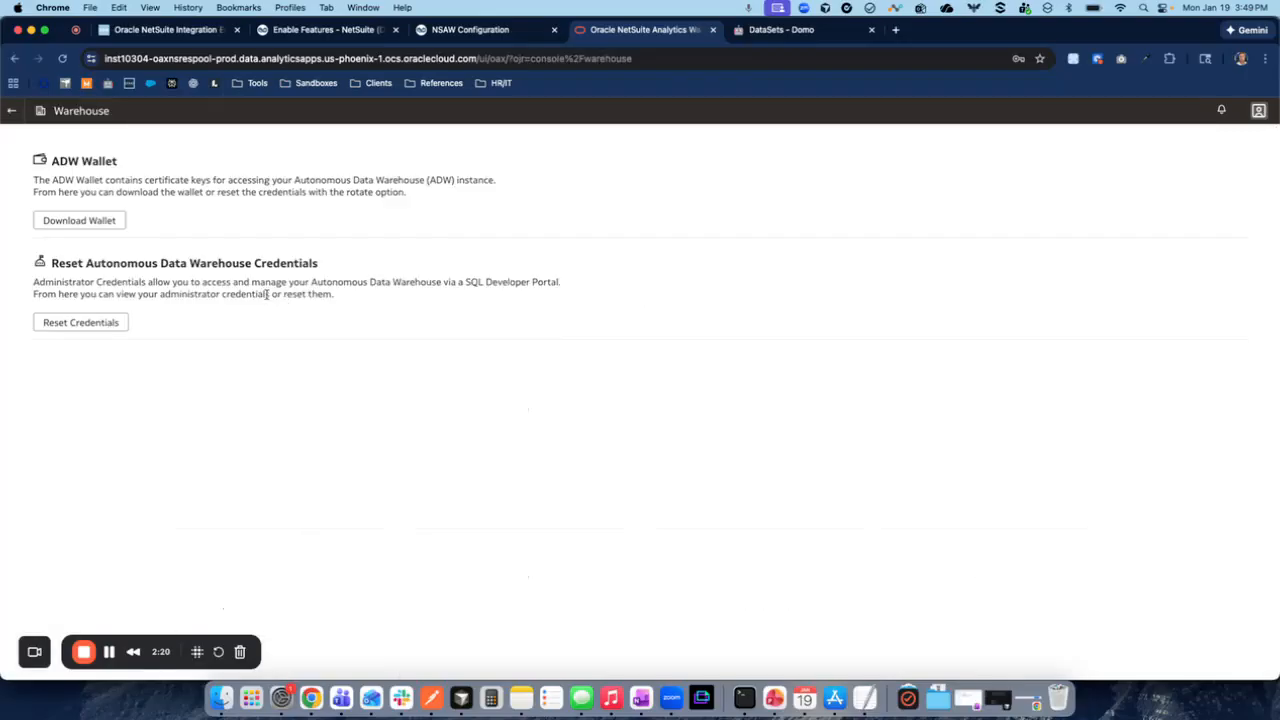
- Set a wallet password and download the ADW wallet
click(86, 222)
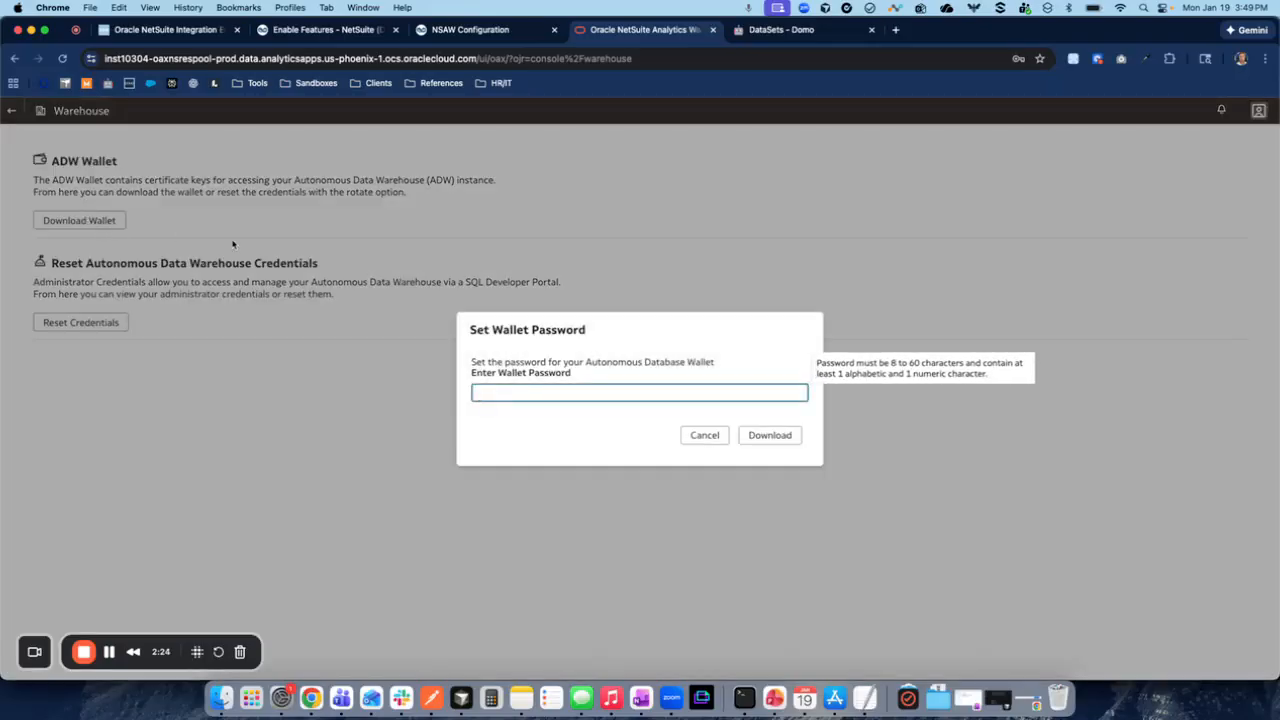
text(••••)
click(772, 437)
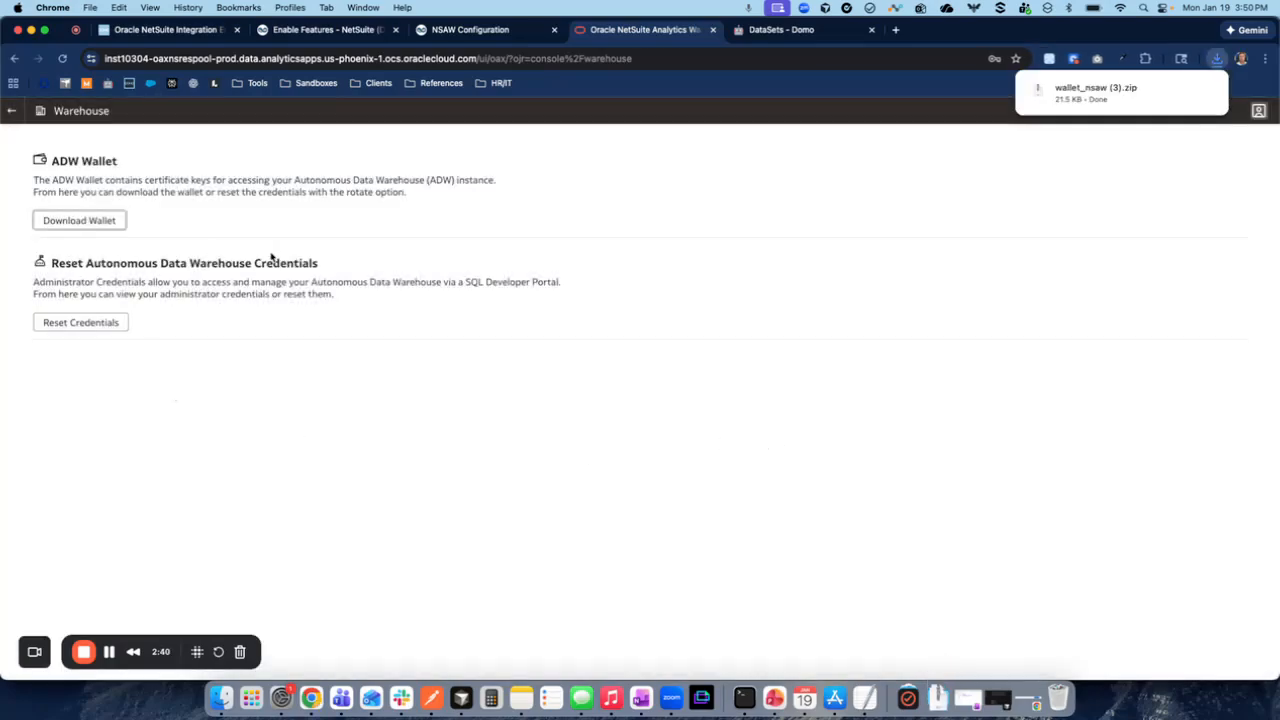
- Open the Autonomous Data Warehouse credential reset and choose OAX_USER as the username
click(66, 323)
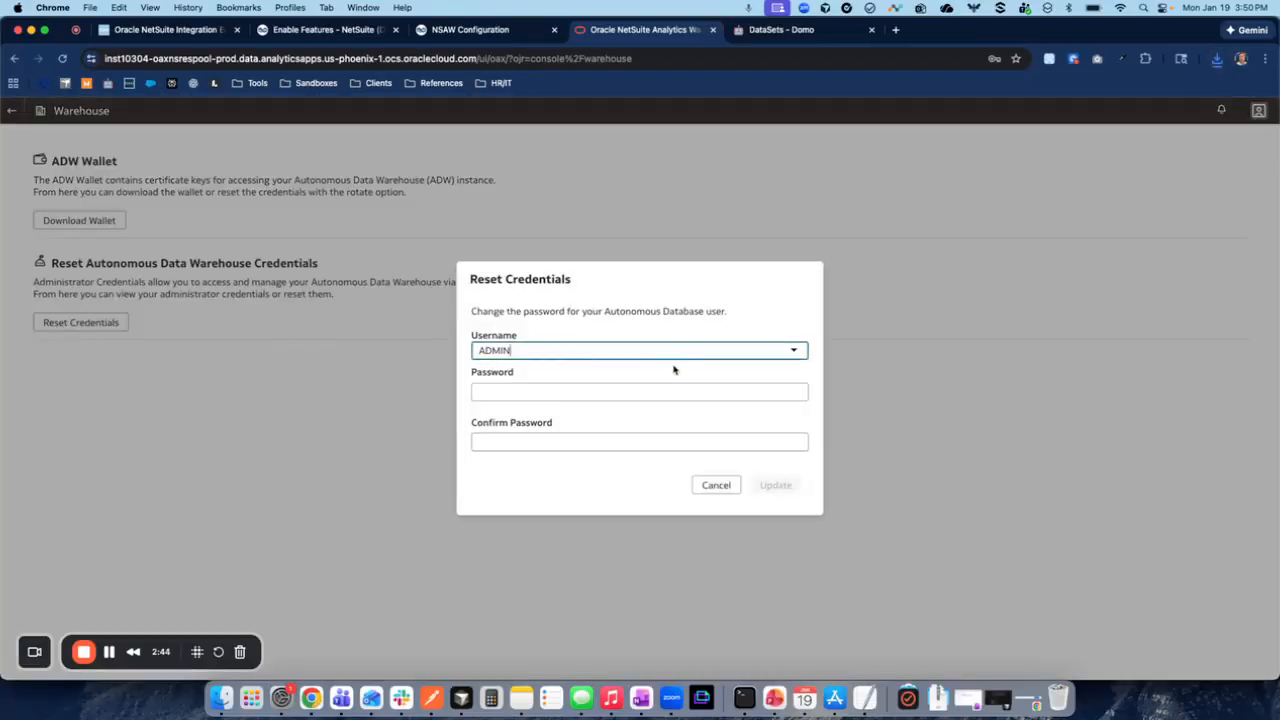
click(647, 350)
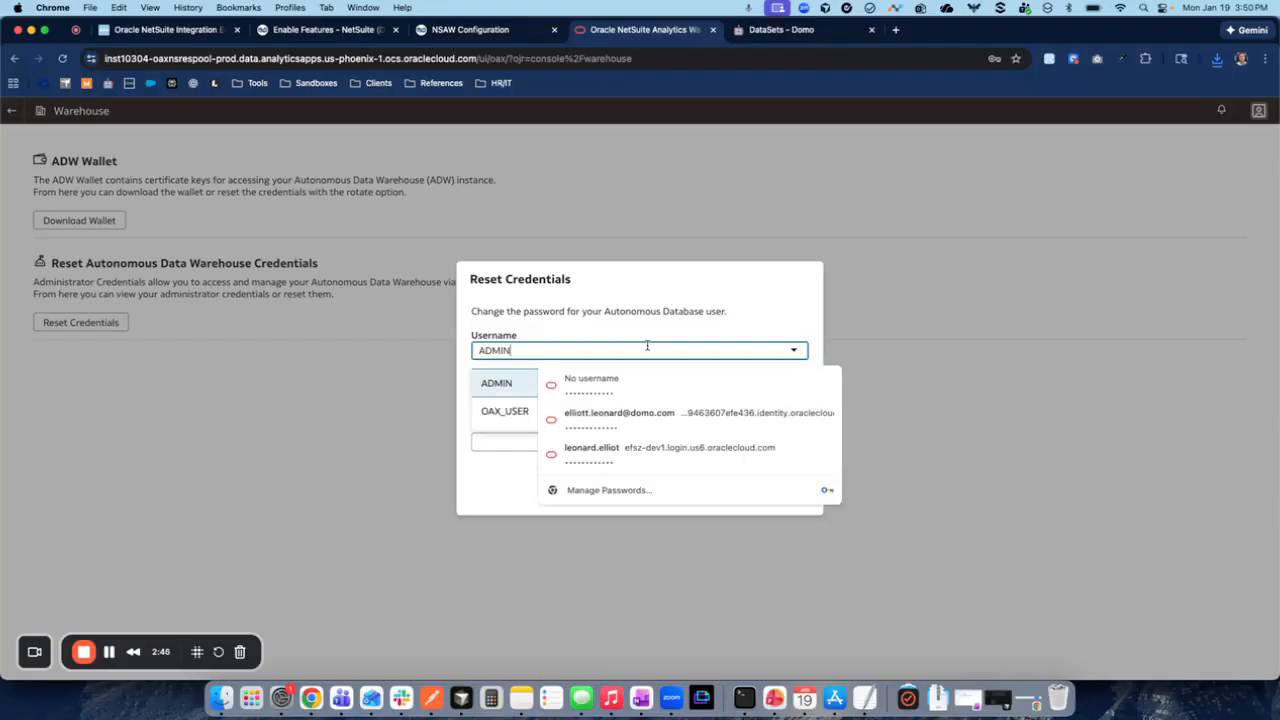
click(516, 409)
click(522, 395)
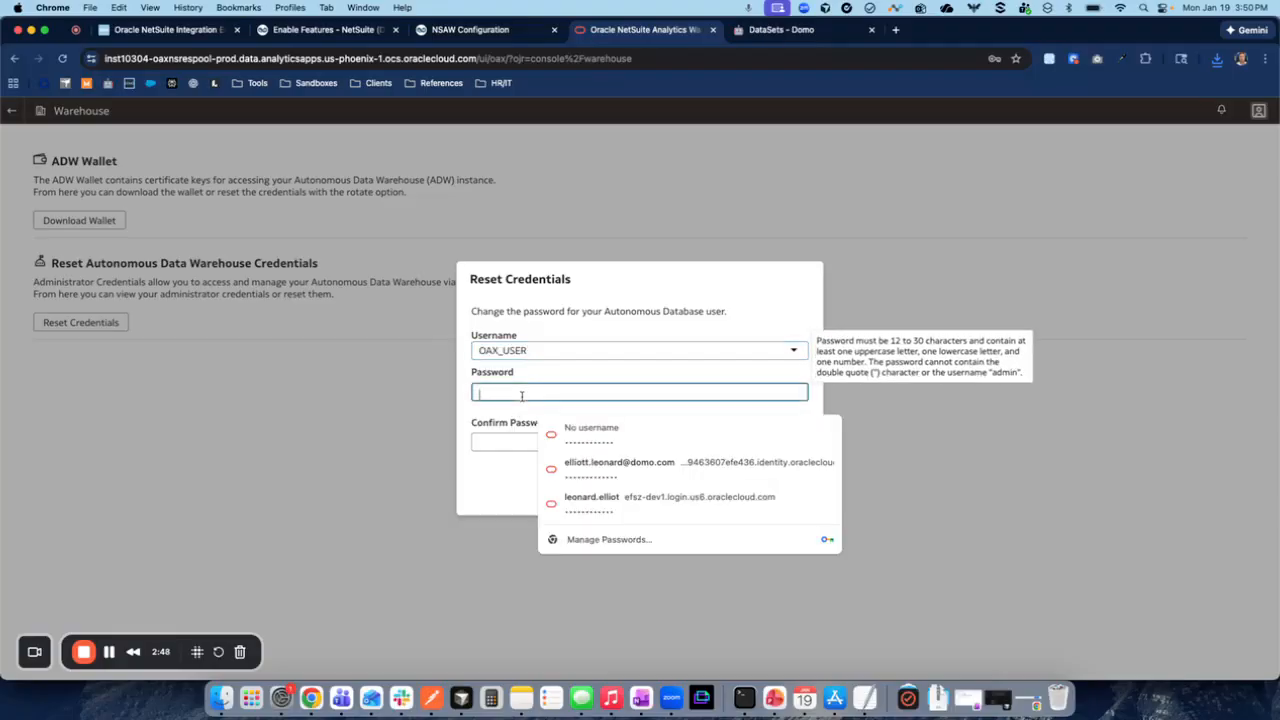
click(566, 372)
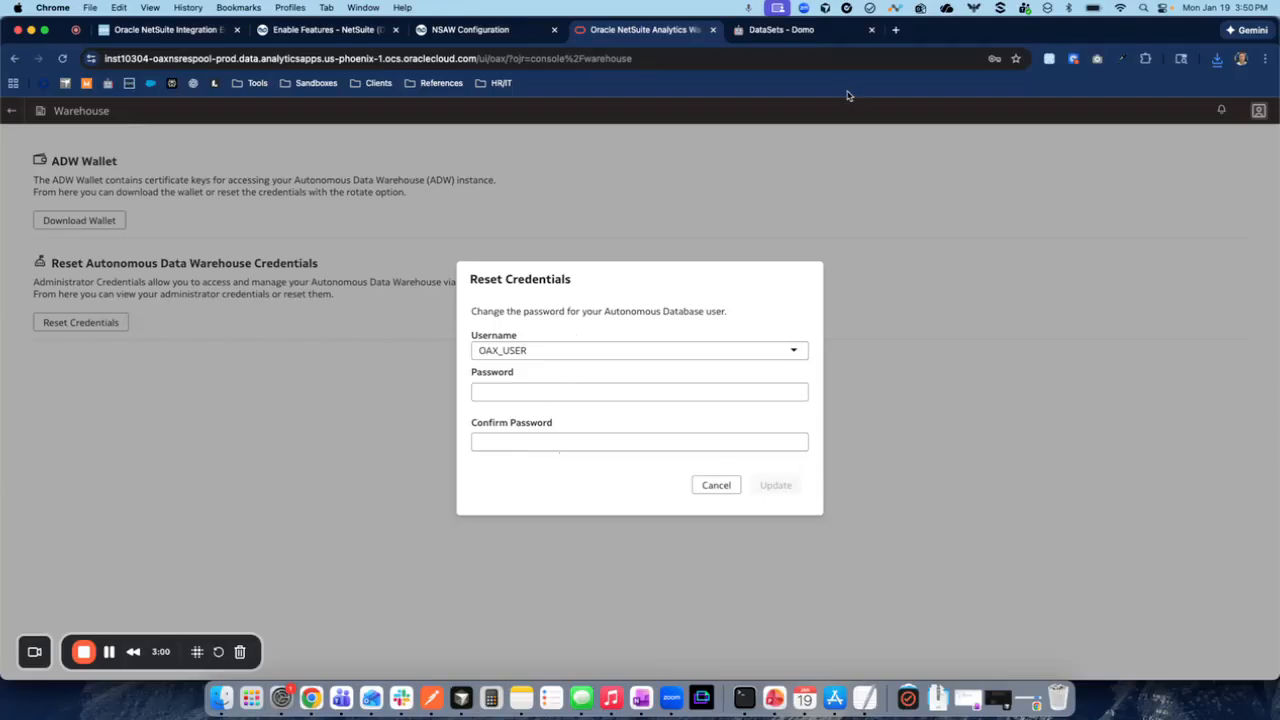
- Switch to Domo and start connecting a new native NetSuite integration
click(790, 29)
click(21, 367)
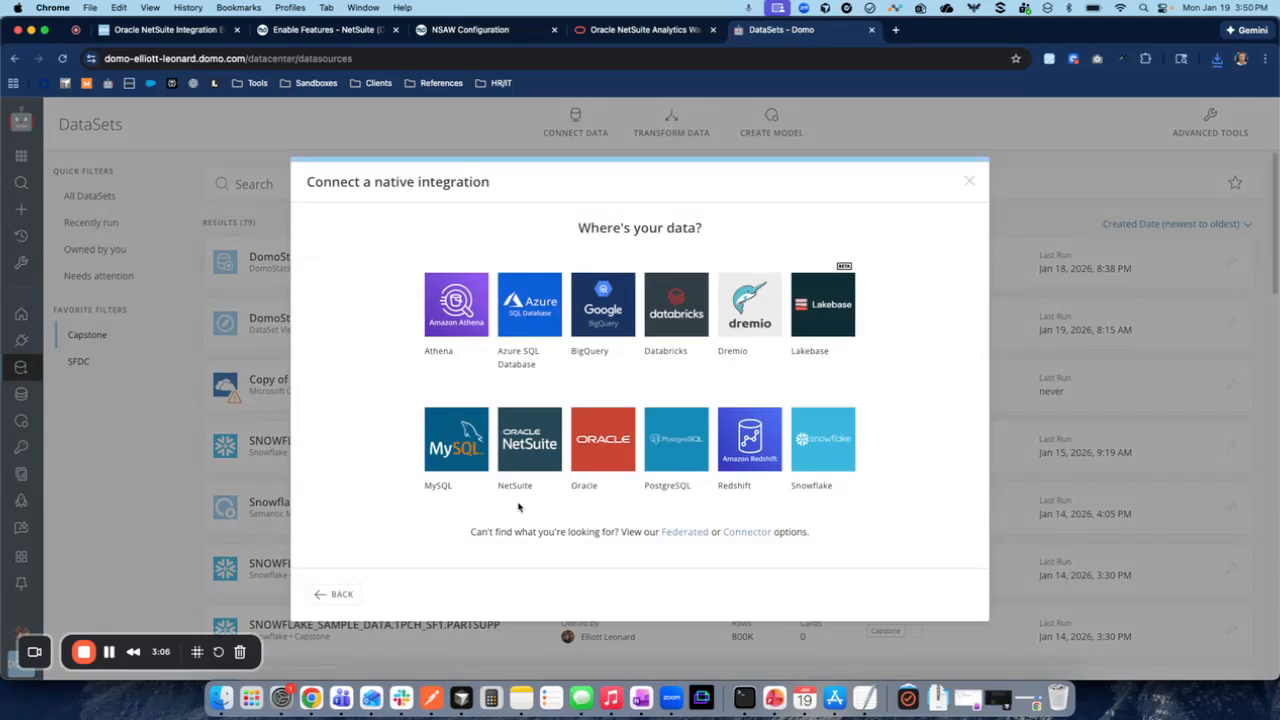
click(525, 425)
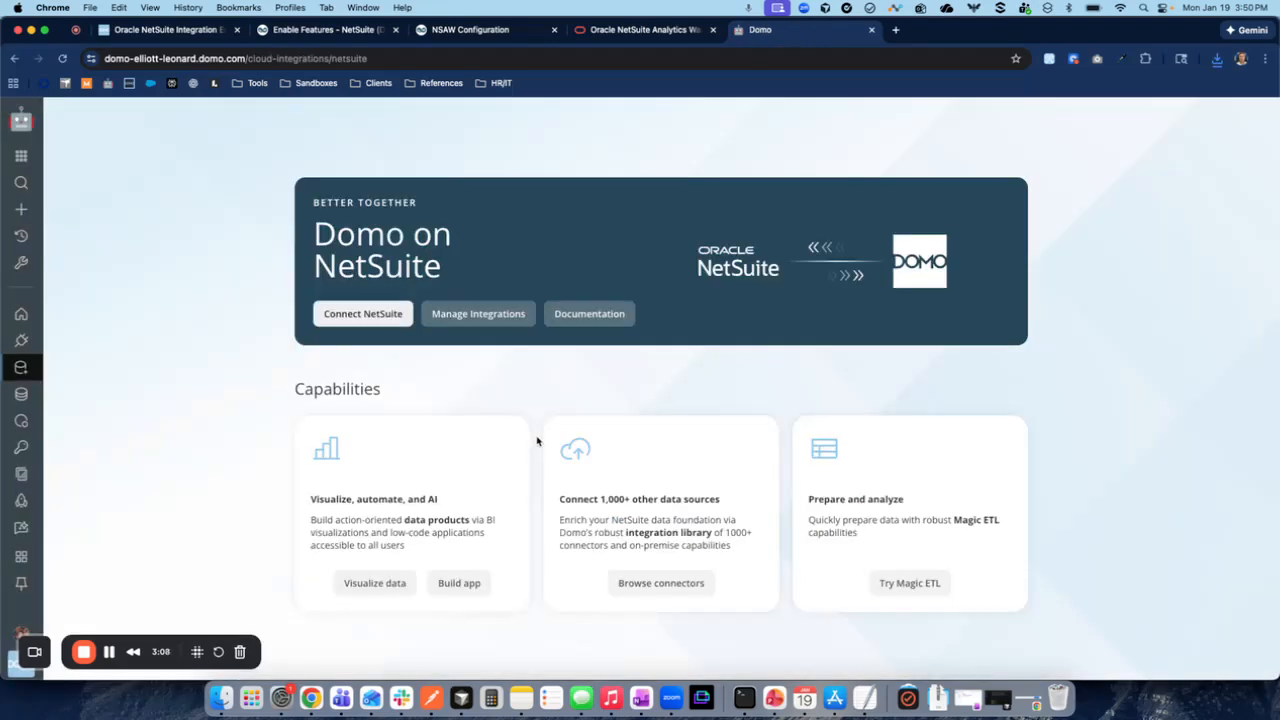
click(328, 306)
- Add a new NetSuite service account named Test1 with Wallet File as the authentication method
click(215, 396)
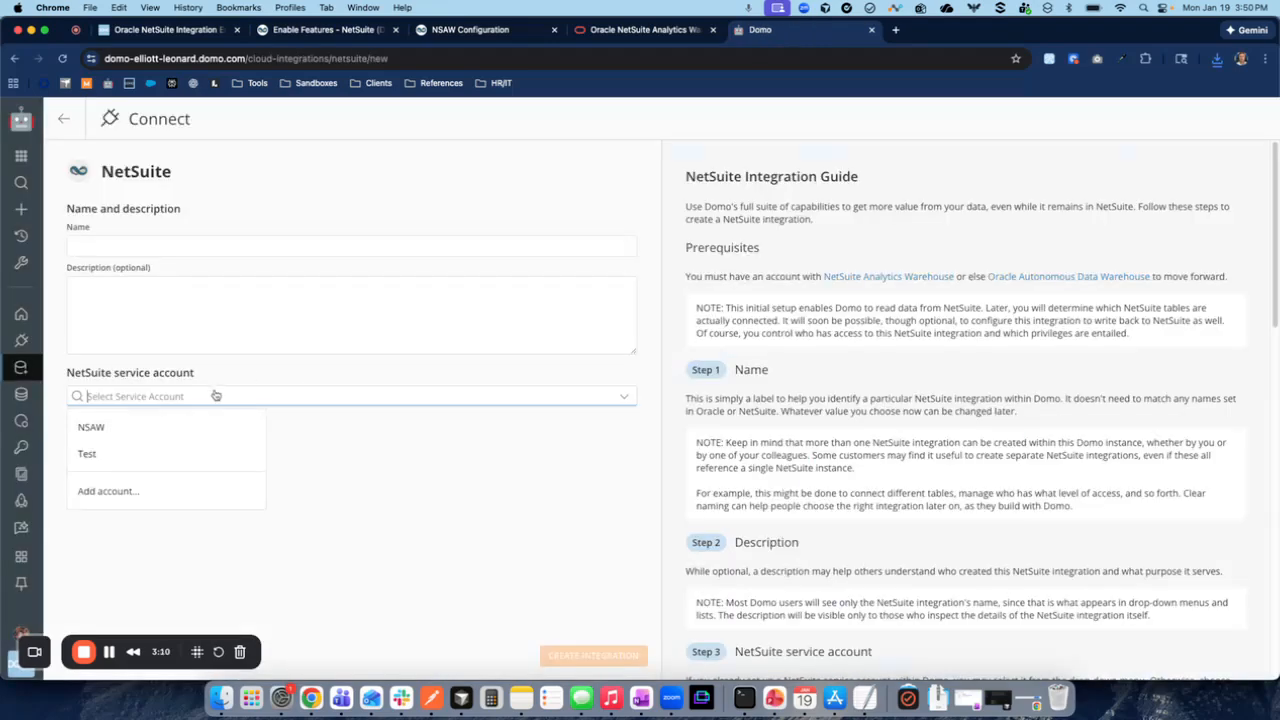
click(145, 490)
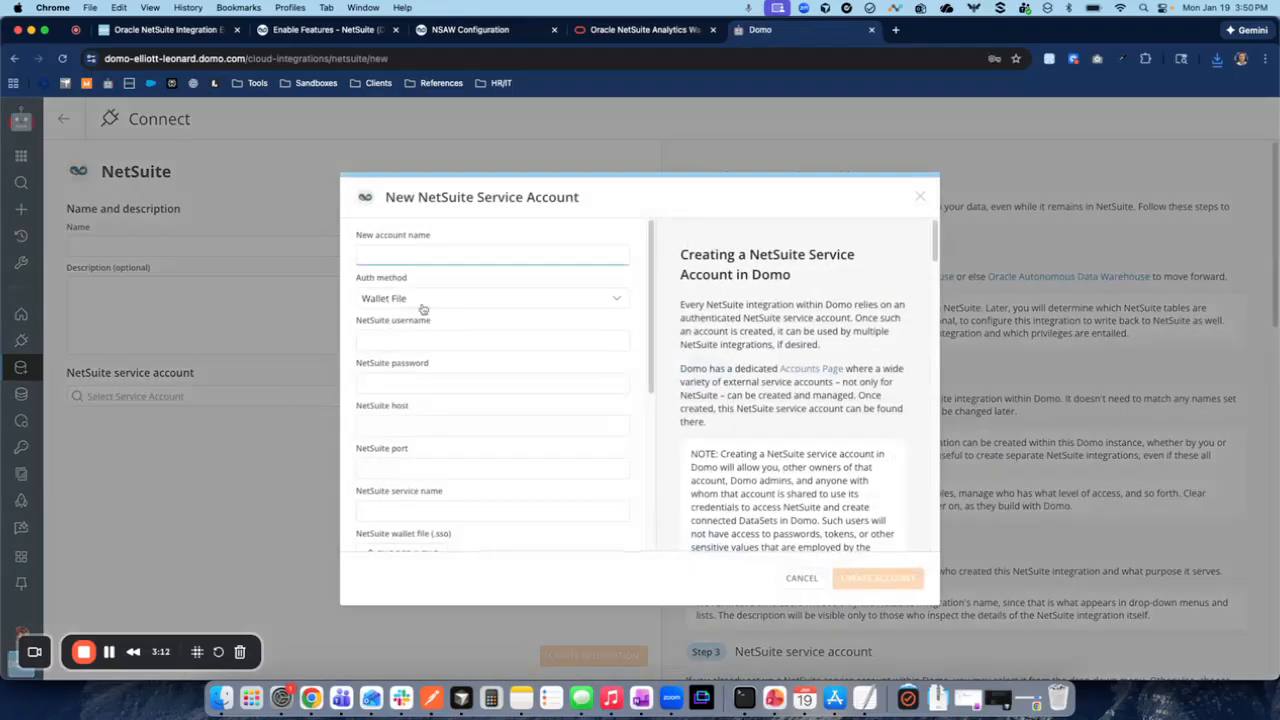
text(Test1)
scroll(471, 355, down, 1)
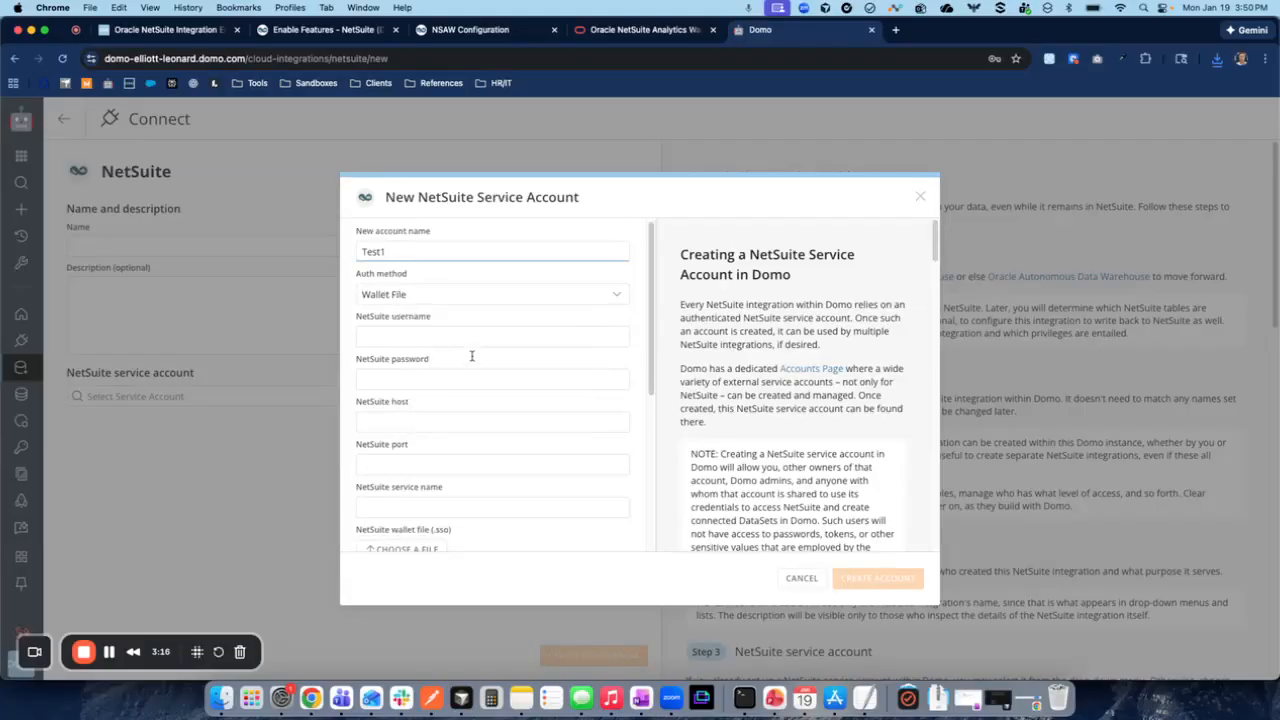
click(378, 303)
click(380, 338)
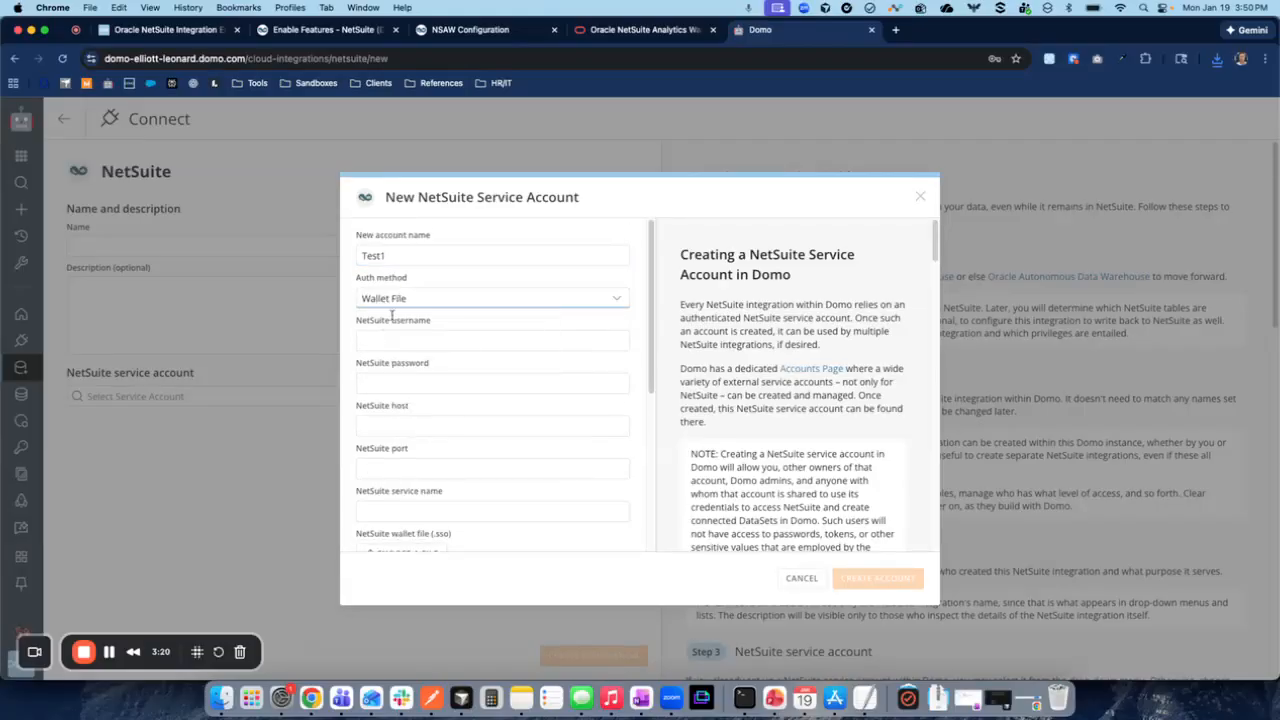
- Fill the NetSuite username with OAX_USER and the NetSuite password from the saved credential
scroll(408, 295, down, 2)
click(404, 307)
click(464, 297)
drag(353, 293, 464, 293)
click(454, 292)
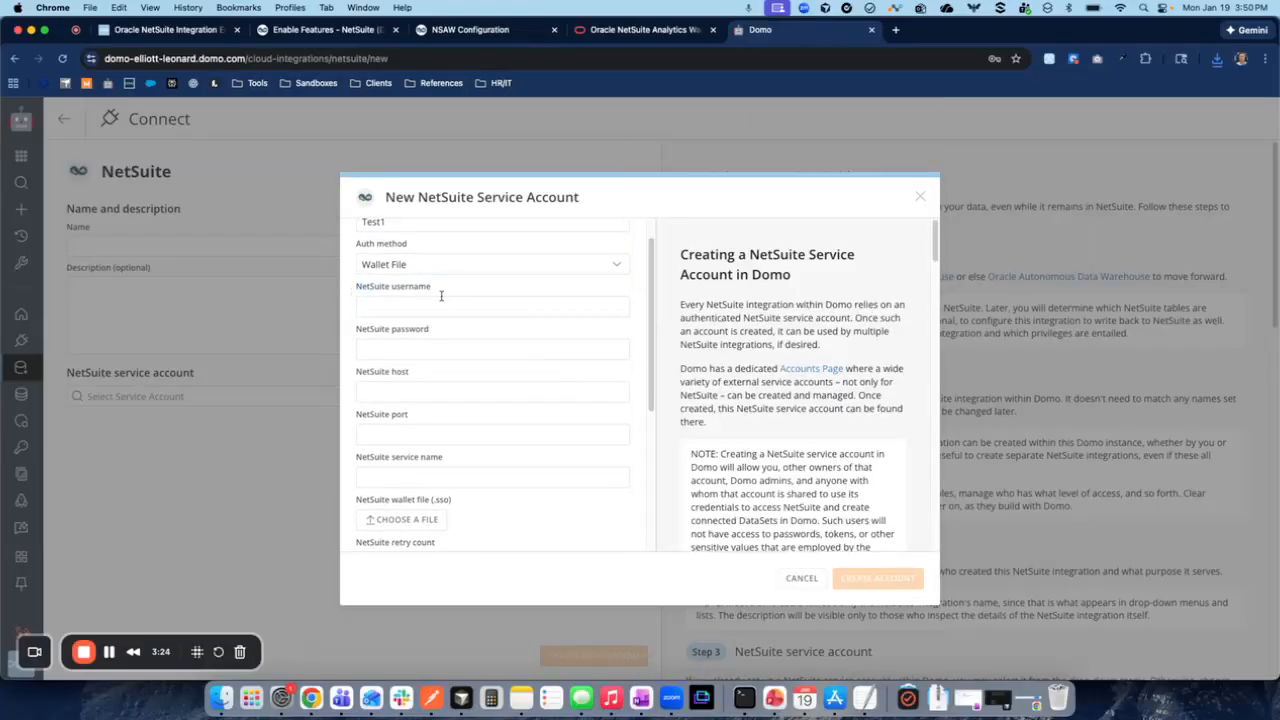
click(386, 305)
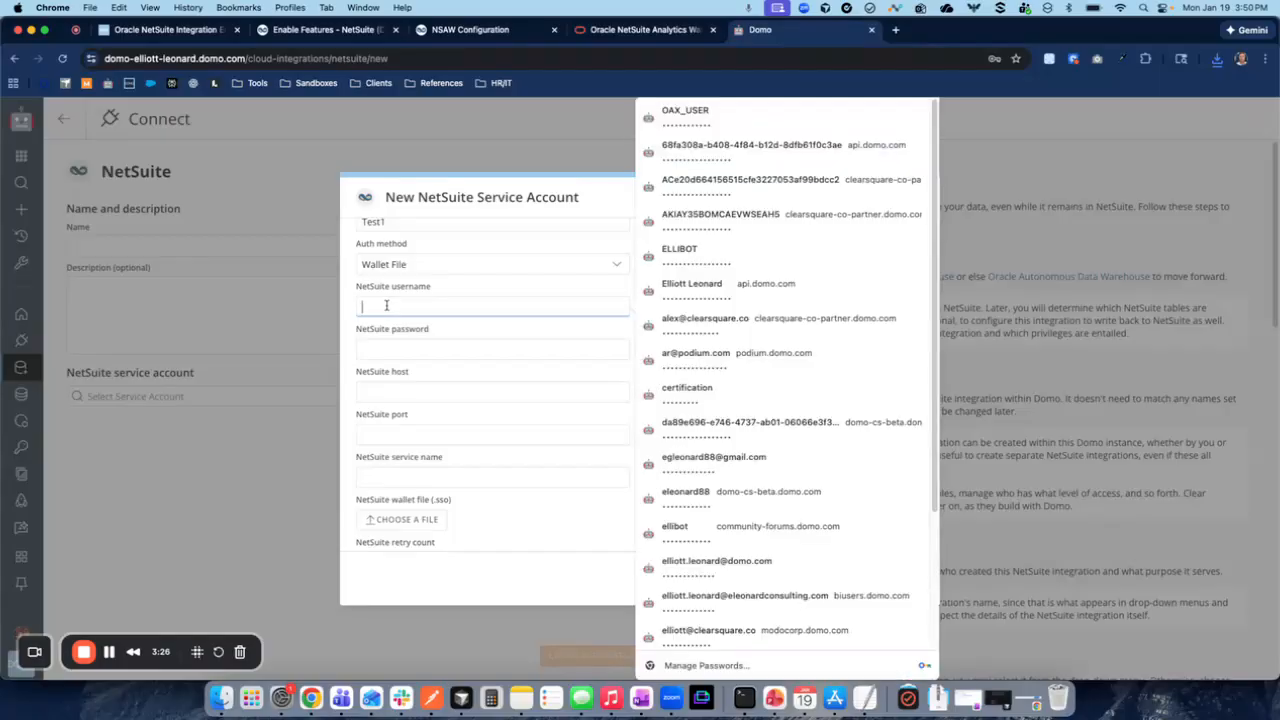
text(OAX)
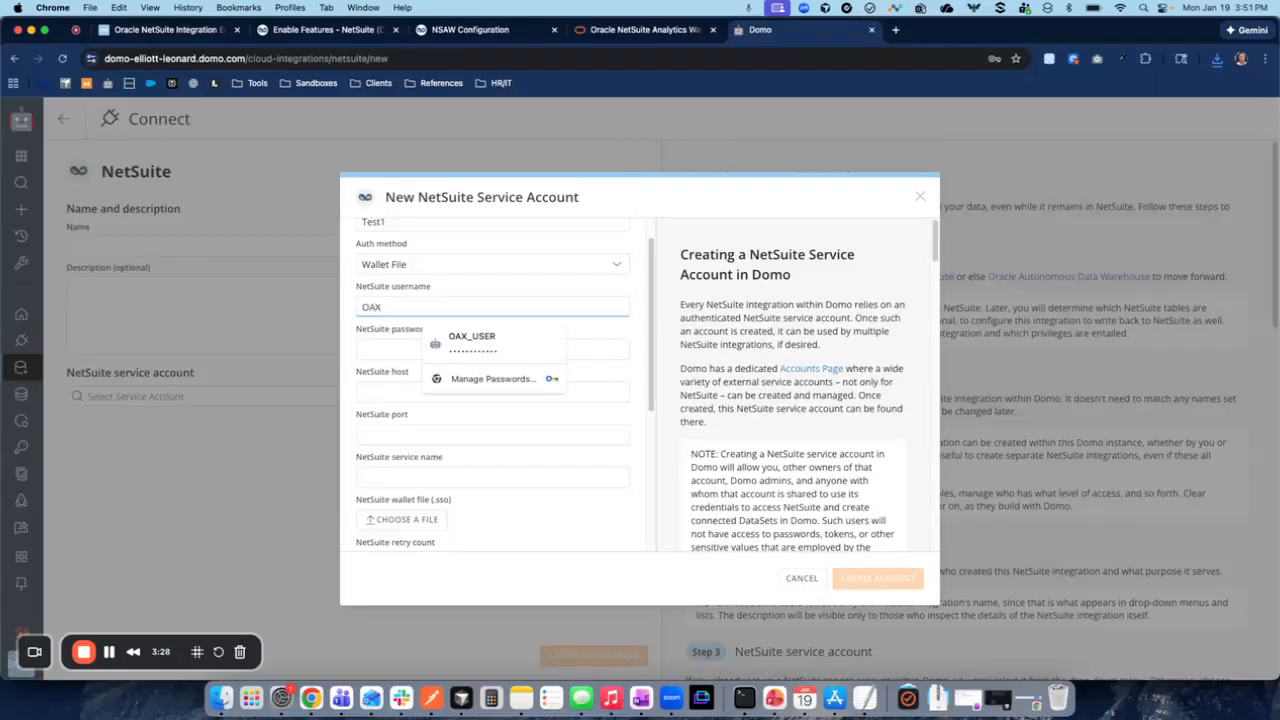
click(488, 348)
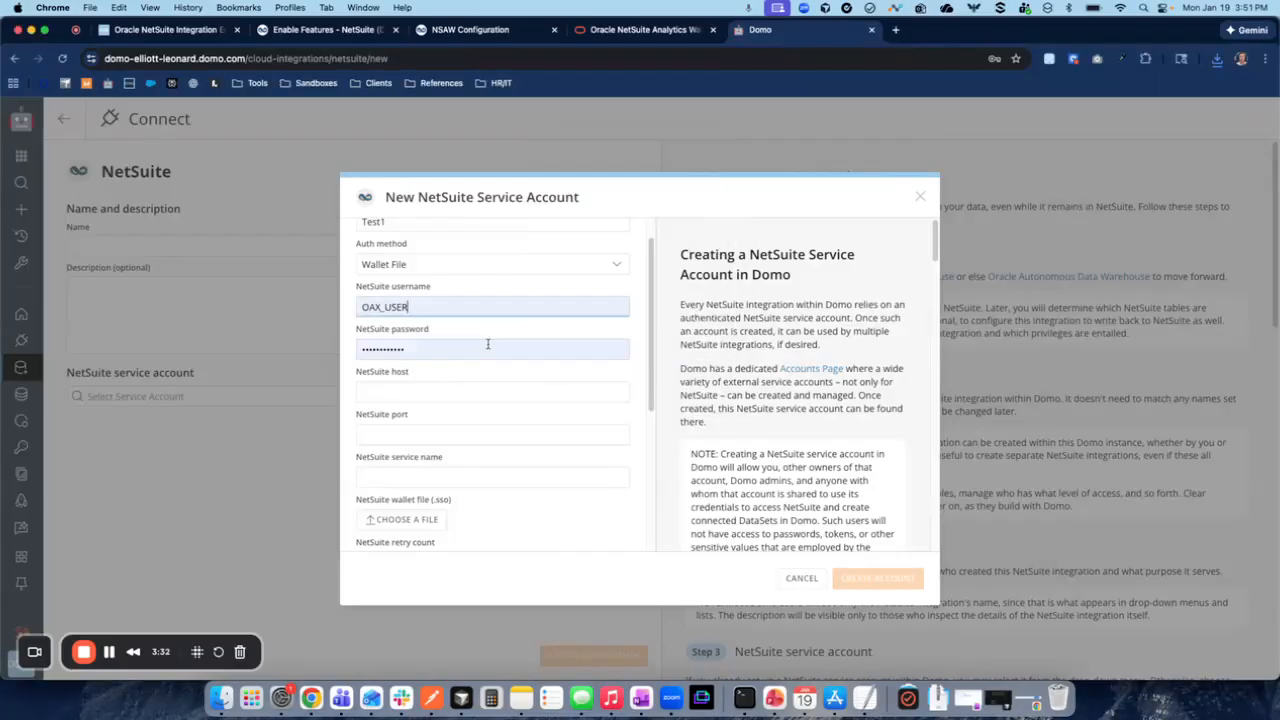
- Upload cwallet.sso from the wallet_nsaw (2) folder in Downloads as the NetSuite wallet file
scroll(488, 344, down, 3)
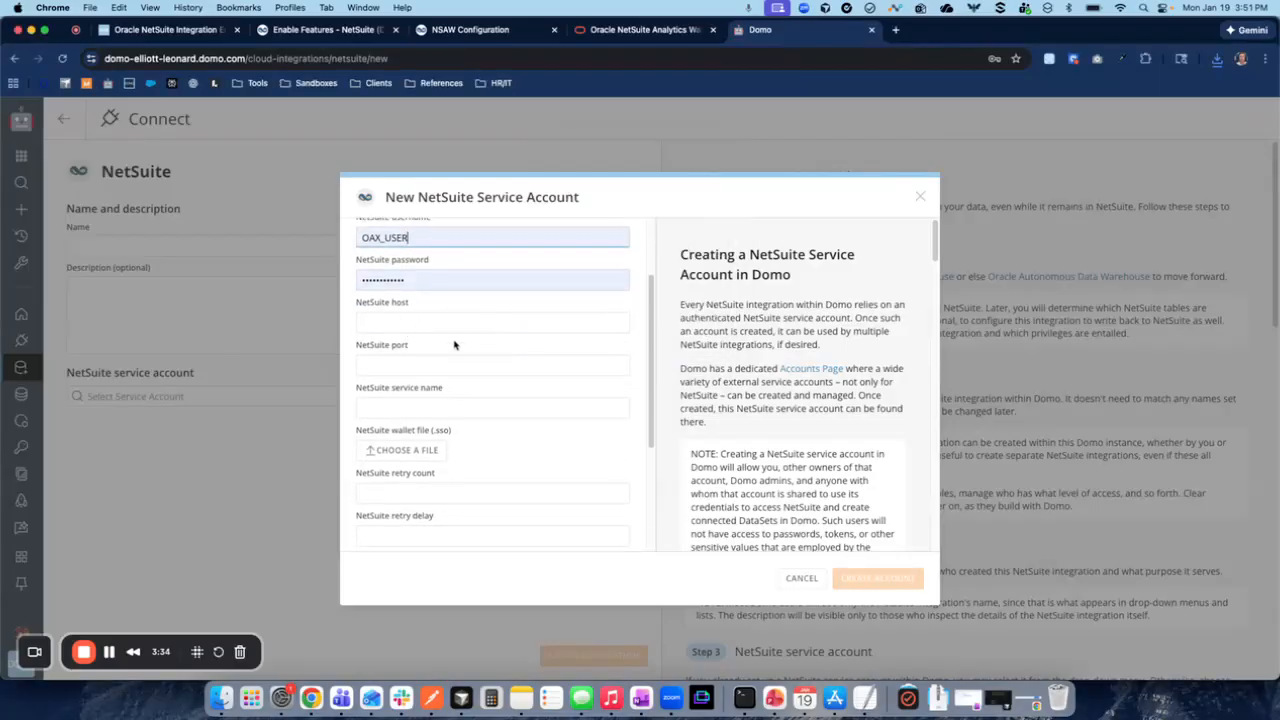
scroll(448, 418, down, 1)
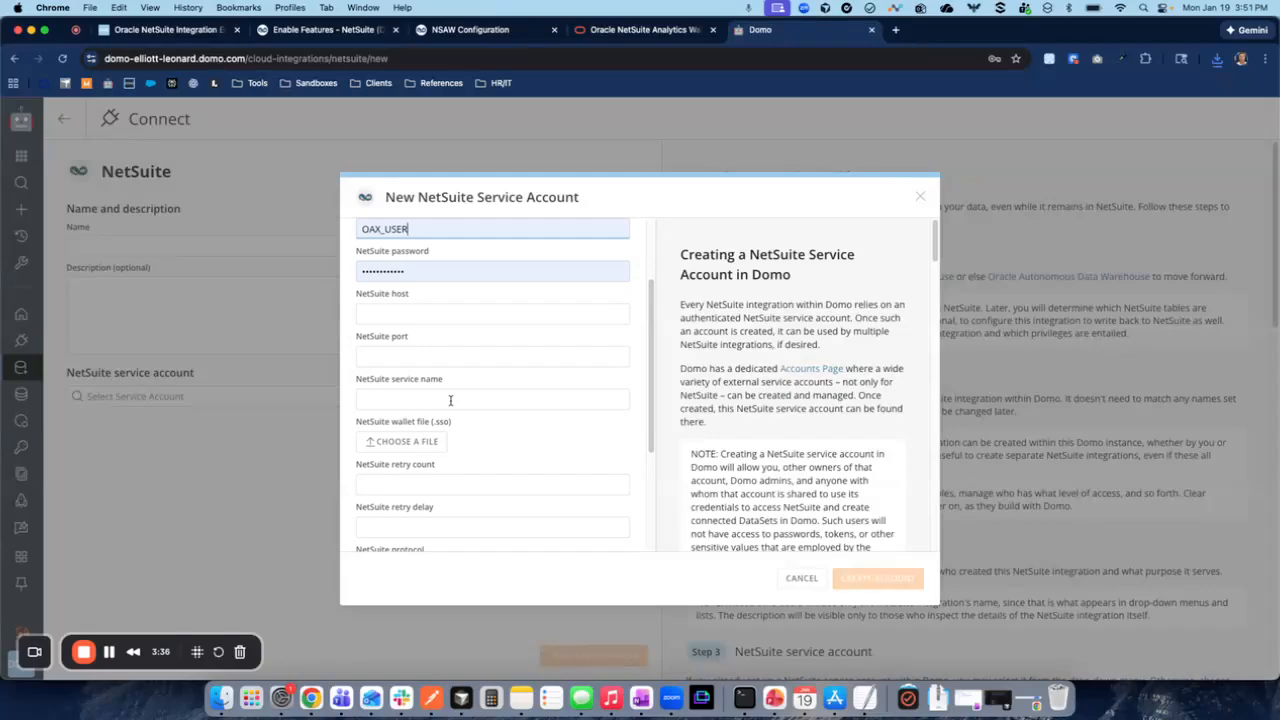
scroll(450, 400, down, 1)
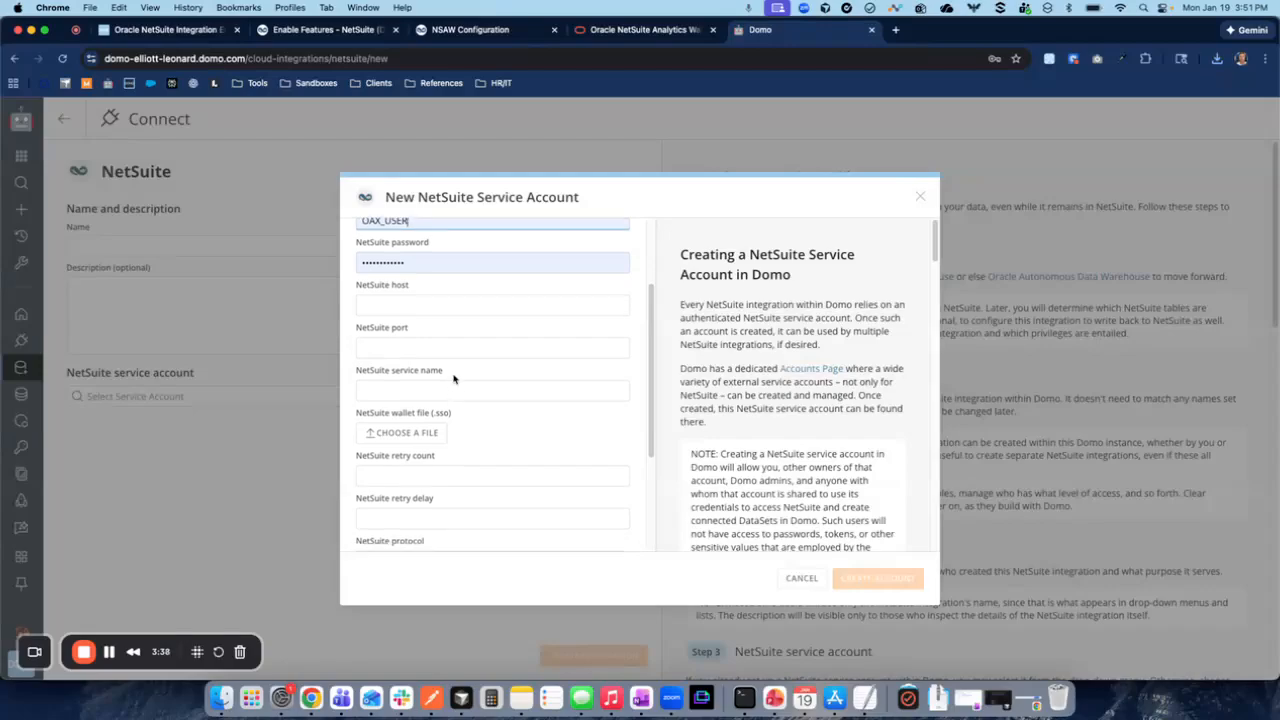
scroll(453, 378, down, 5)
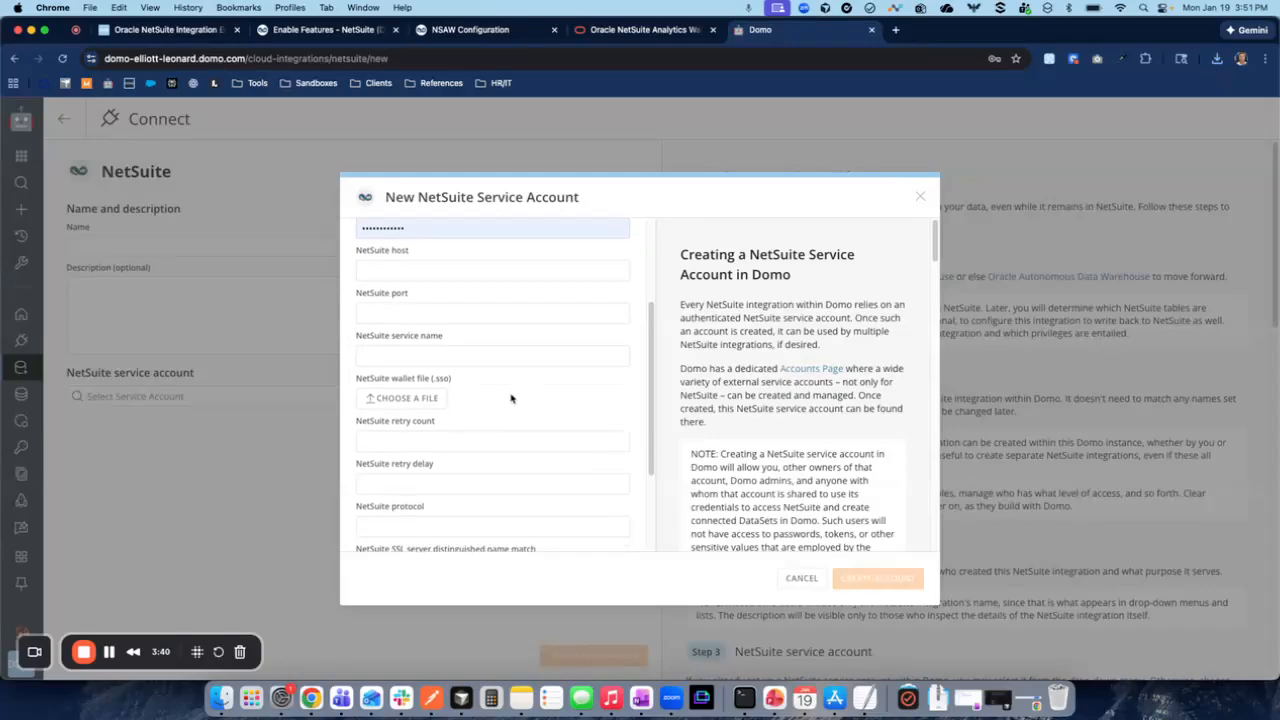
drag(355, 369, 469, 371)
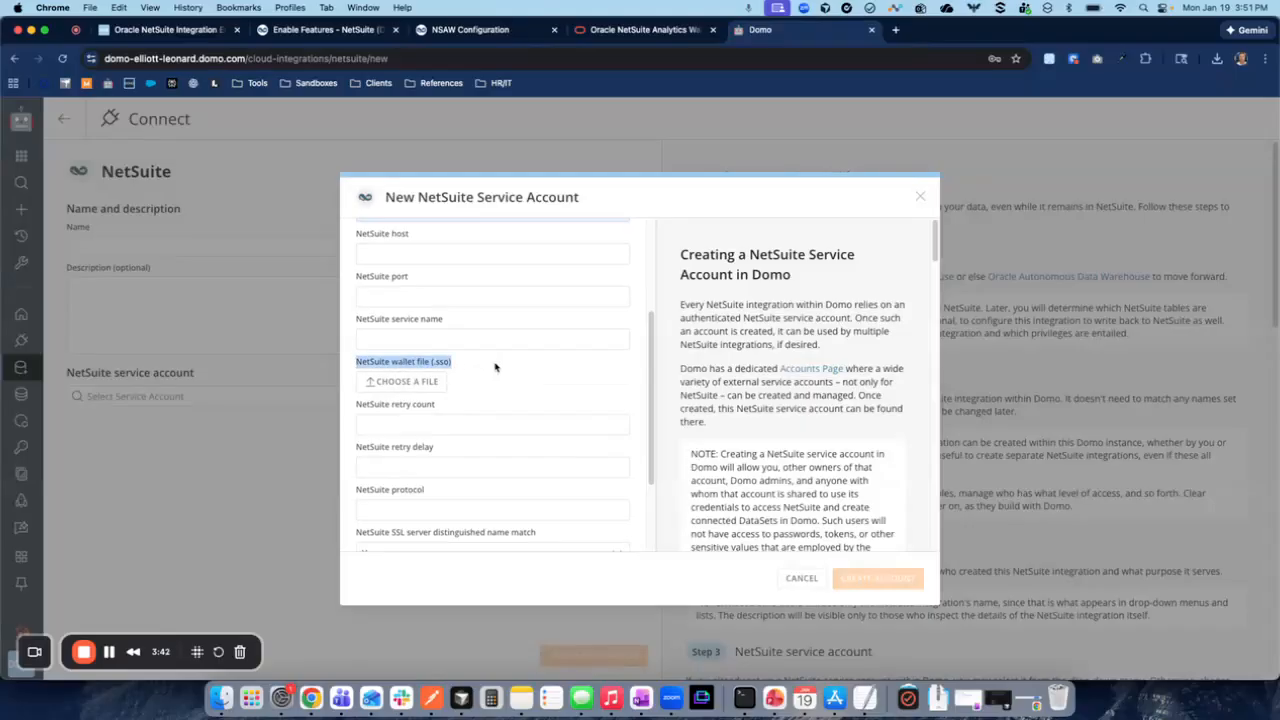
click(392, 382)
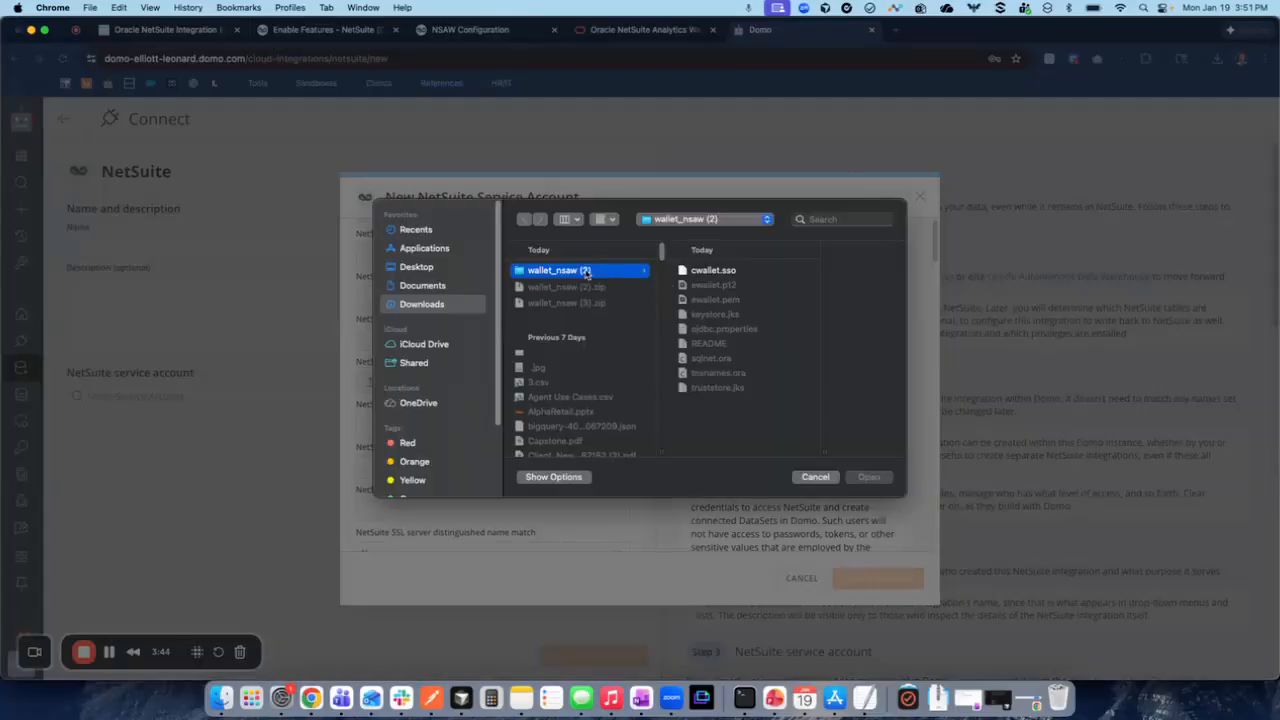
click(704, 272)
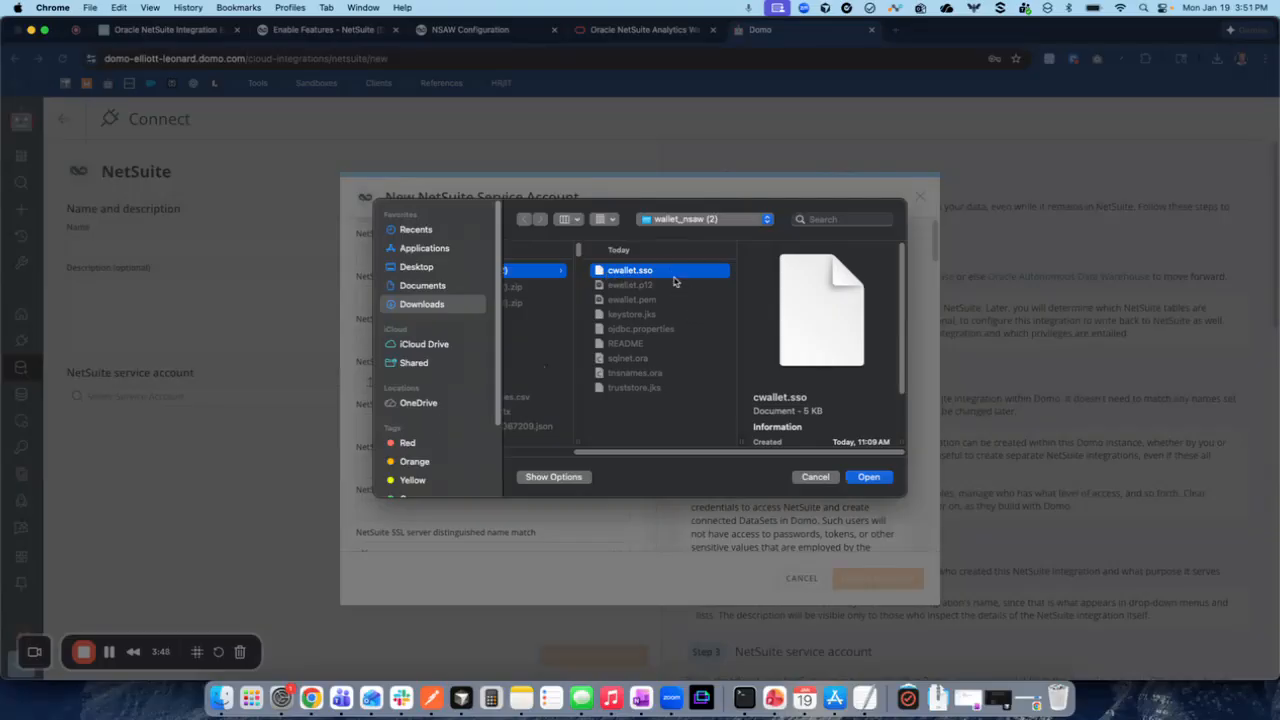
click(864, 476)
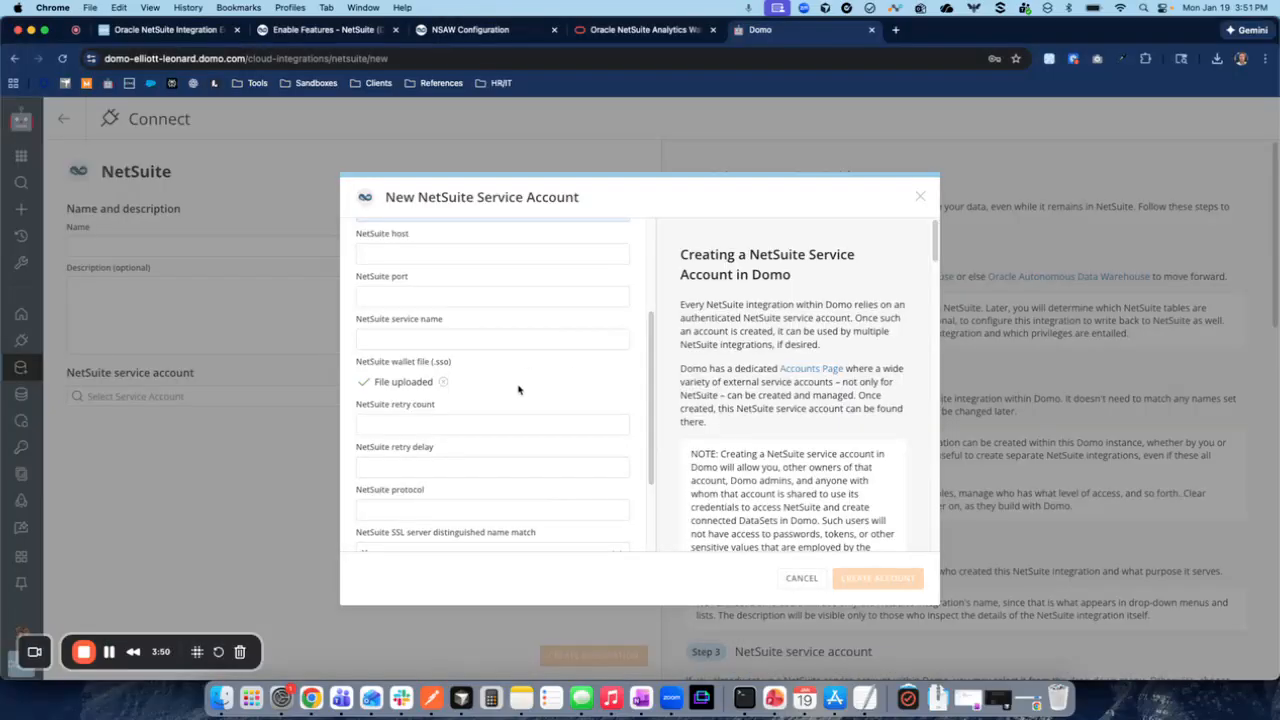
- Switch to Finder and open tnsnames.ora from the wallet_nsaw (2) folder in Cursor
click(222, 697)
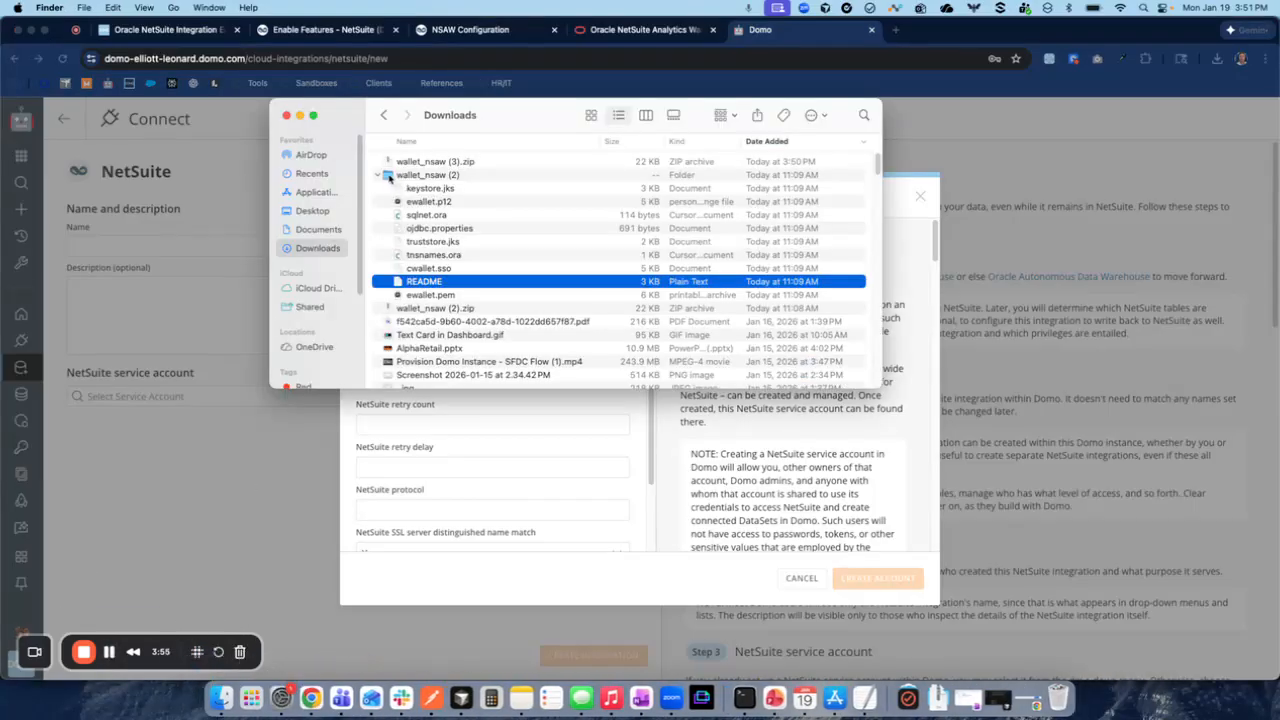
click(425, 188)
click(412, 256)
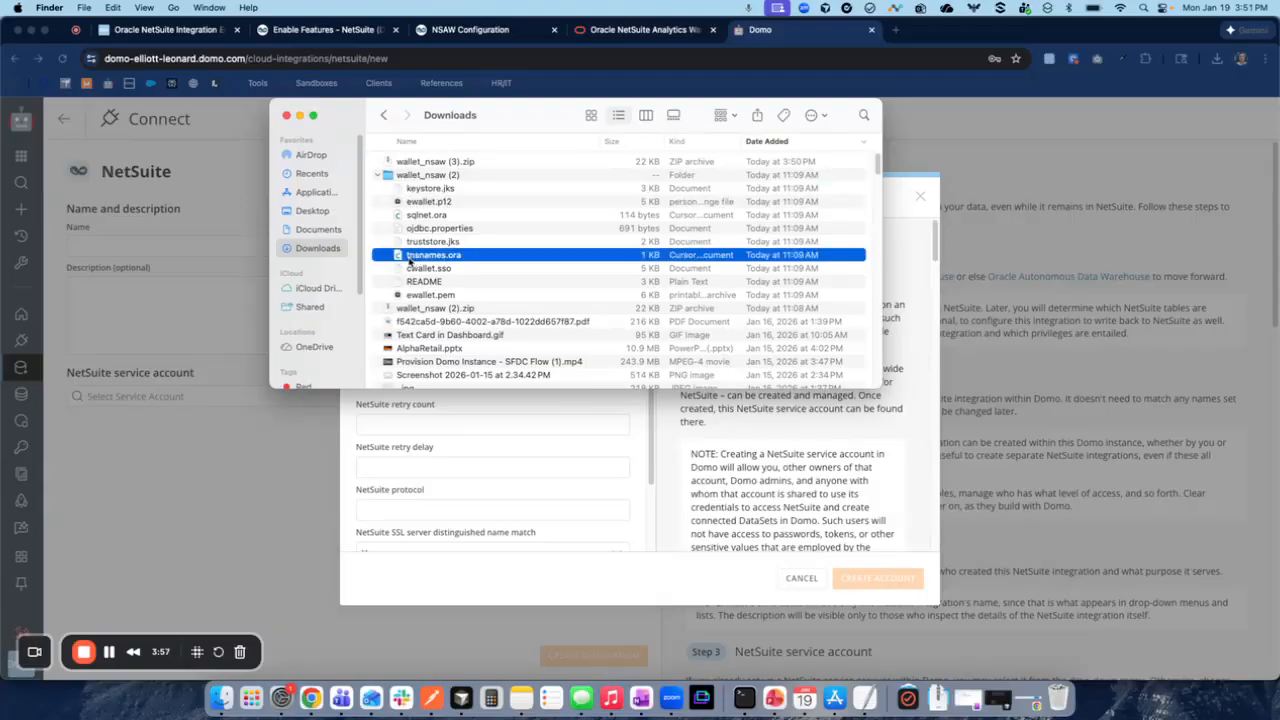
double_click(444, 256)
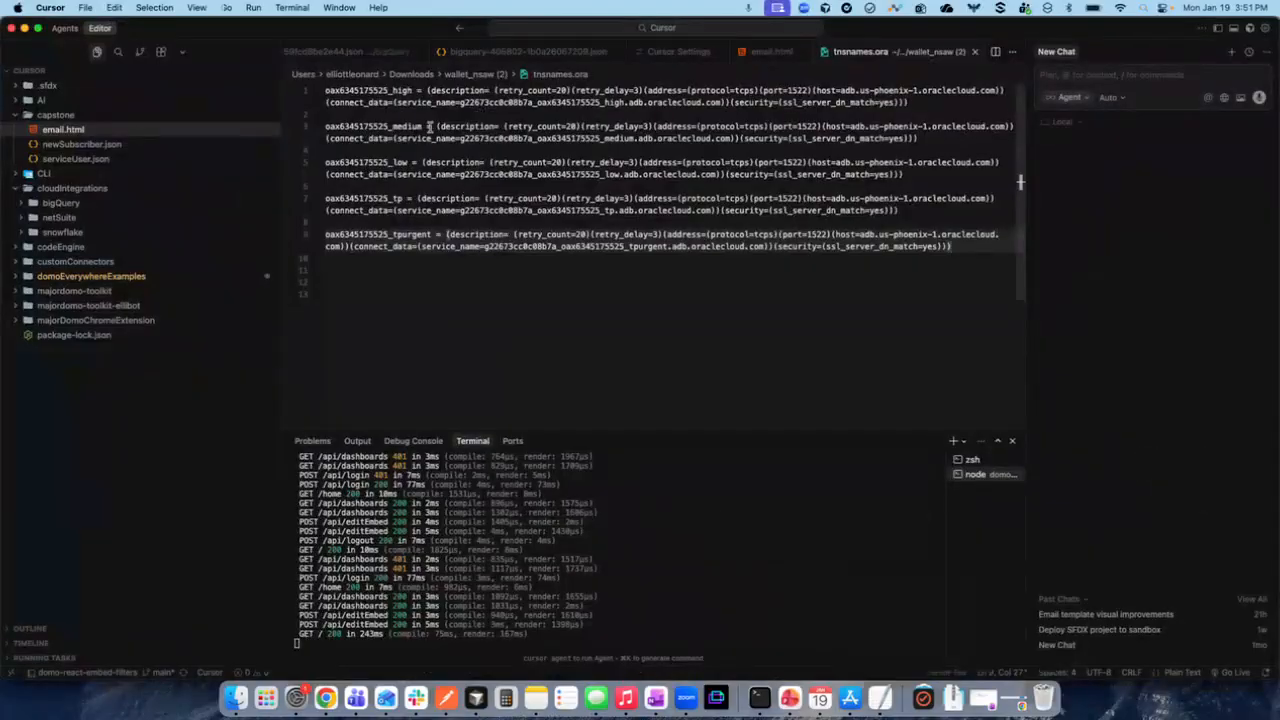
drag(335, 90, 451, 90)
click(436, 310)
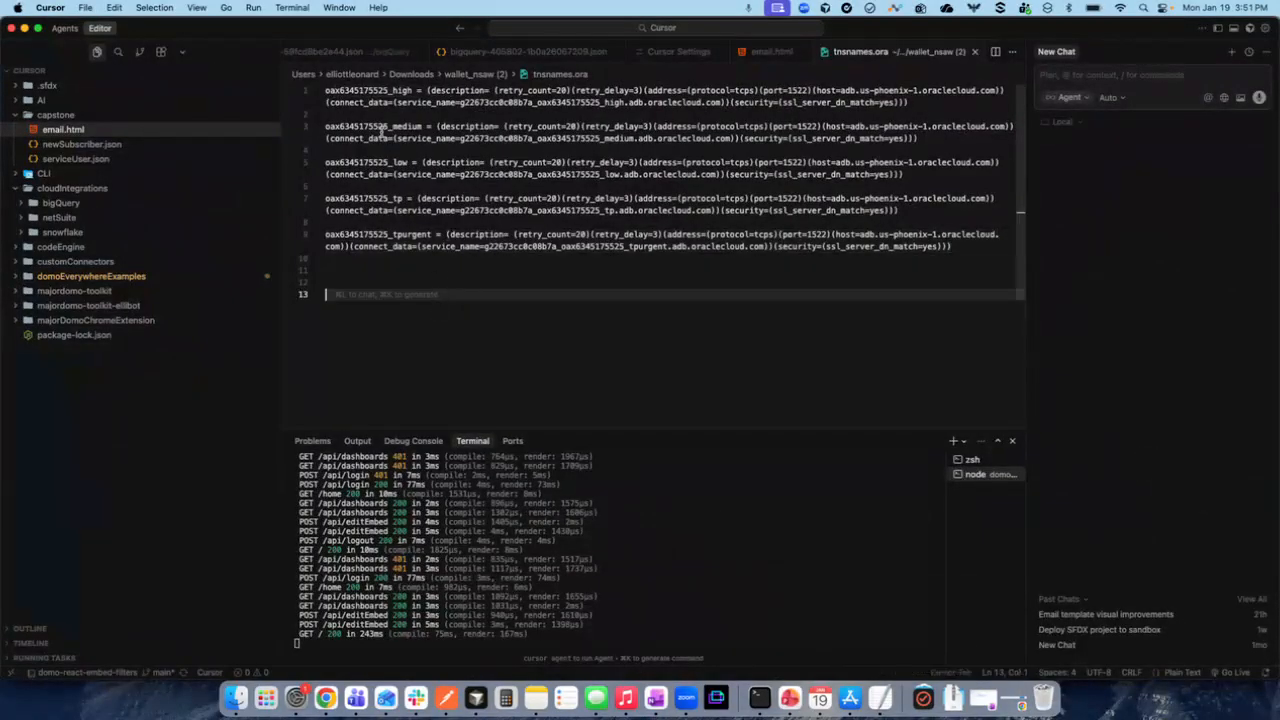
- Examine the connection entries in tnsnames.ora, focusing on the high entry's host, port, service name and security settings, and minimize Cursor
click(382, 127)
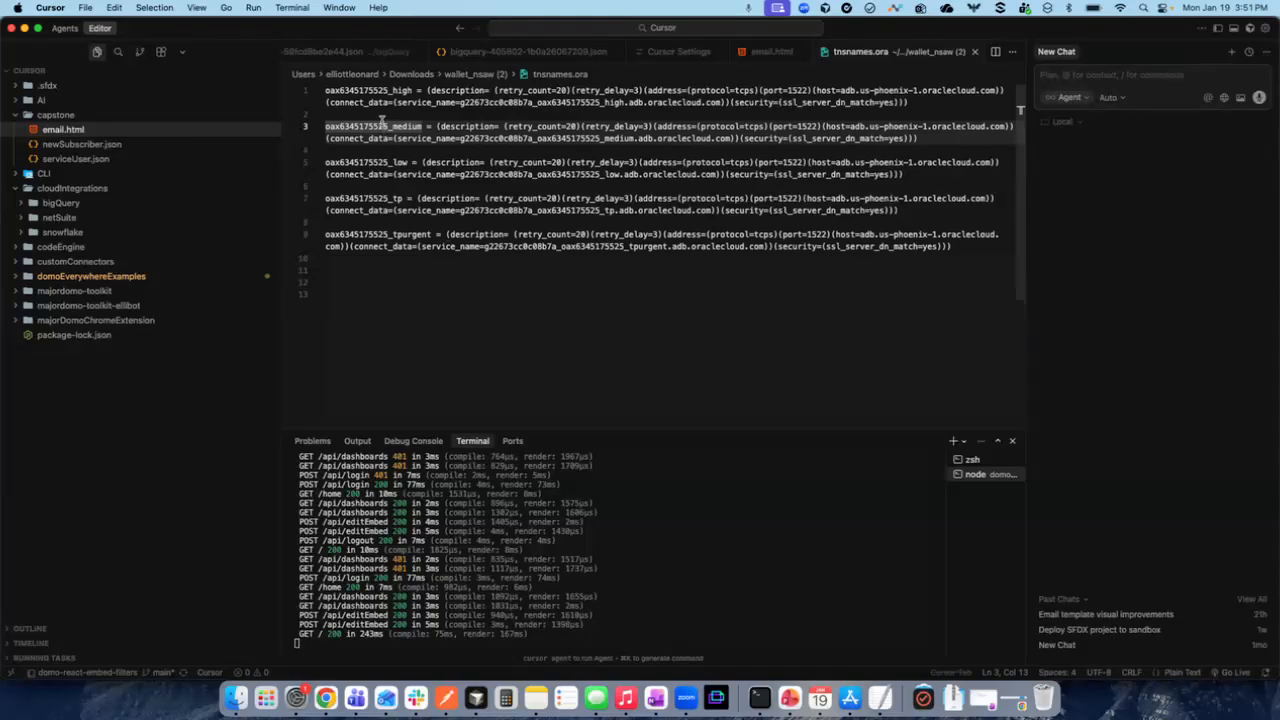
drag(339, 90, 487, 90)
click(888, 97)
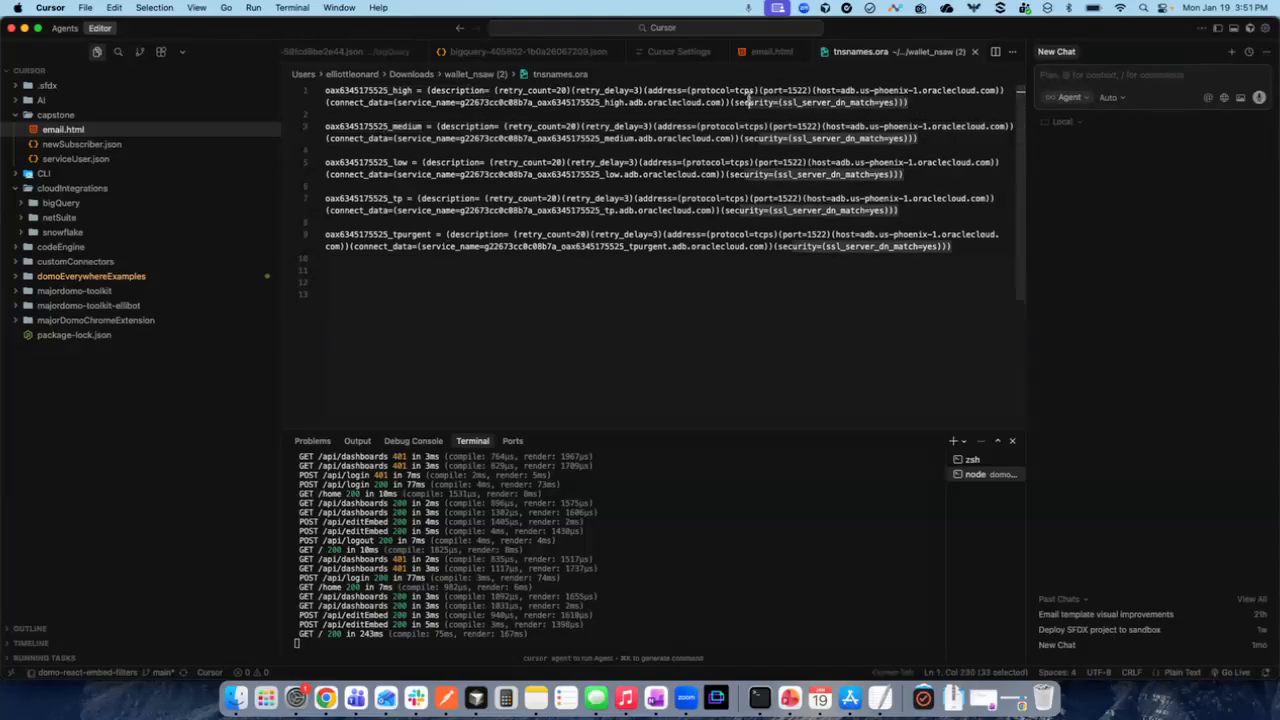
click(382, 91)
click(351, 91)
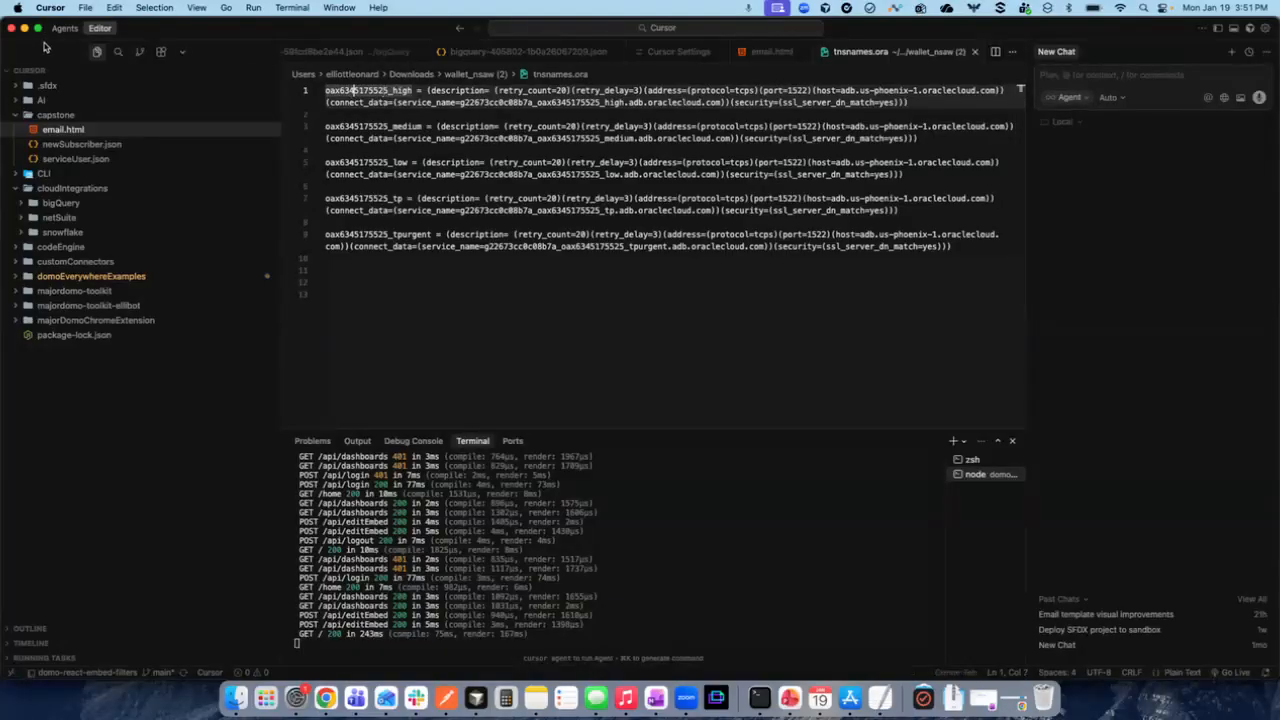
click(24, 28)
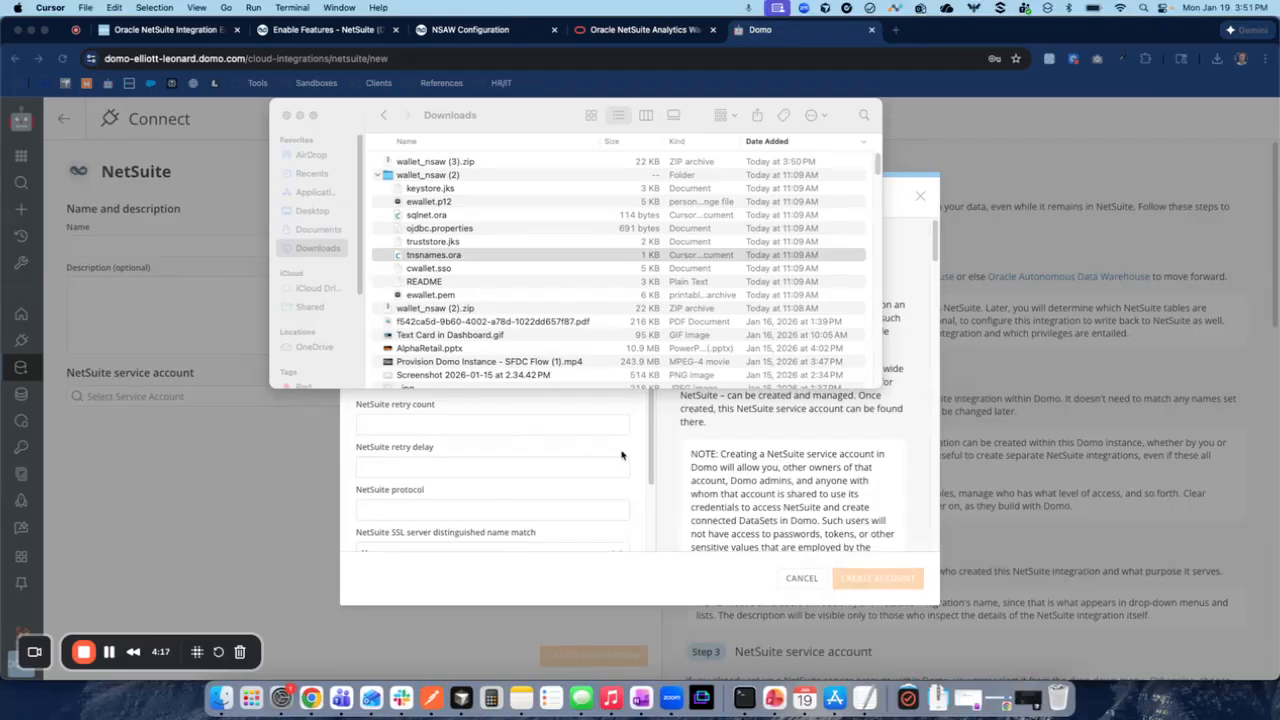
- In Domo, fill in host adb.us-phoenix-1.oraclecloud.com, port 1522 and the high service name from tnsnames.ora
click(642, 508)
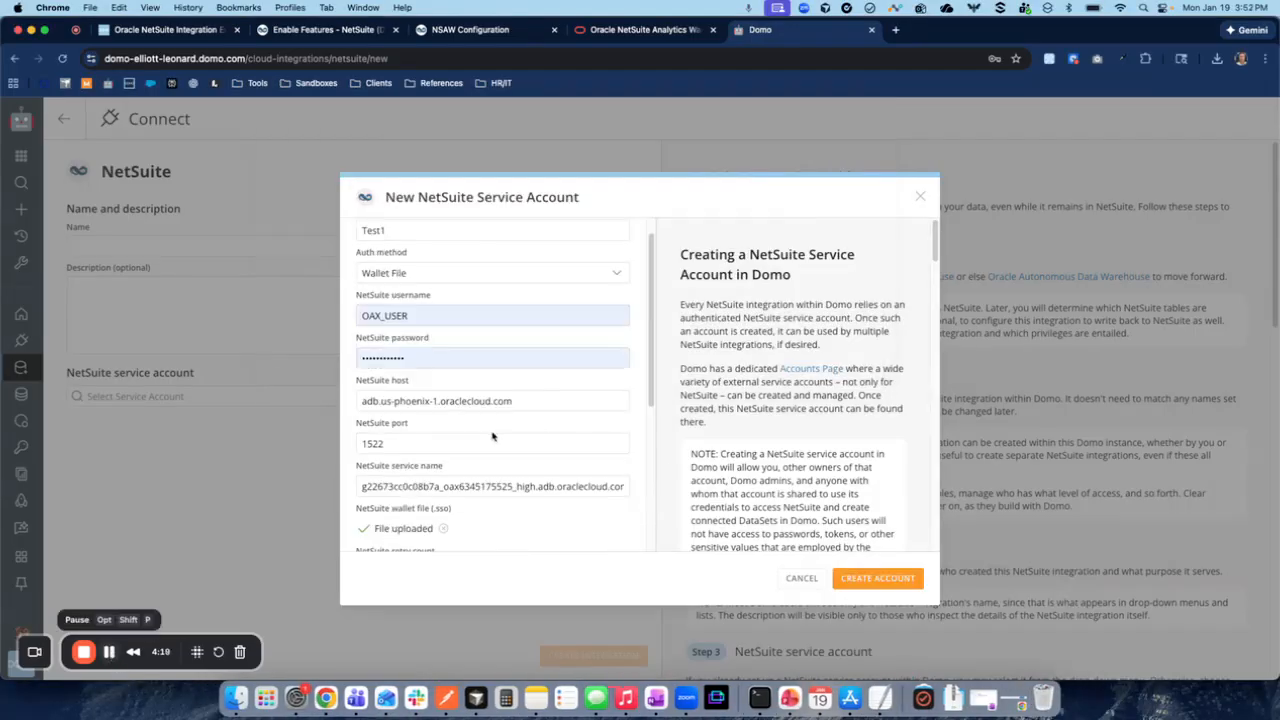
drag(552, 384, 349, 391)
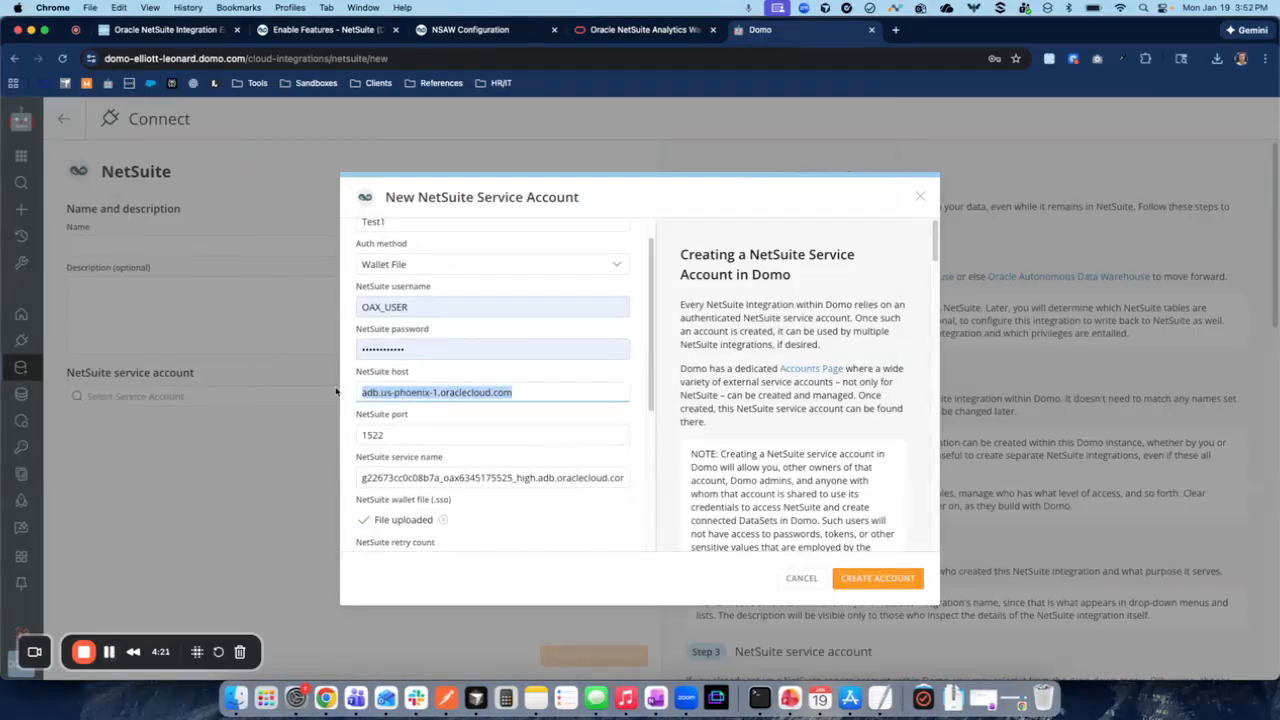
click(518, 416)
scroll(517, 414, down, 1)
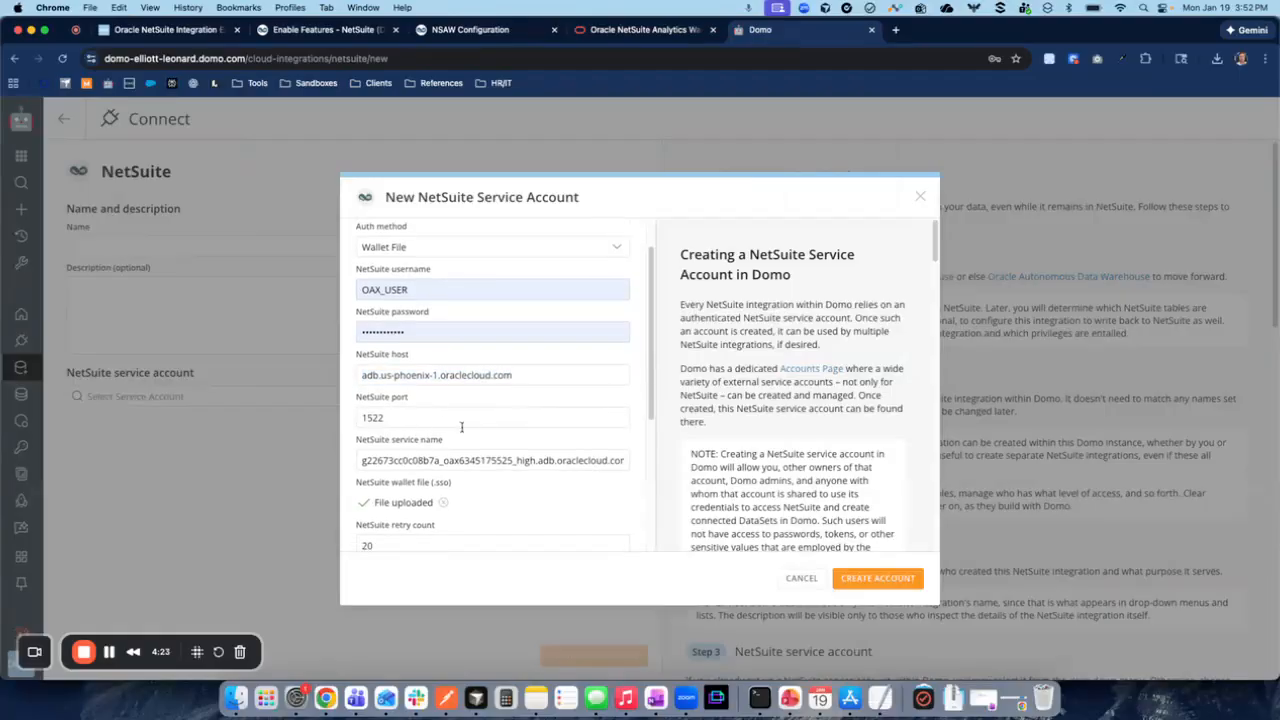
scroll(463, 428, down, 1)
drag(414, 402, 359, 401)
scroll(565, 376, down, 1)
drag(526, 471, 628, 419)
click(543, 465)
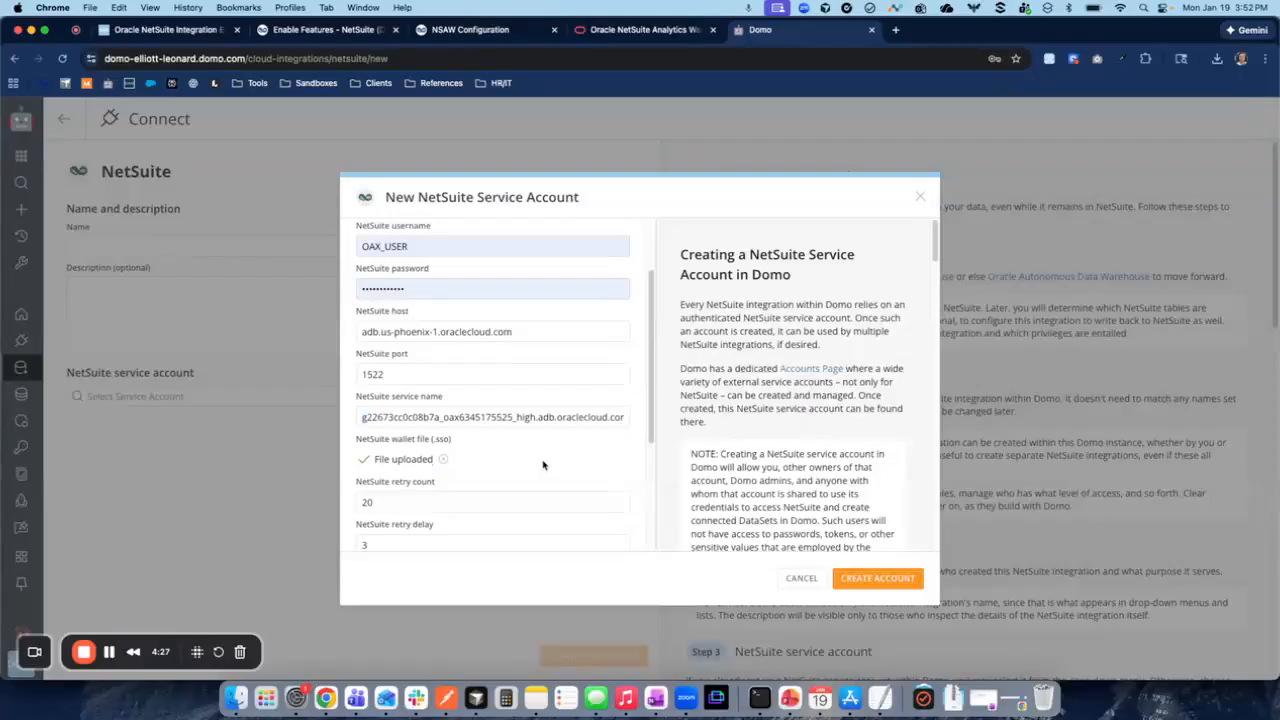
- Complete the connection settings with retry count 20, retry delay 3, protocol tcps and SSL name match Yes, and create the service account
scroll(546, 453, down, 4)
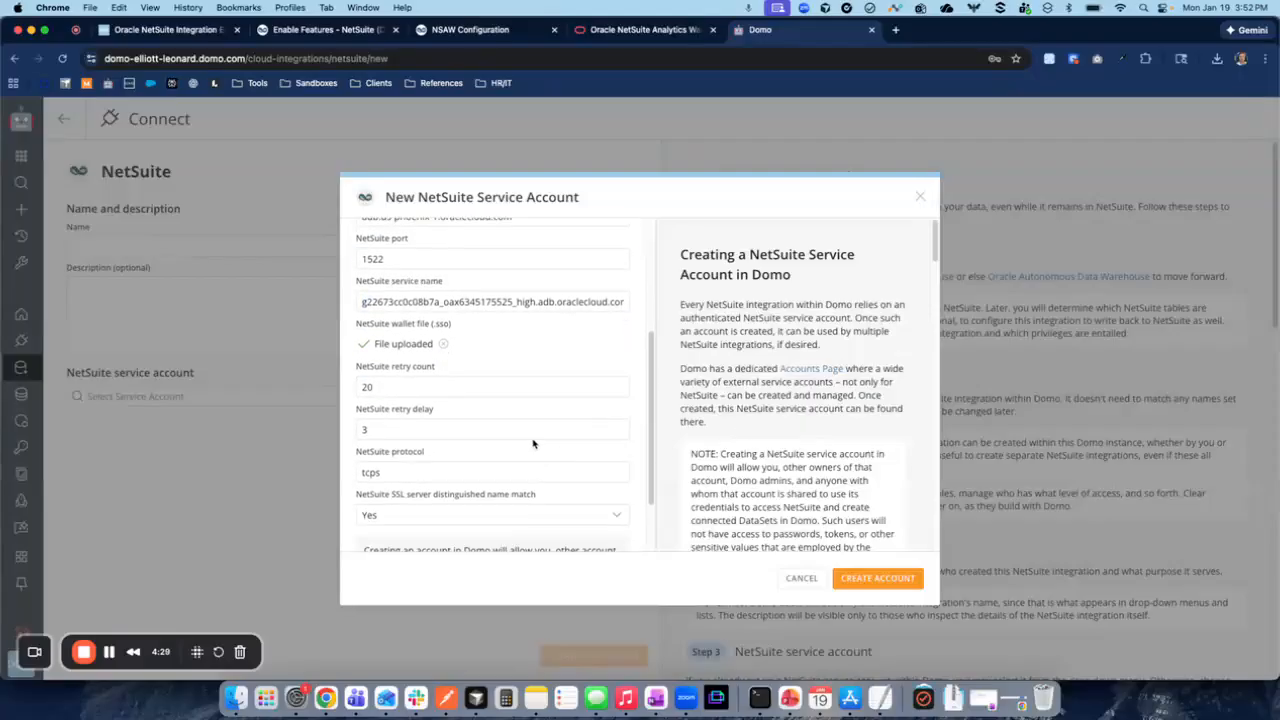
scroll(418, 424, down, 2)
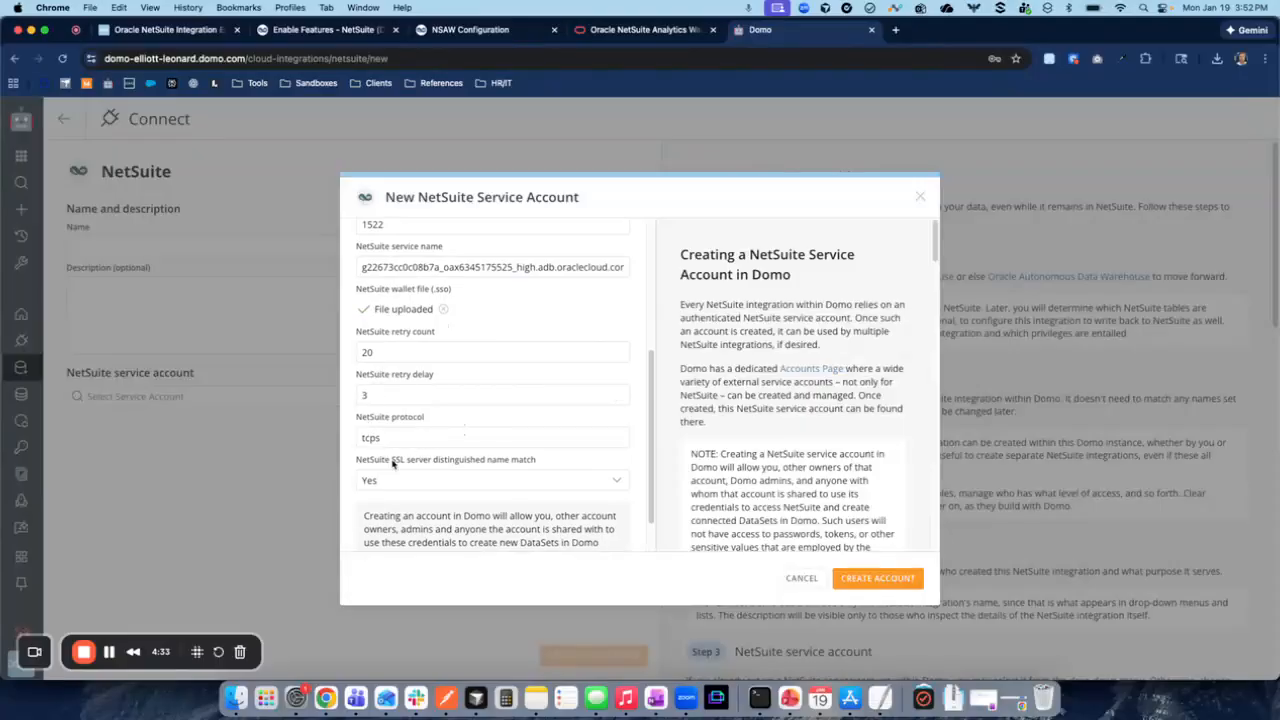
click(878, 578)
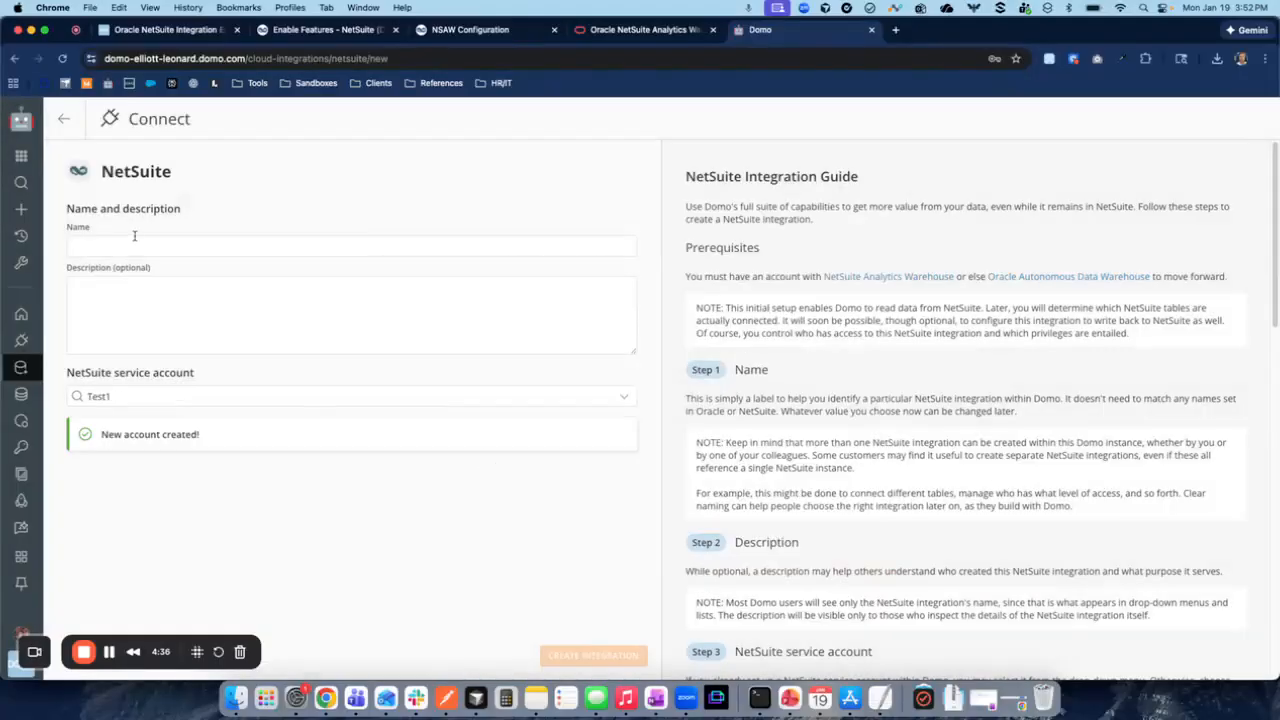
- Name the integration Test1 and create it with the Test1 service account
click(128, 246)
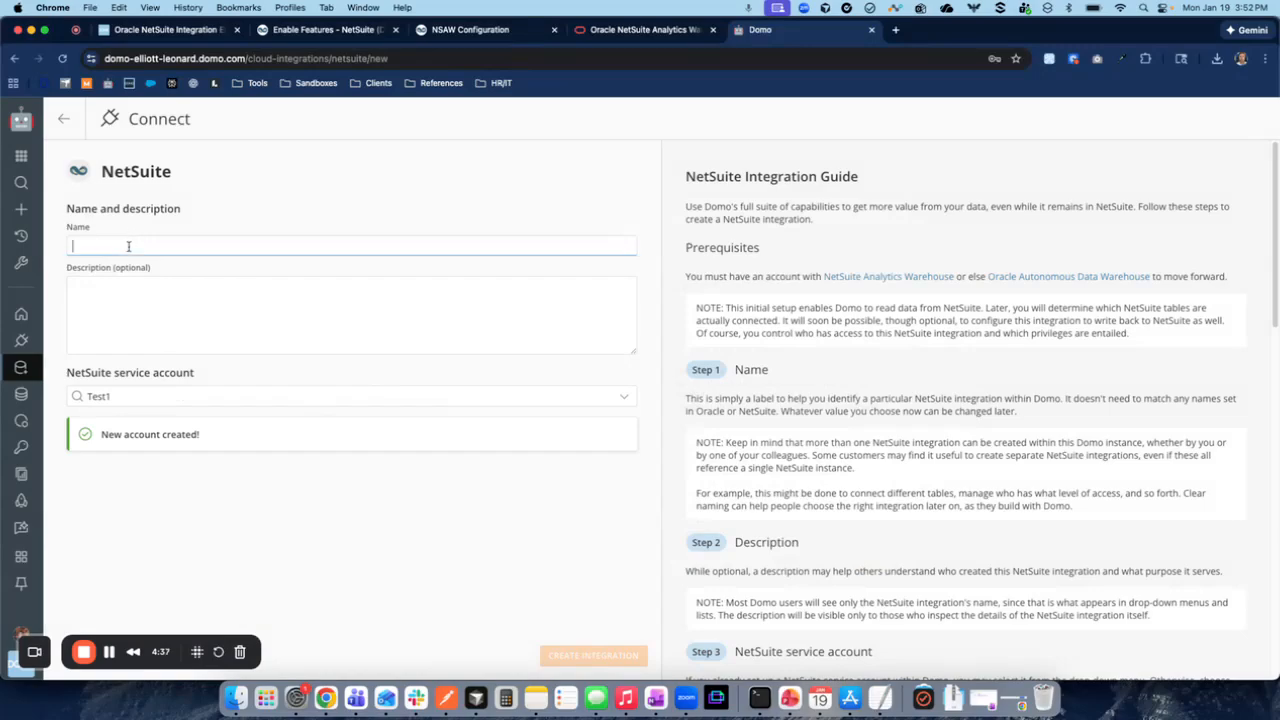
text(Test1)
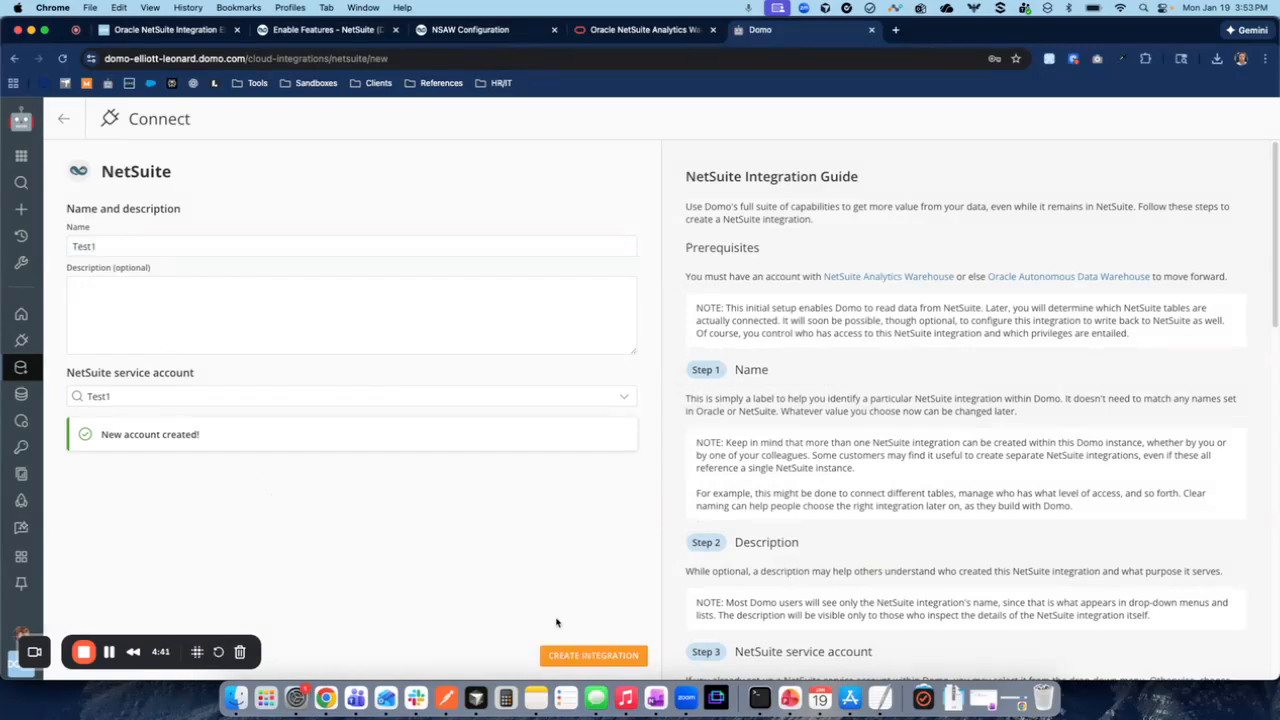
click(600, 655)
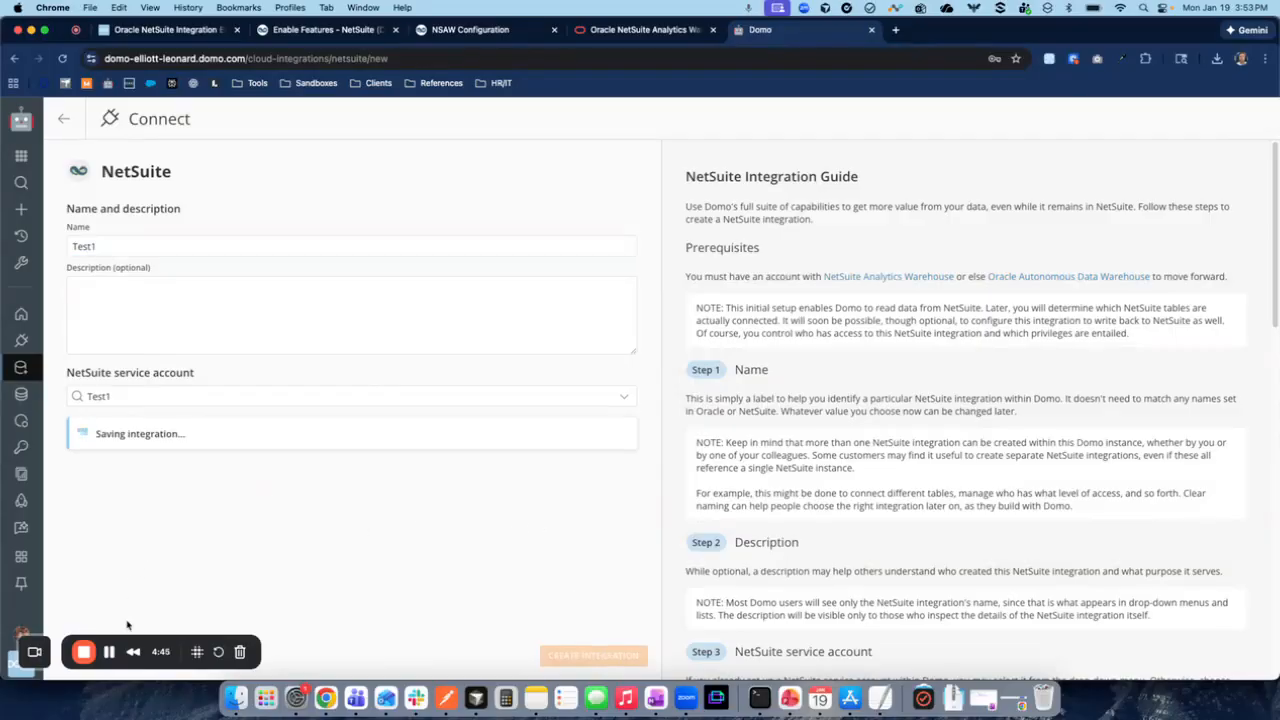
drag(92, 230, 350, 228)
click(355, 351)
click(126, 348)
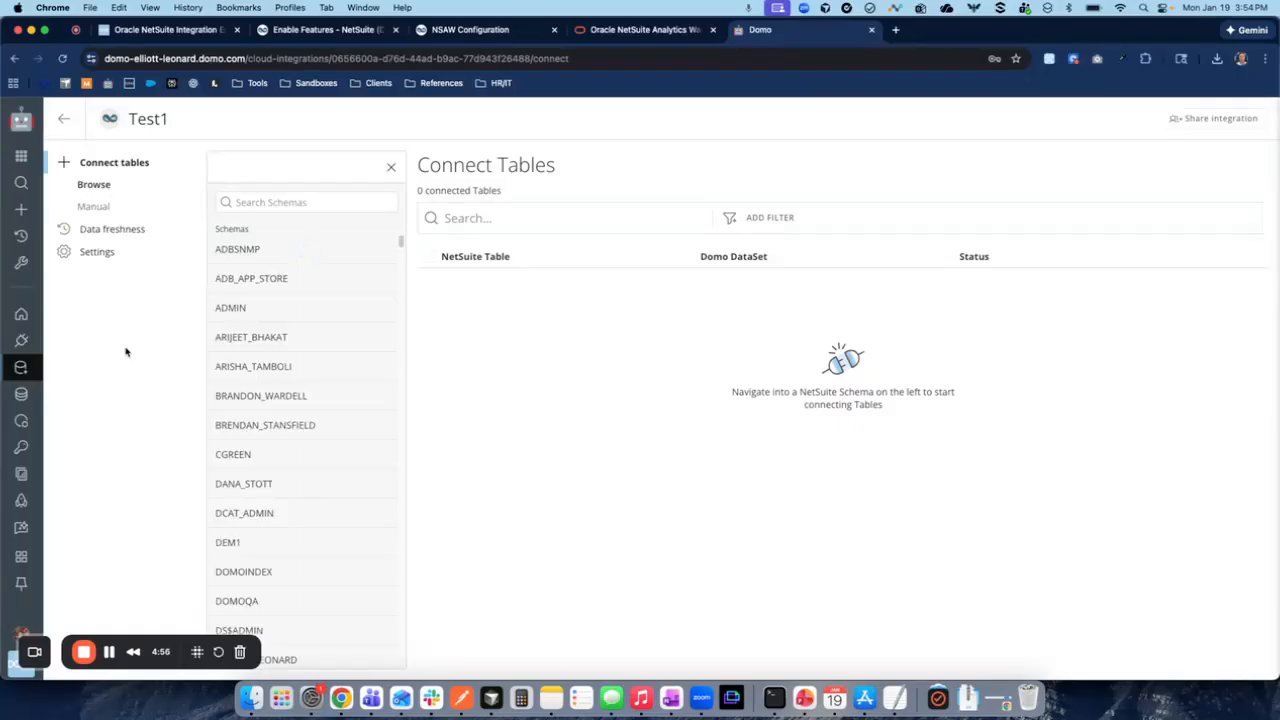
- Filter the schemas by "oax" and open the OAX_USER schema
click(284, 199)
text(oax)
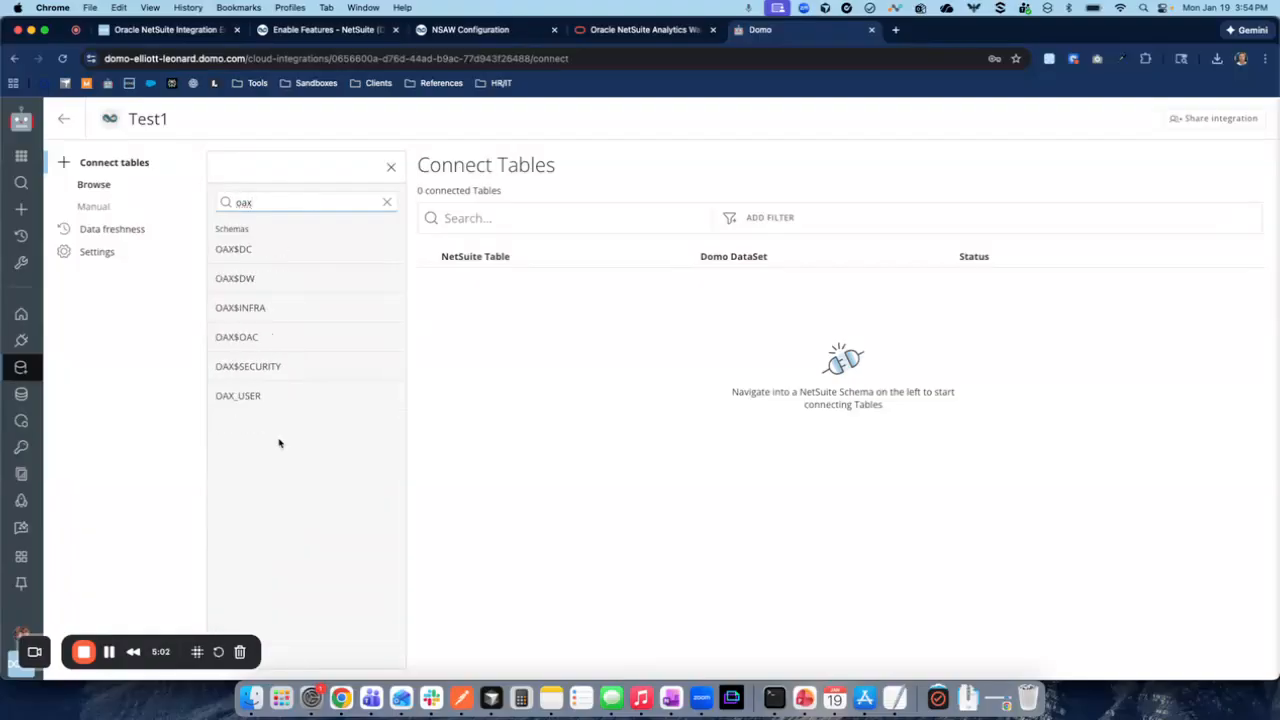
click(237, 397)
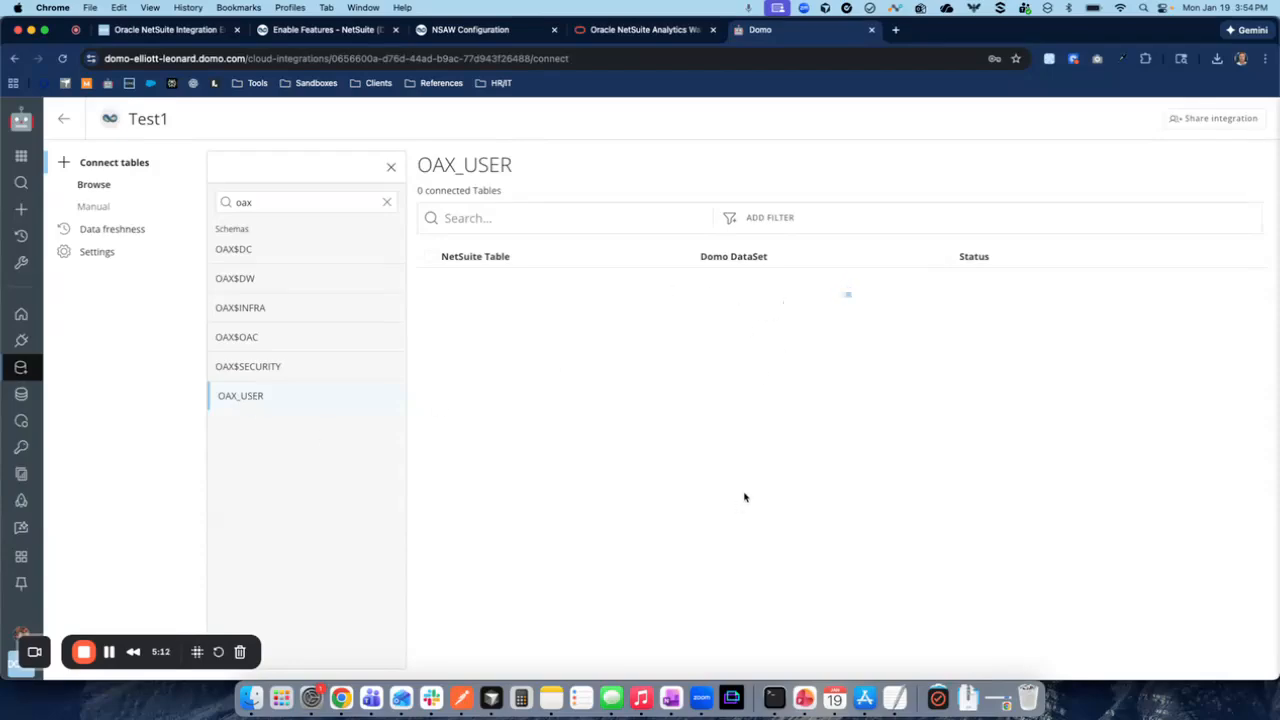
- Search the OAX_USER tables for "customer" and replace that search with "invoice"
click(550, 212)
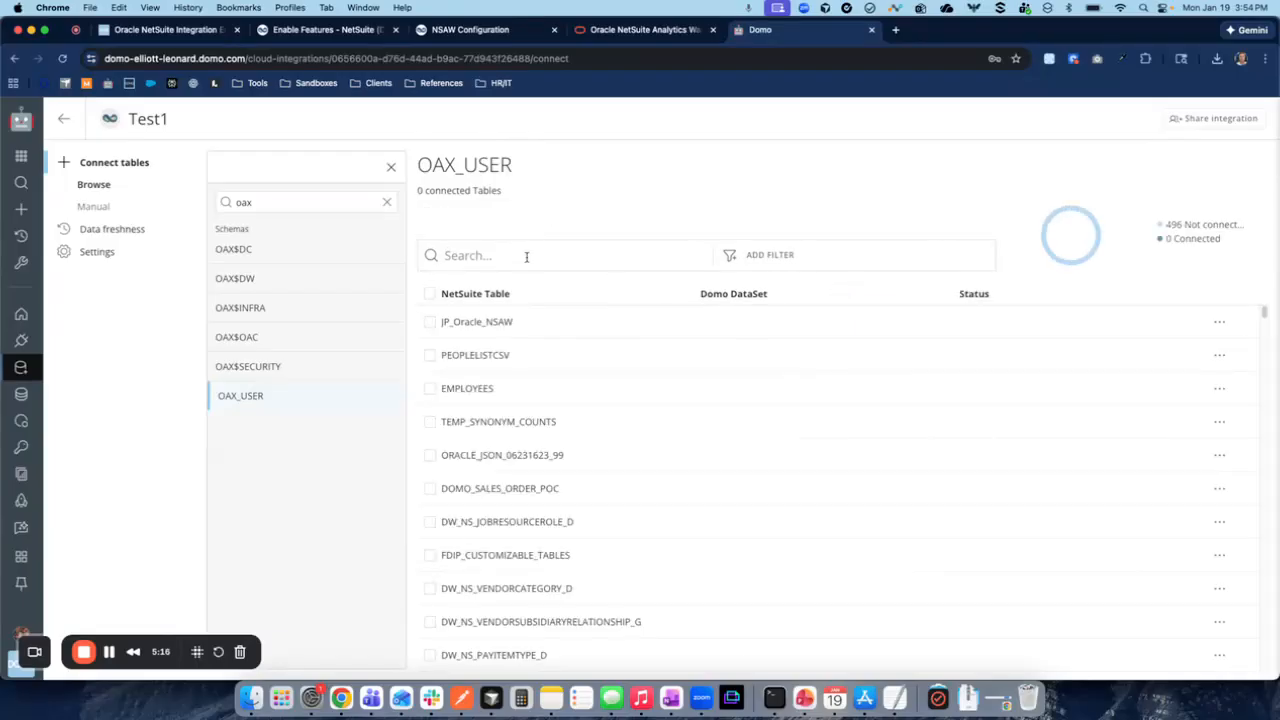
text(customer)
key(super+a)
key(BackSpace)
text(invoice)
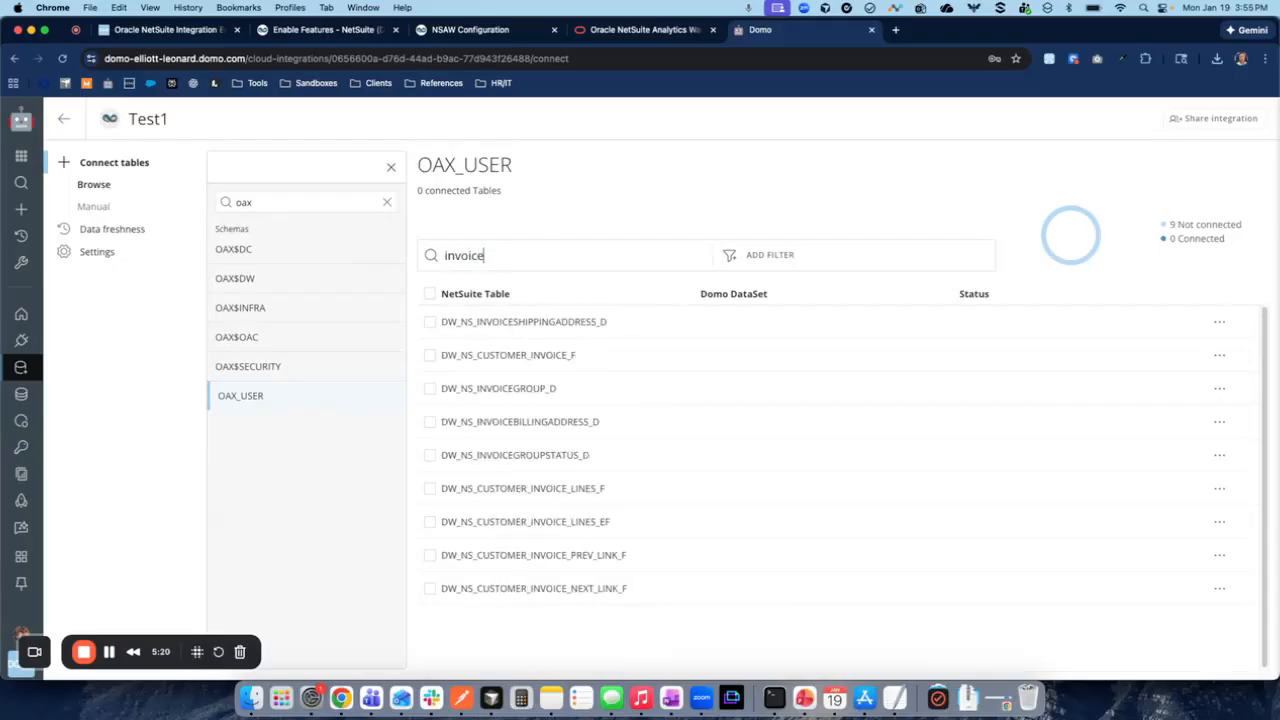
- Search the OAX_USER tables for "sales_or" and connect DW_NS_SALES_ORDER_F and DW_NS_SALES_ORDER_LINES_F
key(super+a)
key(BackSpace)
text(sales)
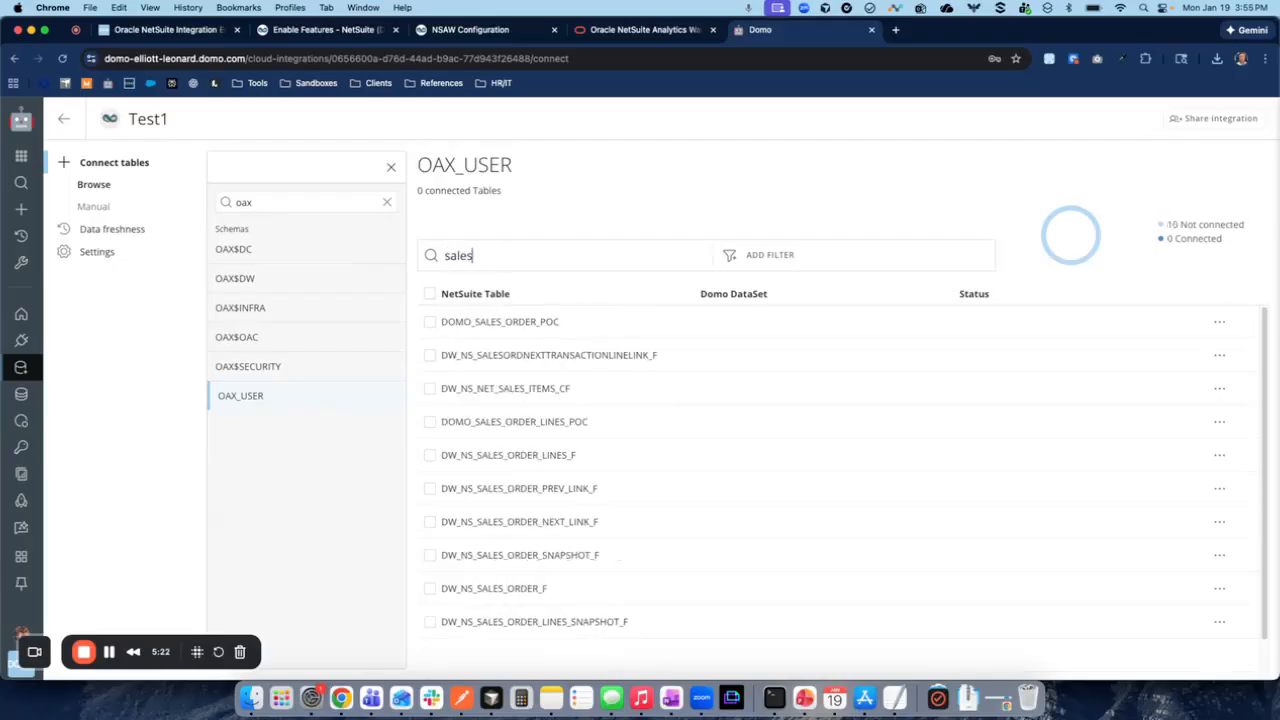
text(_or)
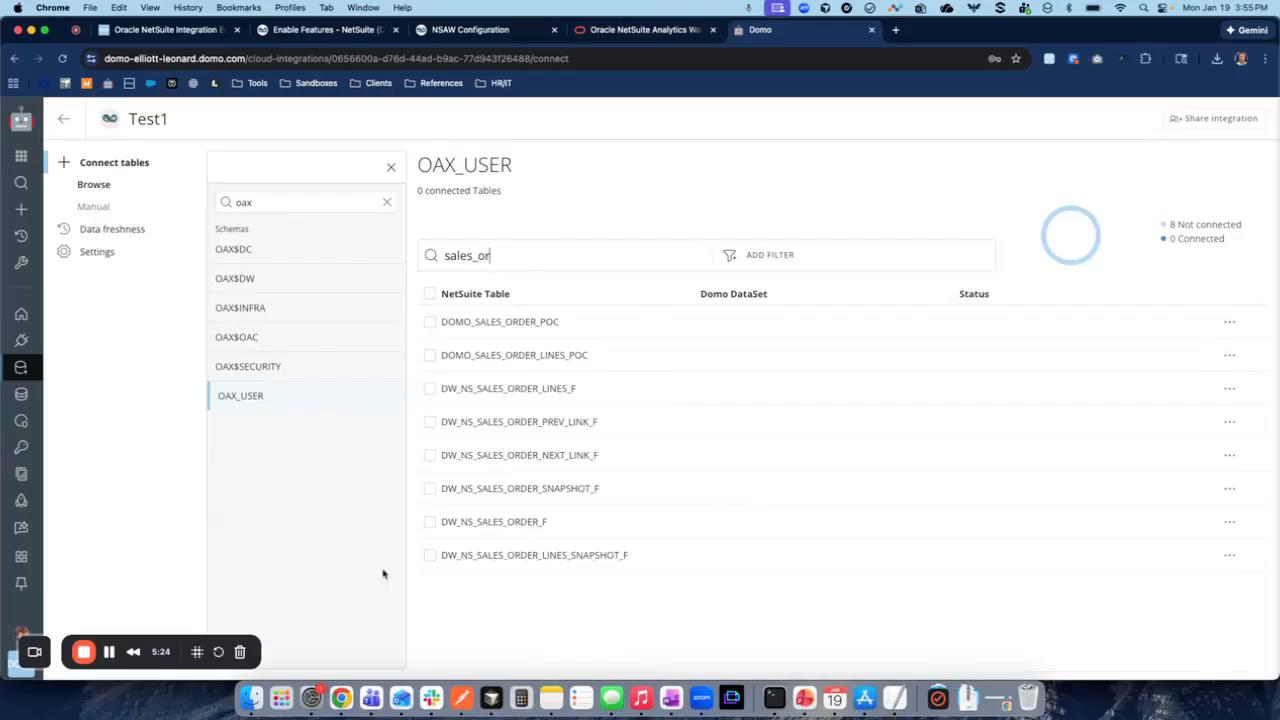
click(429, 522)
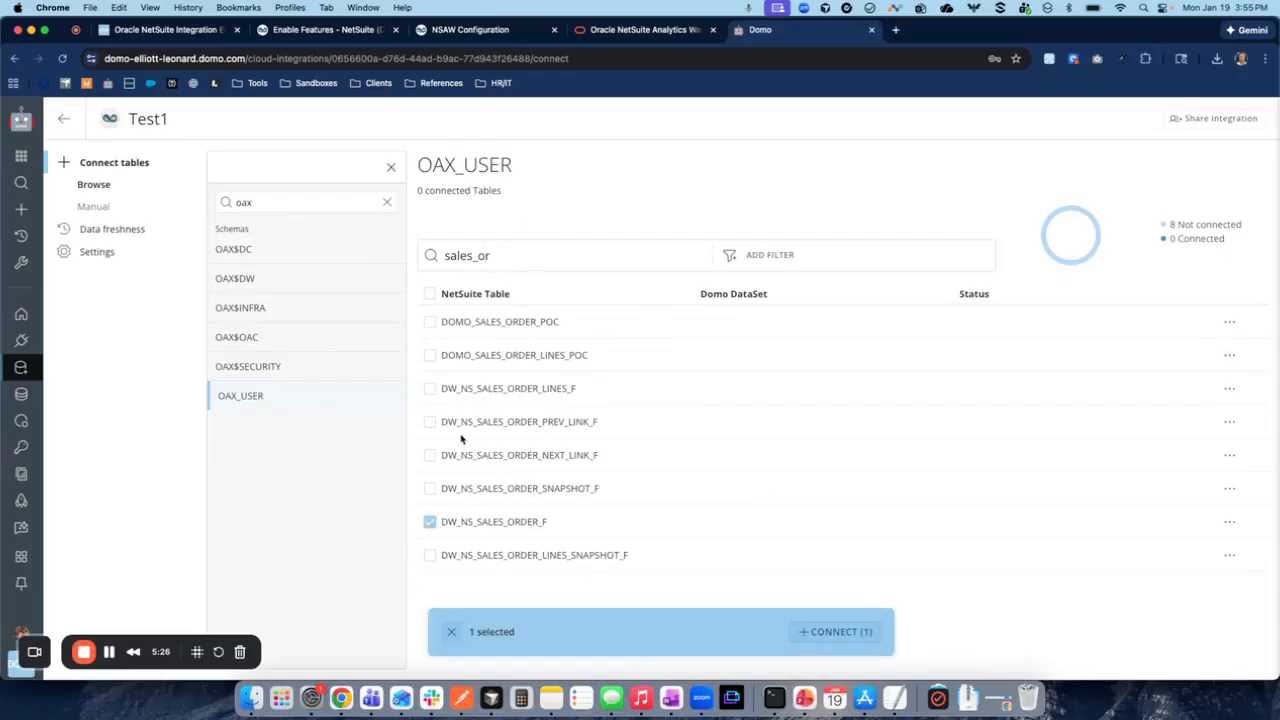
click(429, 389)
click(858, 630)
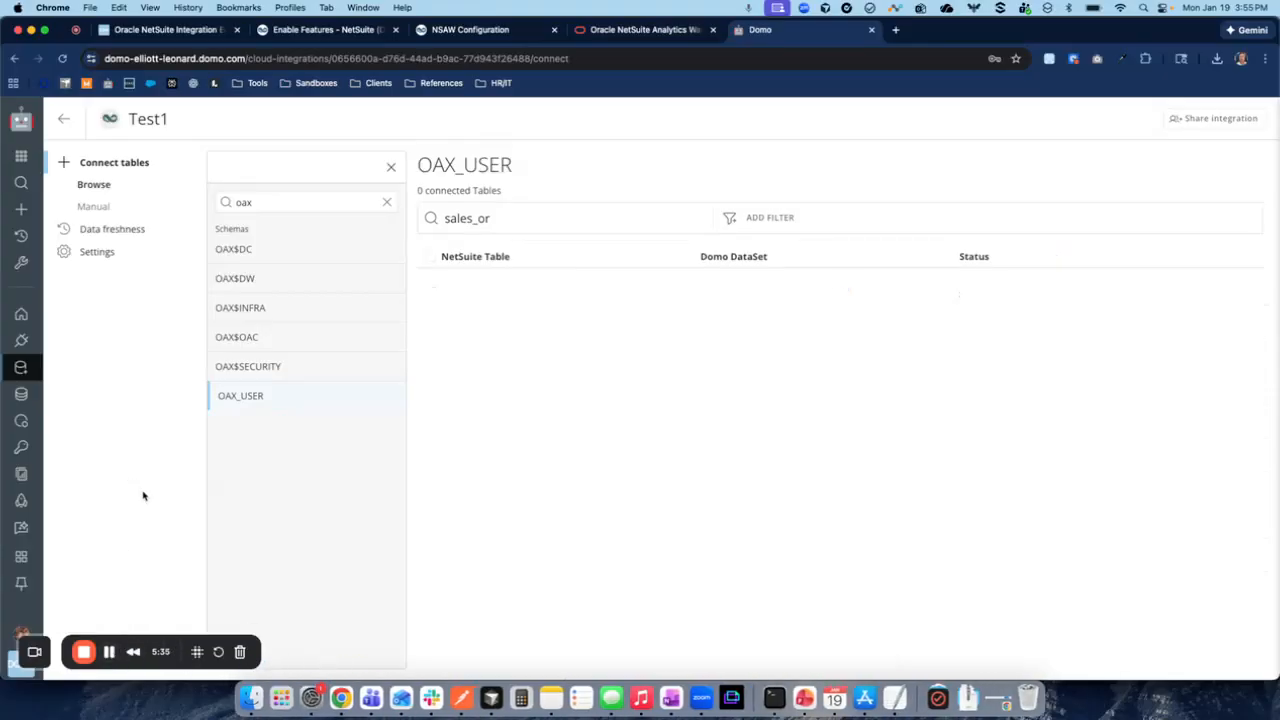
- Open the connected DW_NS_SALES_ORDER_F DataSet to inspect its data rows, and return to the Domo on NetSuite integration page
click(20, 394)
click(466, 184)
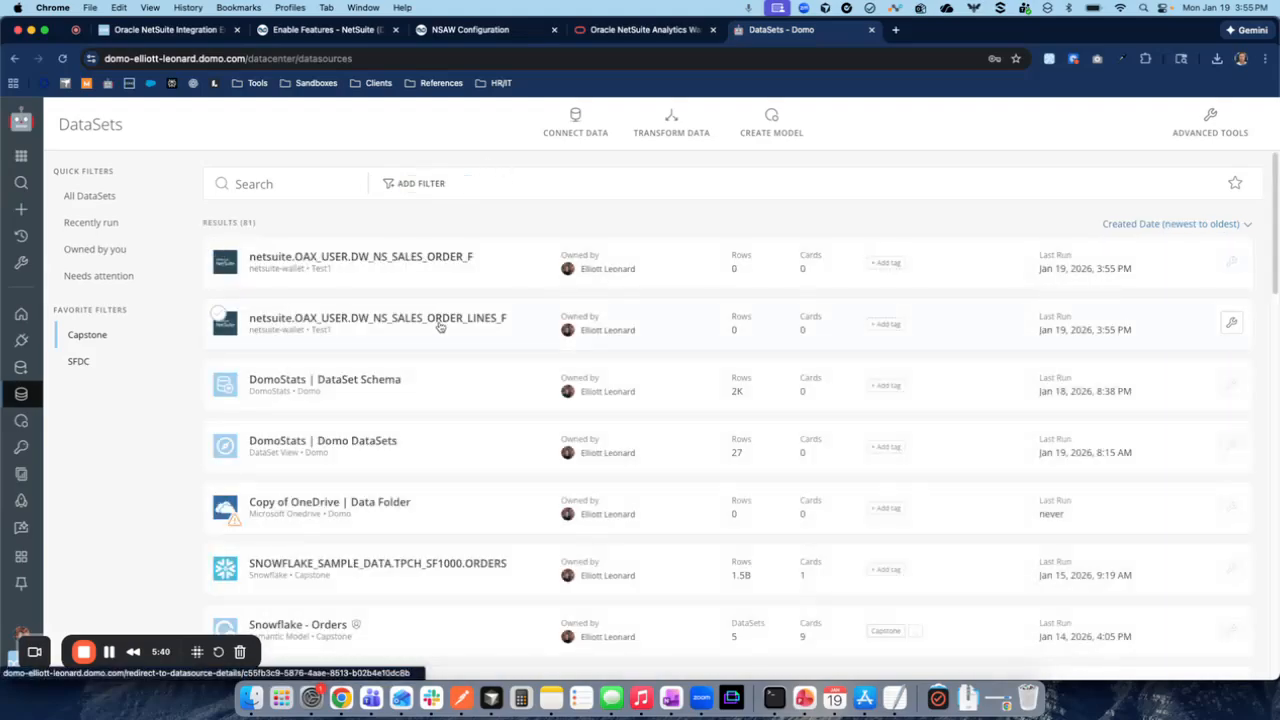
click(440, 256)
click(530, 121)
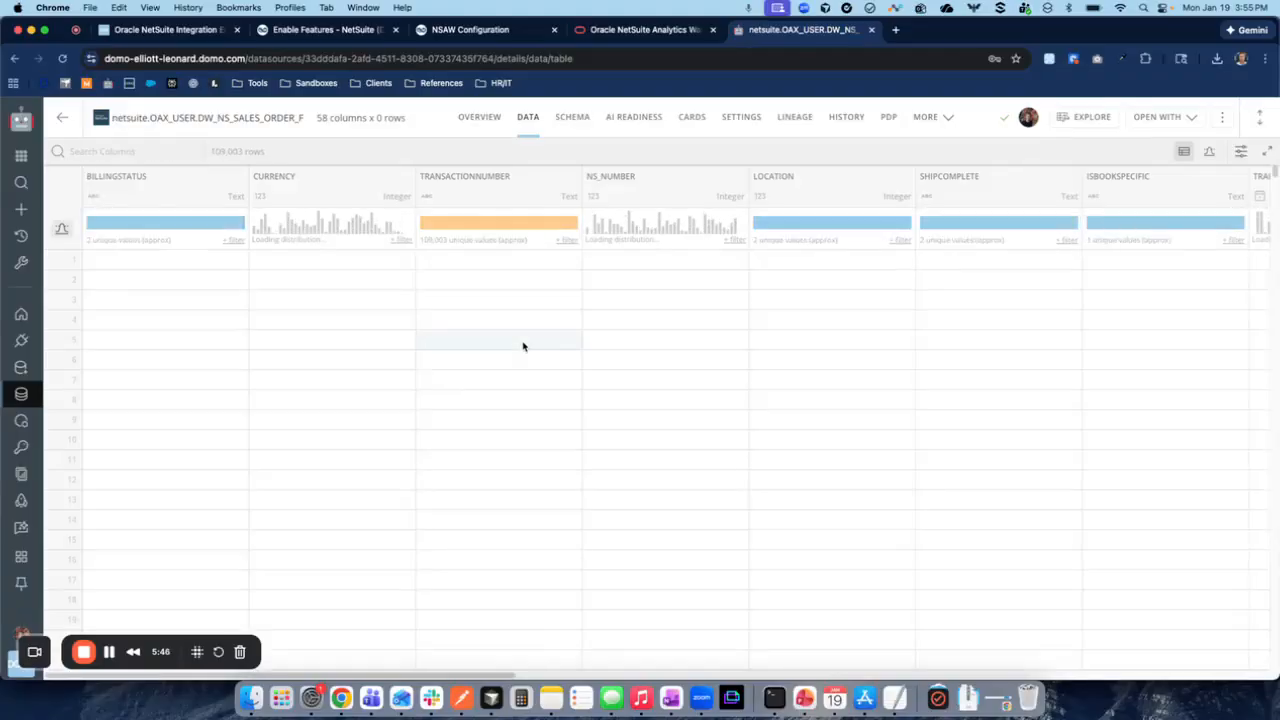
scroll(326, 423, down, 2)
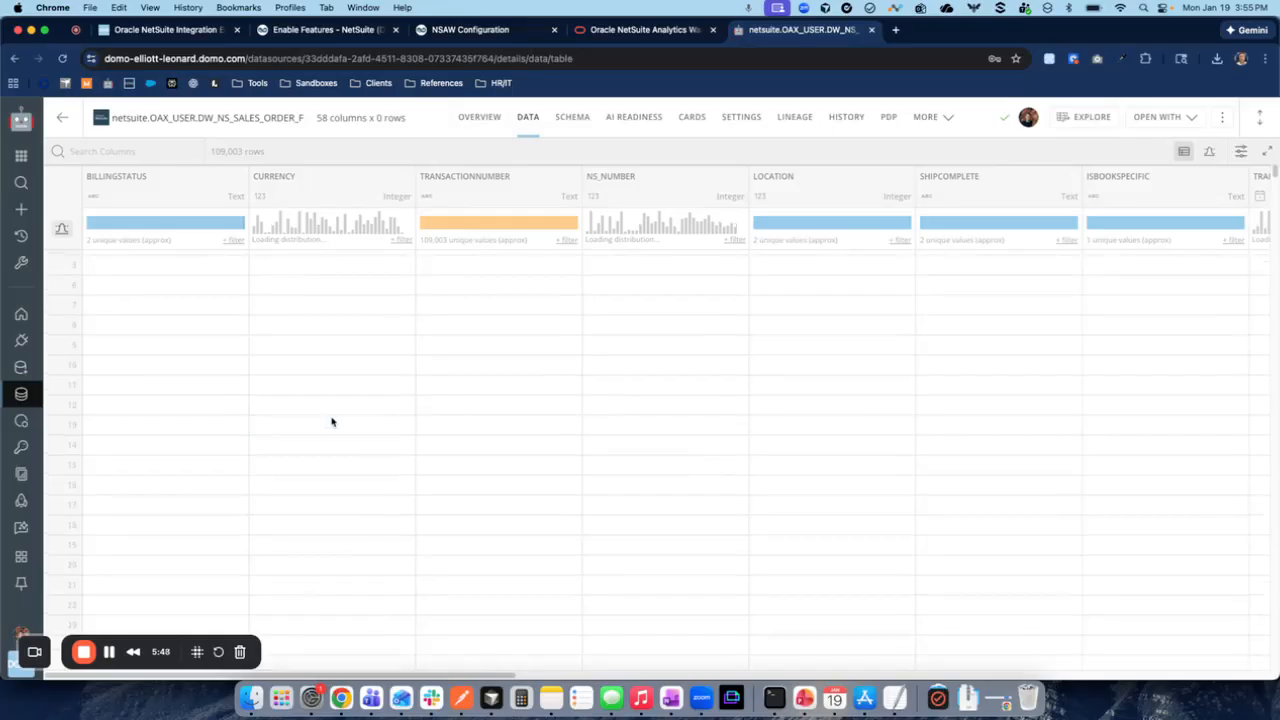
scroll(330, 435, down, 1)
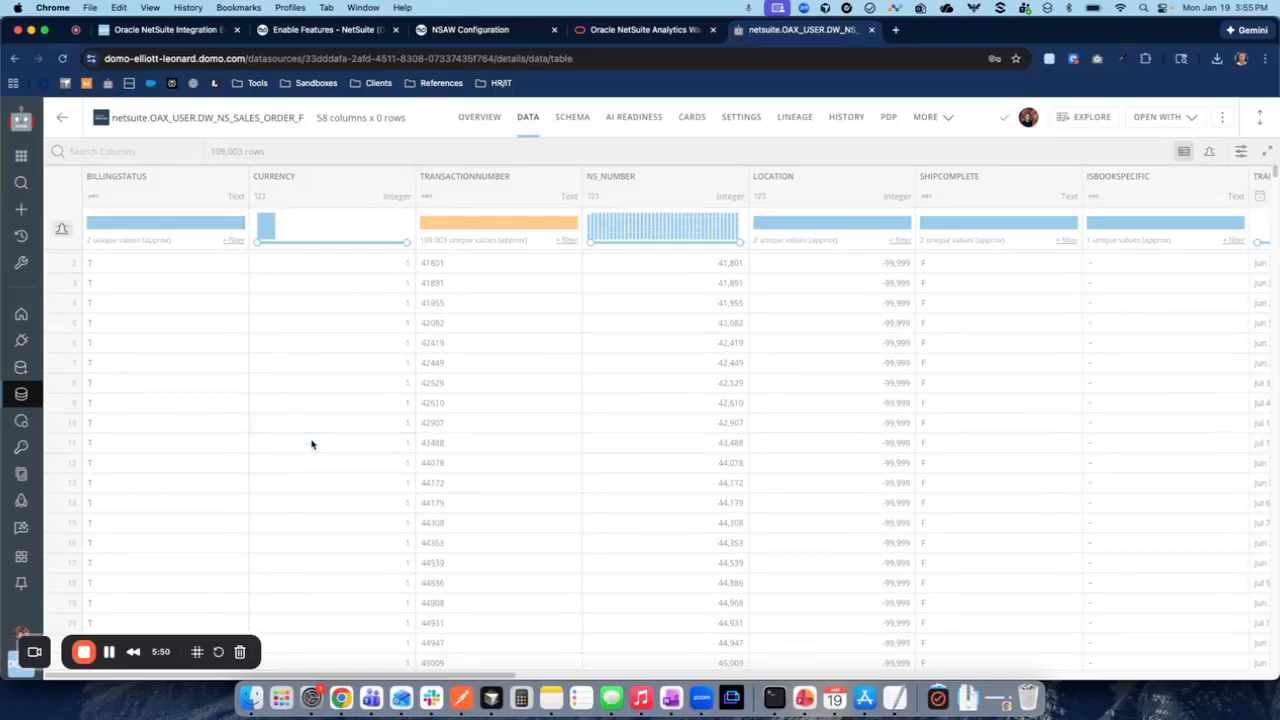
click(21, 367)
click(530, 445)
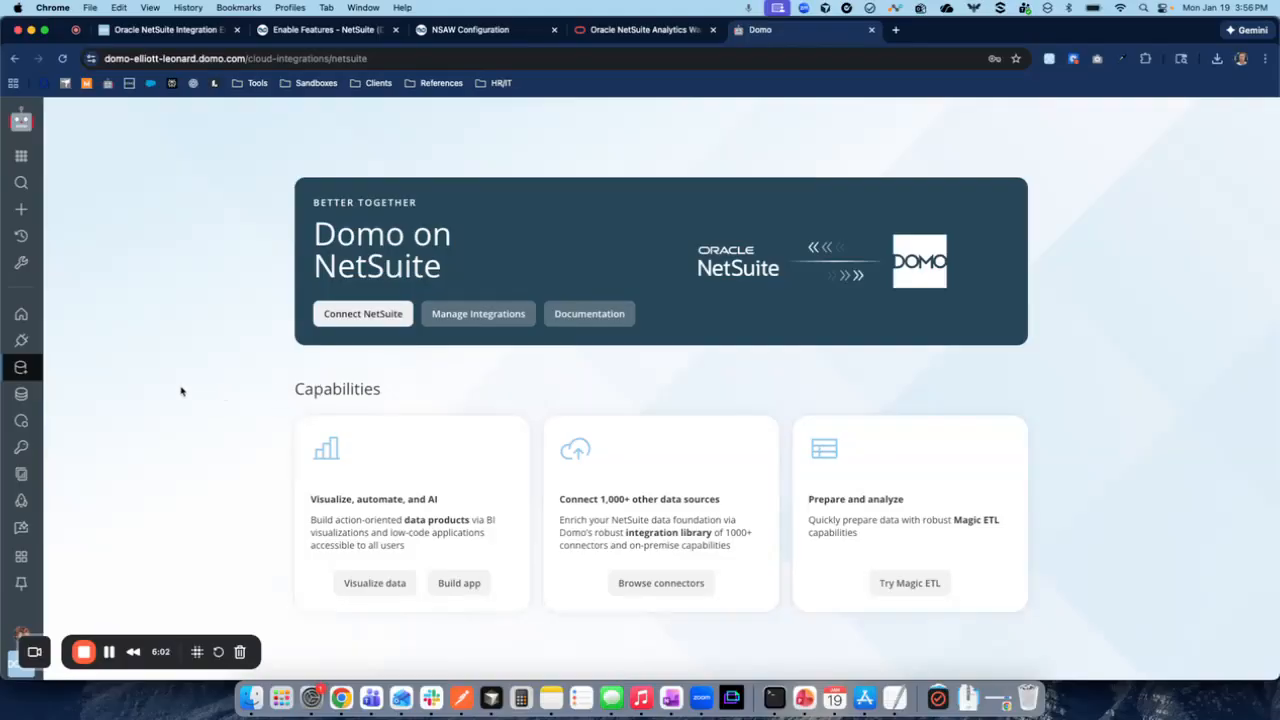
- Switch to NetSuite, open the NSAW data transfer setup and edit the Order to Cash functional area
click(486, 30)
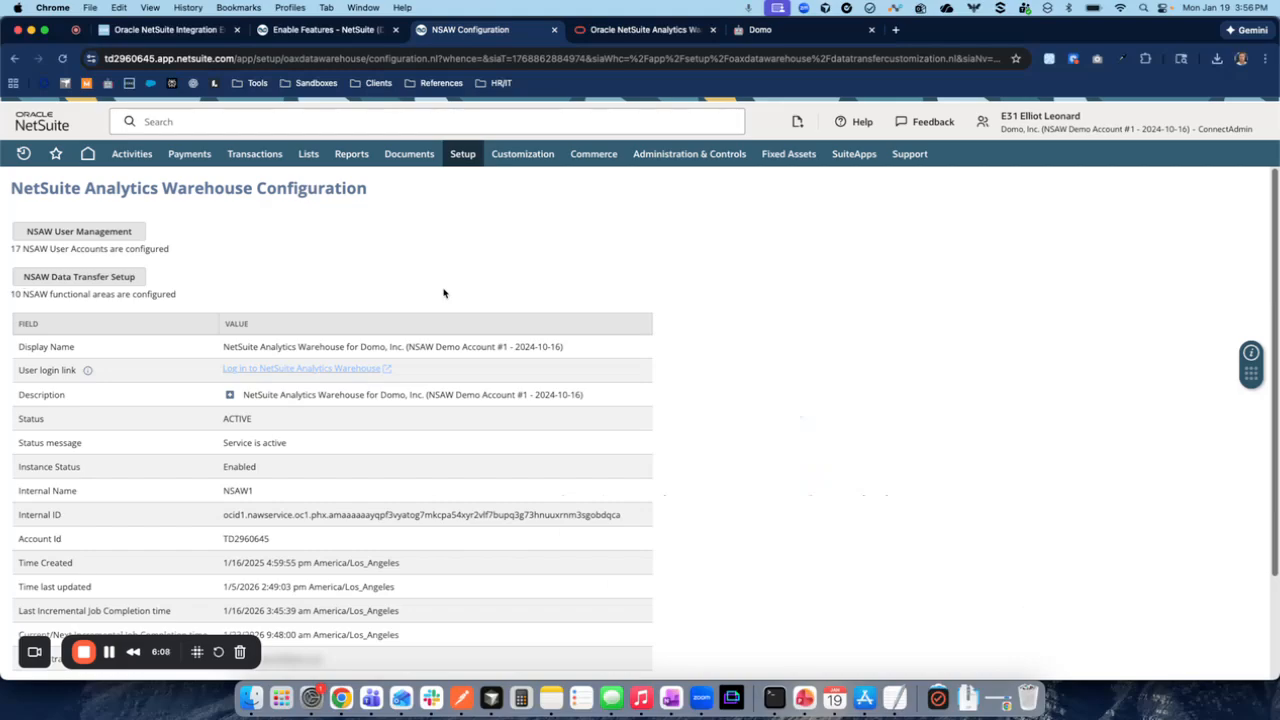
click(62, 278)
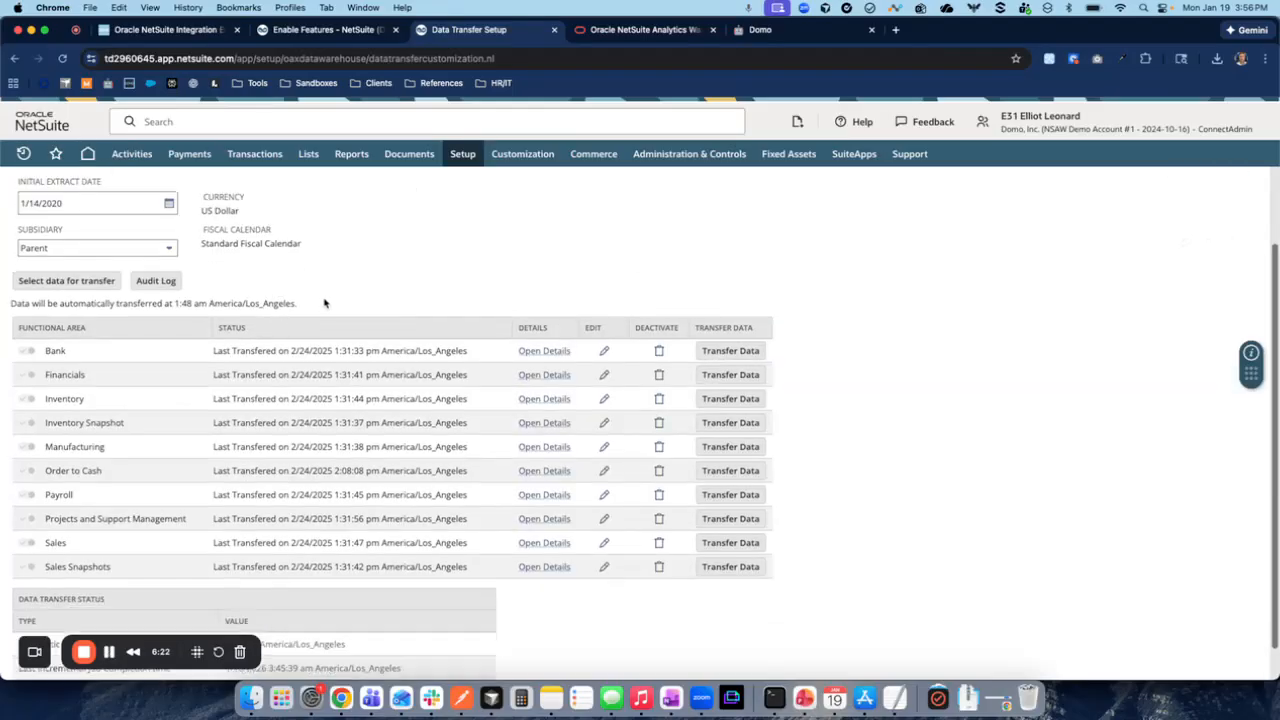
click(604, 471)
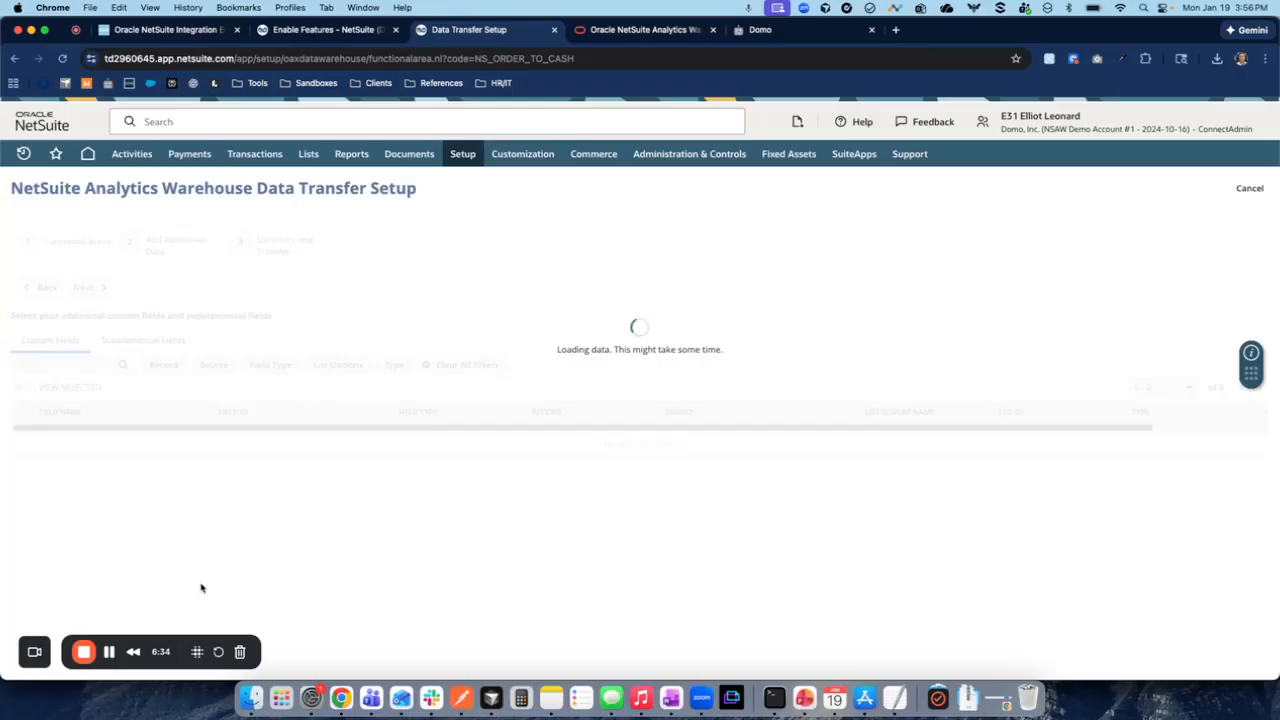
- Filter the Order to Cash custom fields to transaction records
click(165, 365)
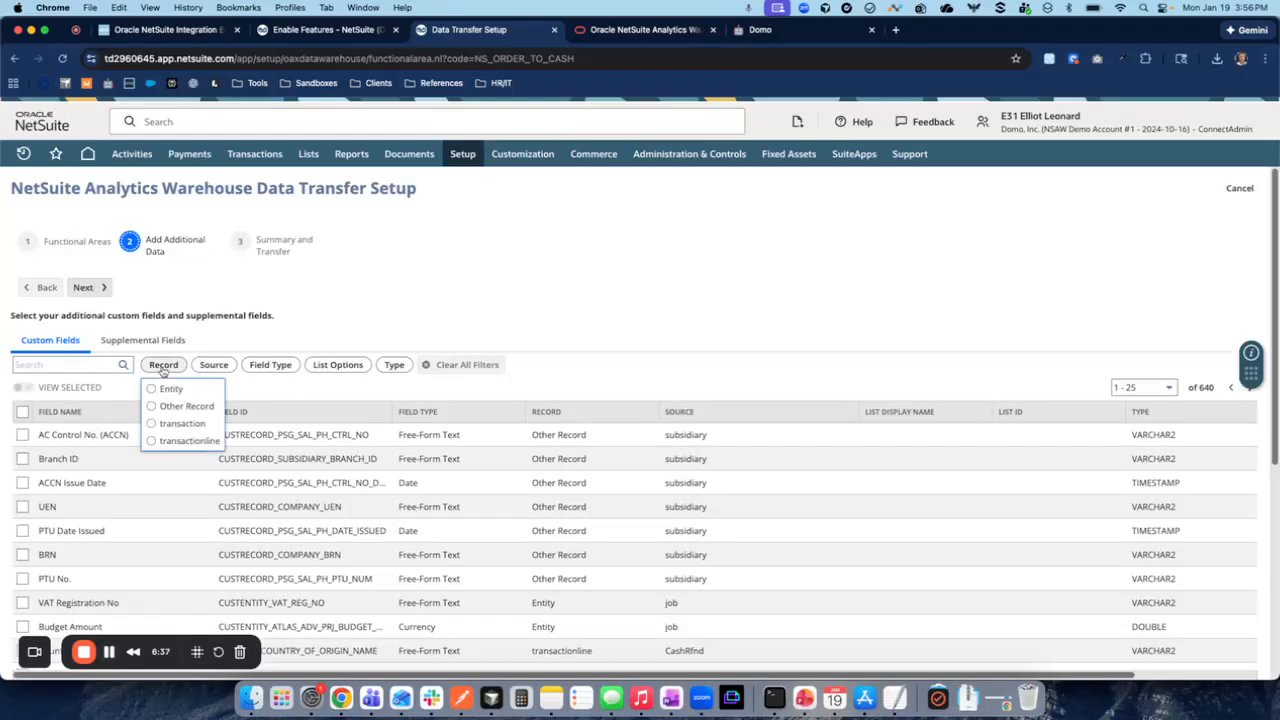
click(152, 425)
click(364, 404)
scroll(362, 392, down, 2)
scroll(190, 495, down, 1)
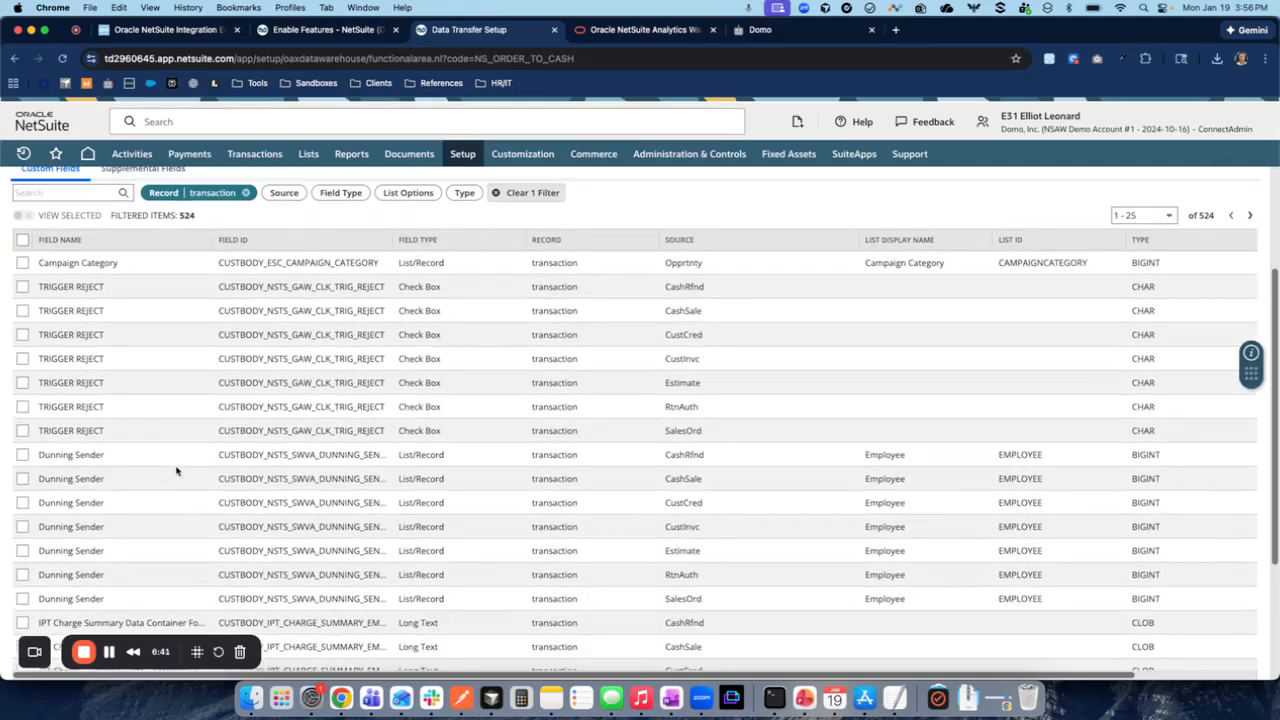
- Add the TRIGGER REJECT fields for RtnAuth and SalesOrd and the Dunning Sender fields for CashRfnd and CashSale, and start the data transfer
click(22, 430)
click(22, 406)
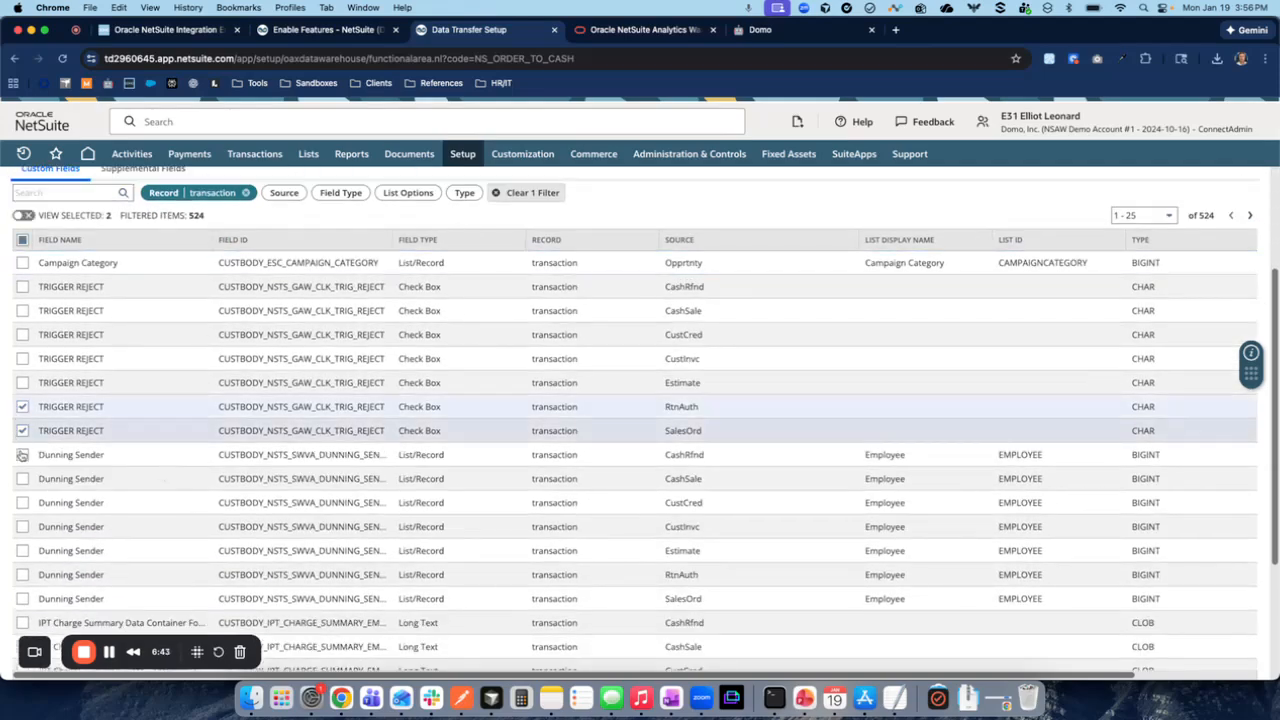
click(22, 454)
click(22, 478)
scroll(394, 451, up, 3)
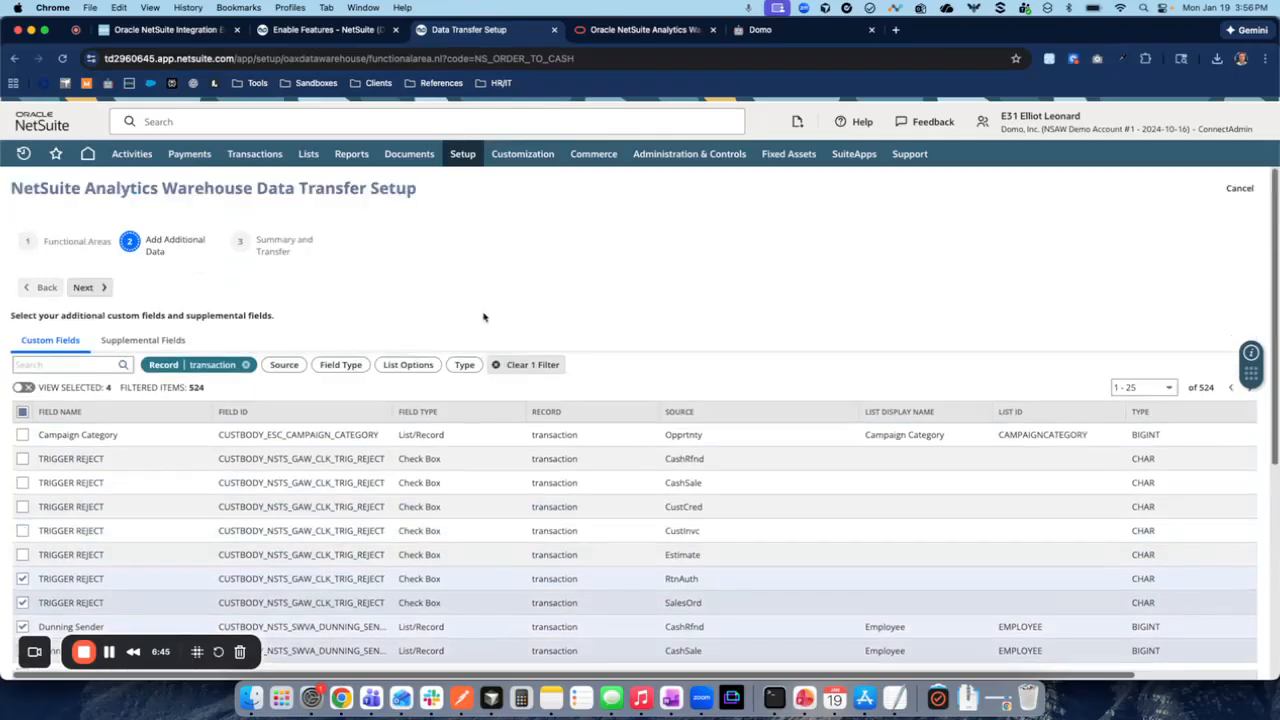
click(80, 289)
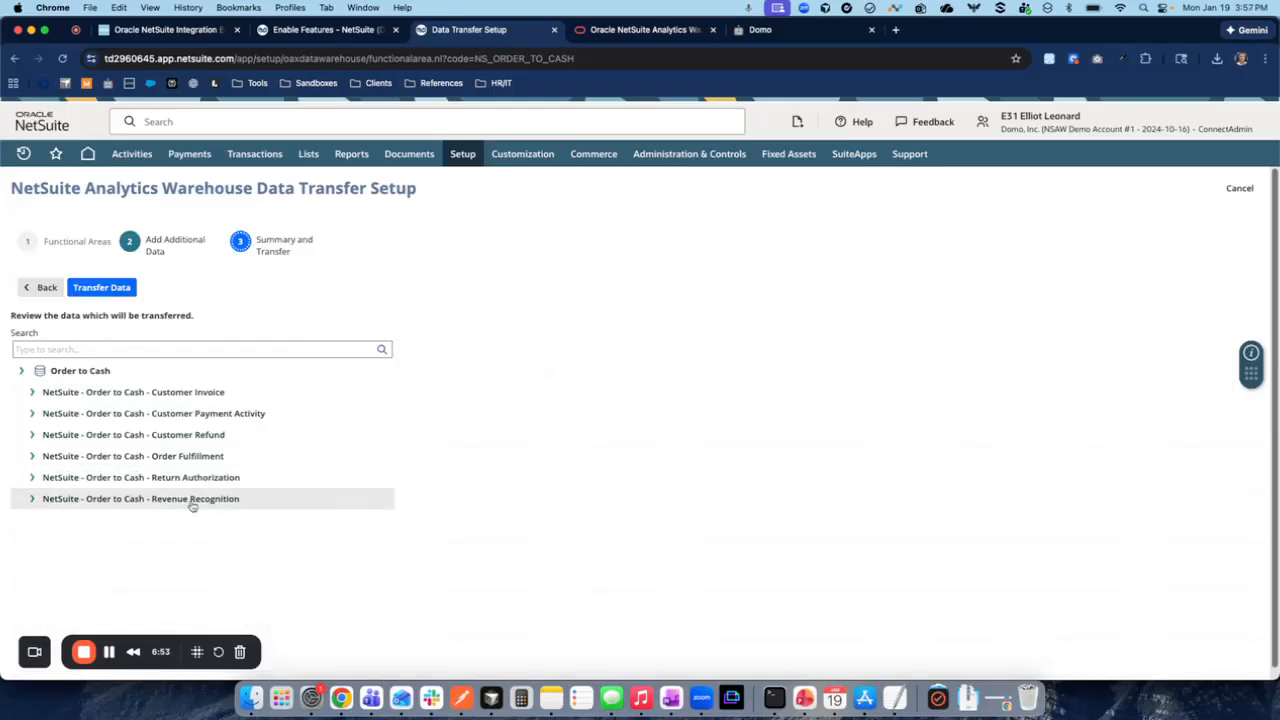
click(95, 276)
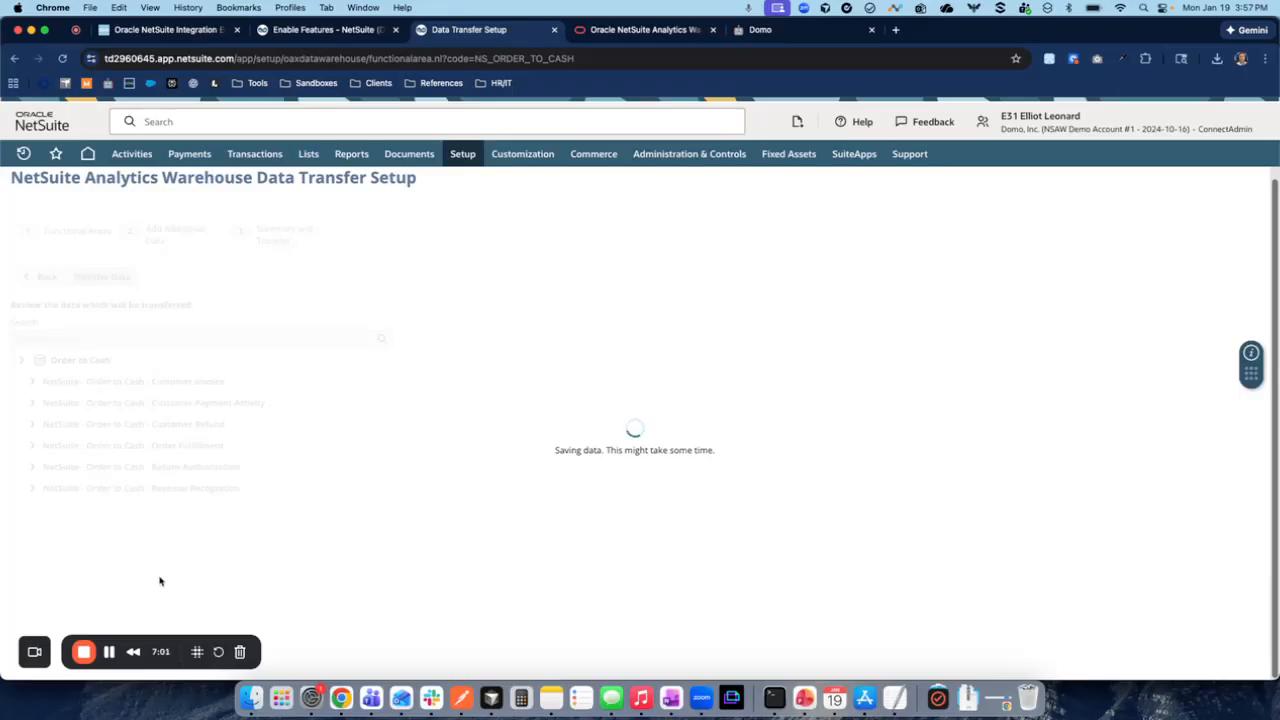
click(109, 652)
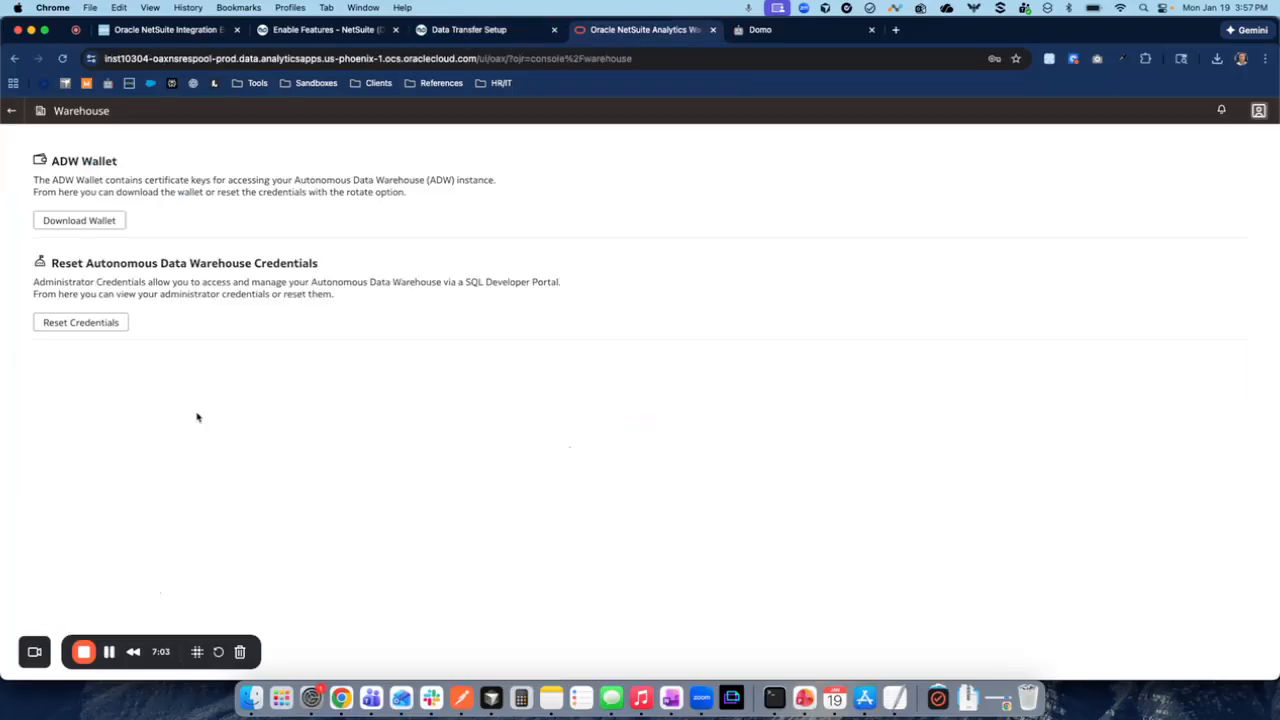
- Switch to NetSuite Analytics Warehouse and return to its administration console
click(12, 110)
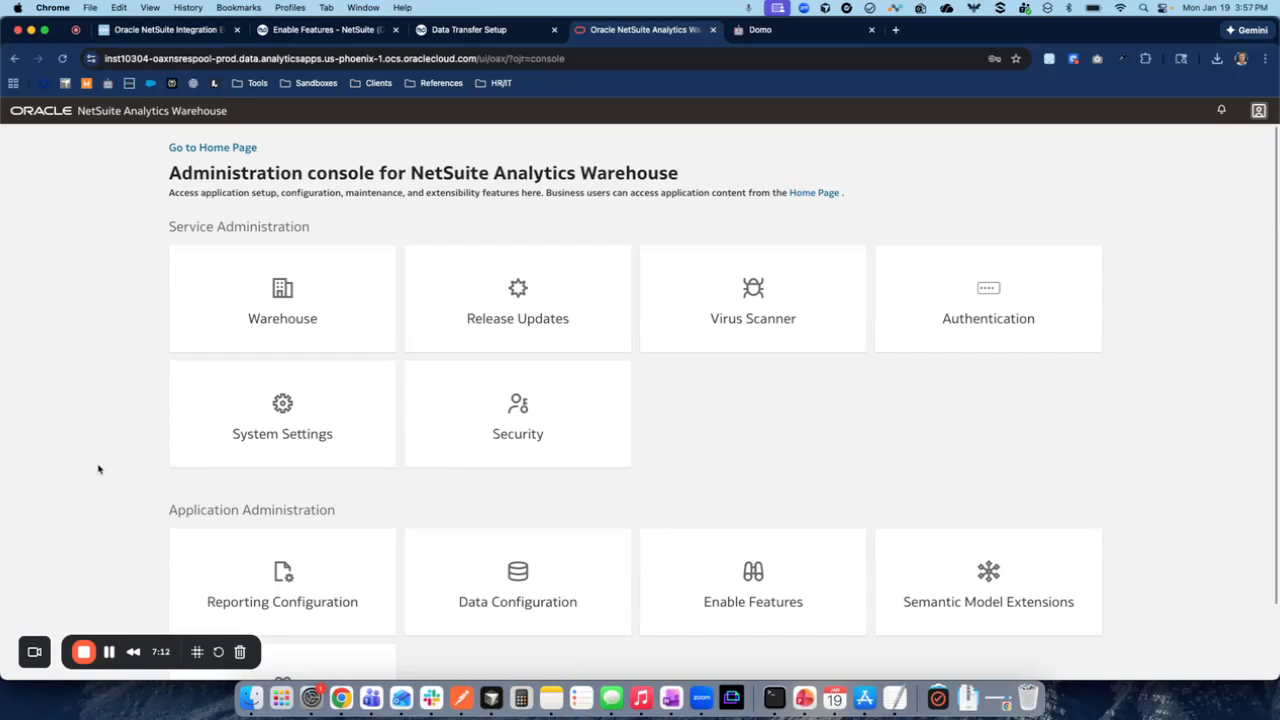
scroll(114, 468, down, 1)
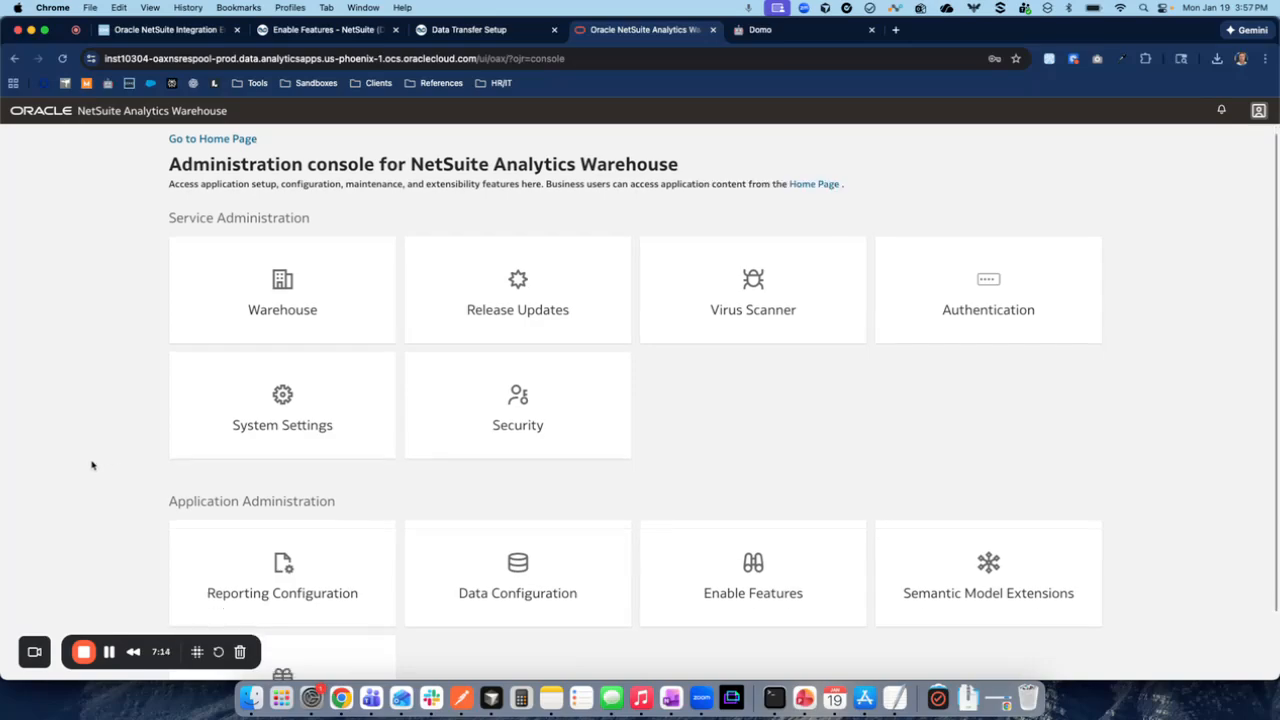
scroll(770, 480, up, 1)
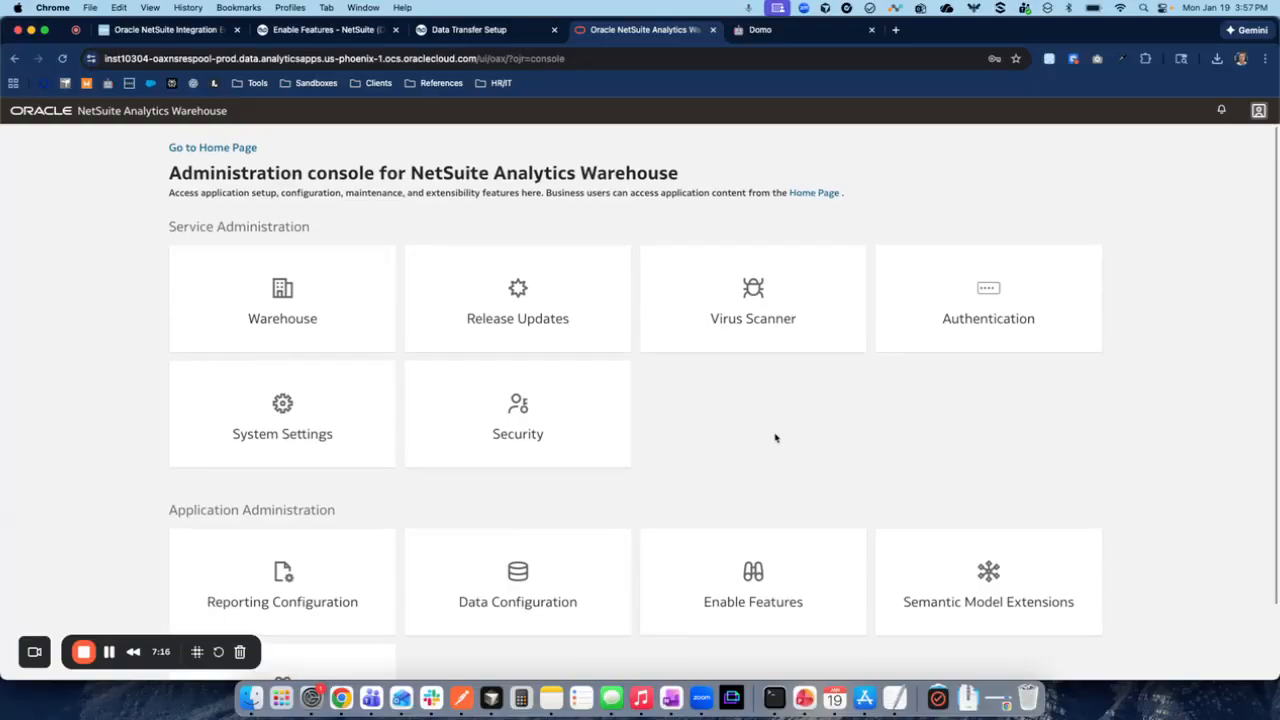
- Review the preview features in Enable Features down to Pipeline Features, and try toggling Prioritized Refresh
click(728, 602)
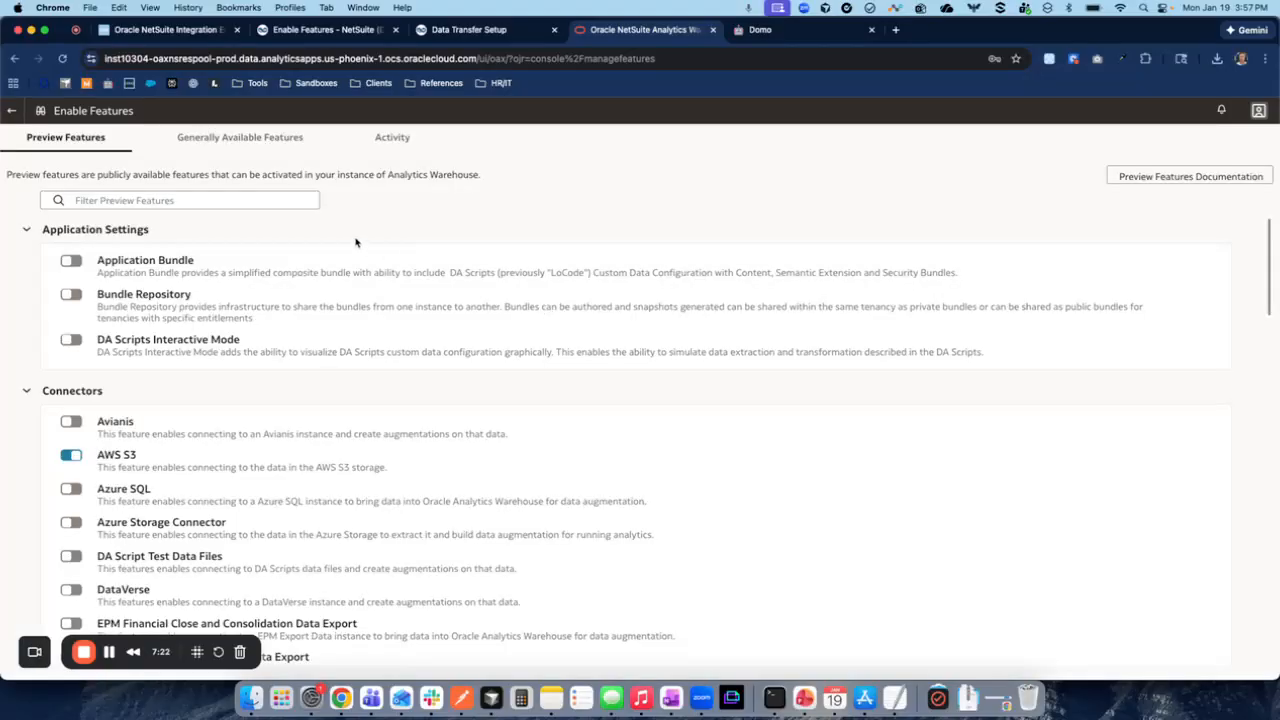
scroll(309, 426, down, 1)
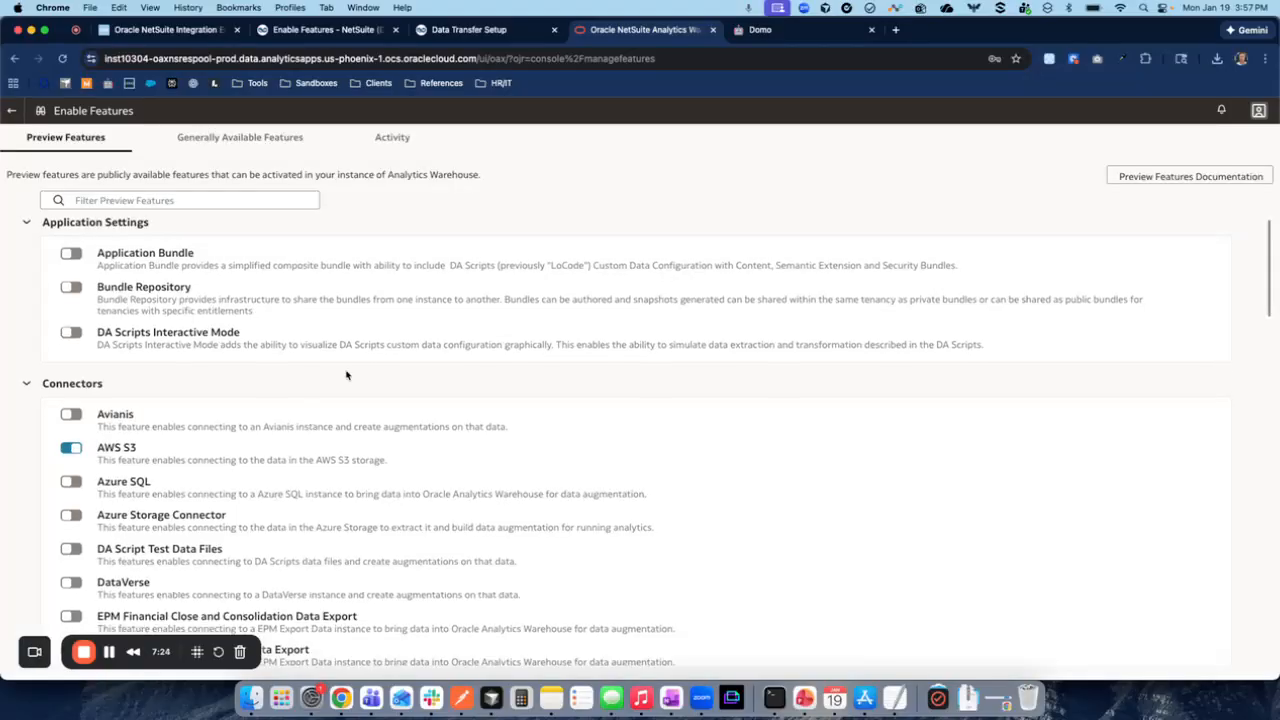
scroll(346, 375, down, 20)
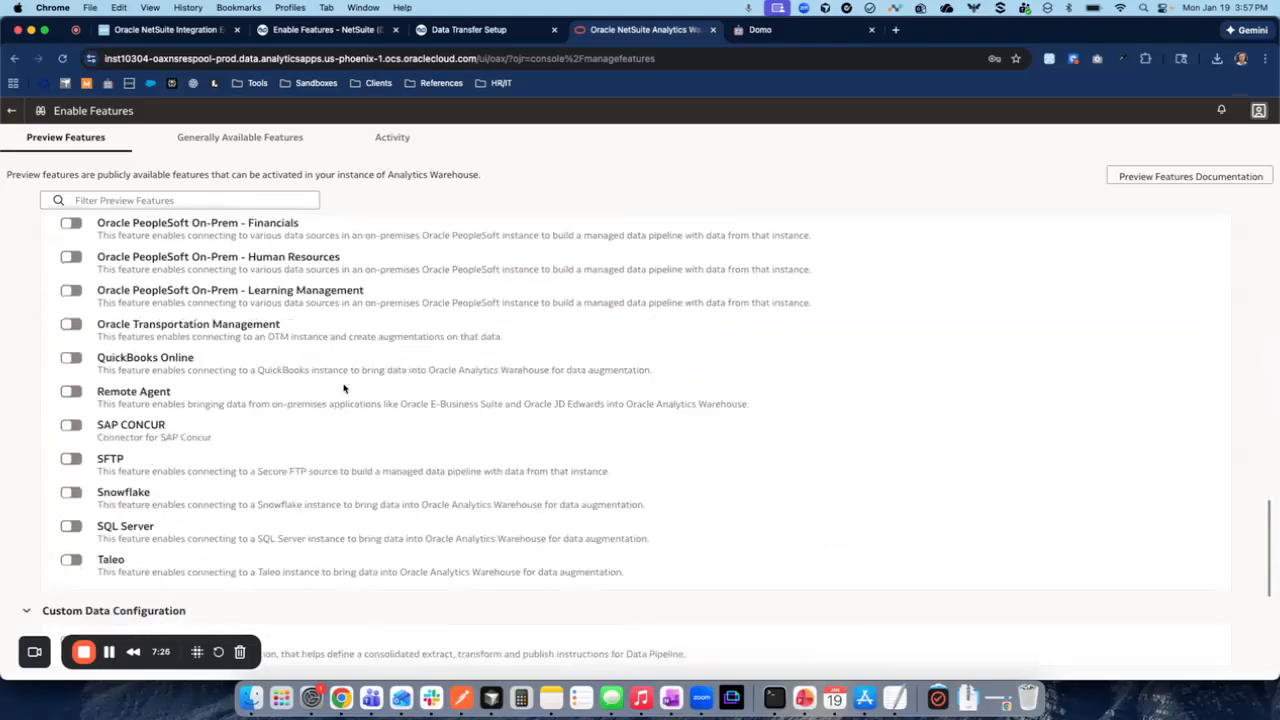
scroll(340, 430, down, 5)
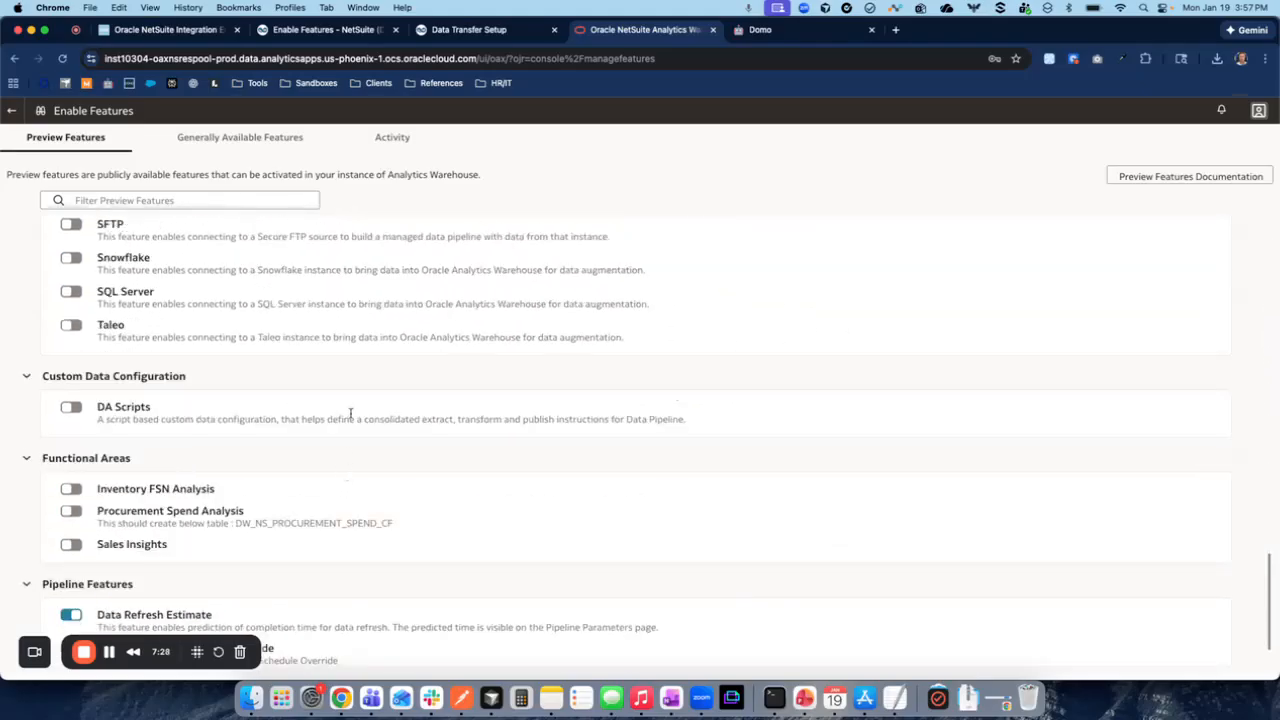
scroll(350, 413, down, 2)
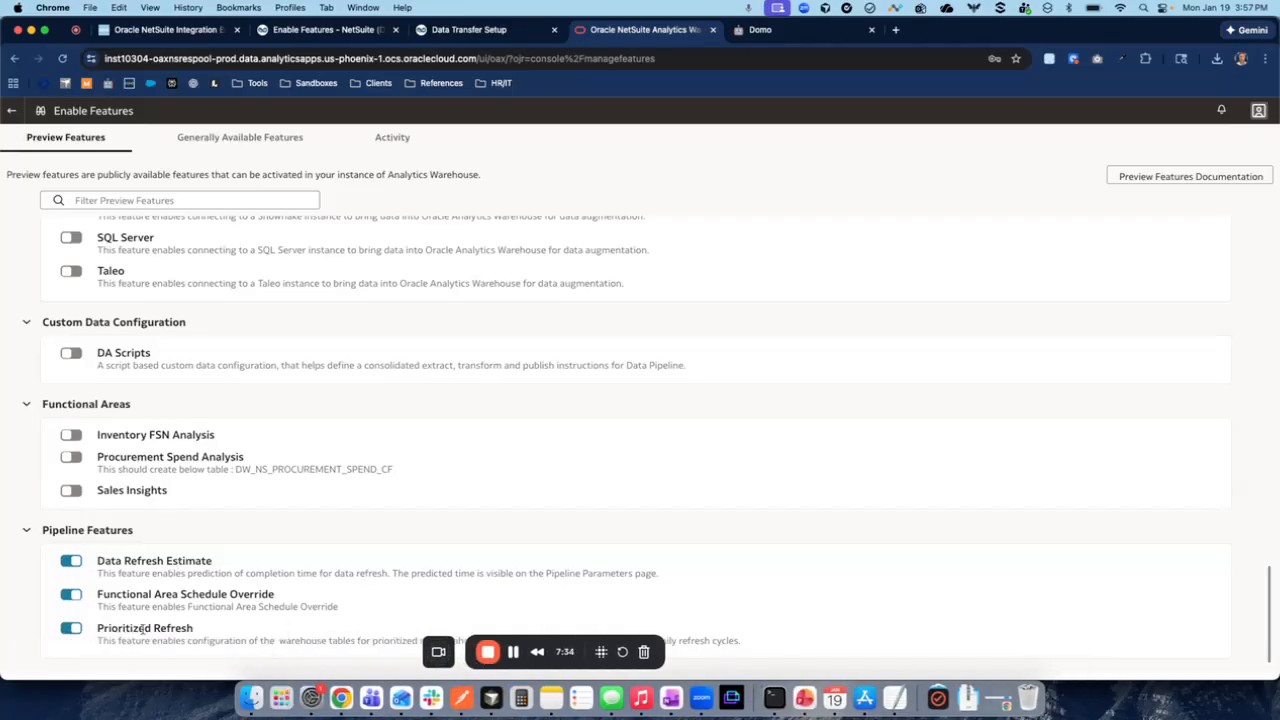
click(438, 651)
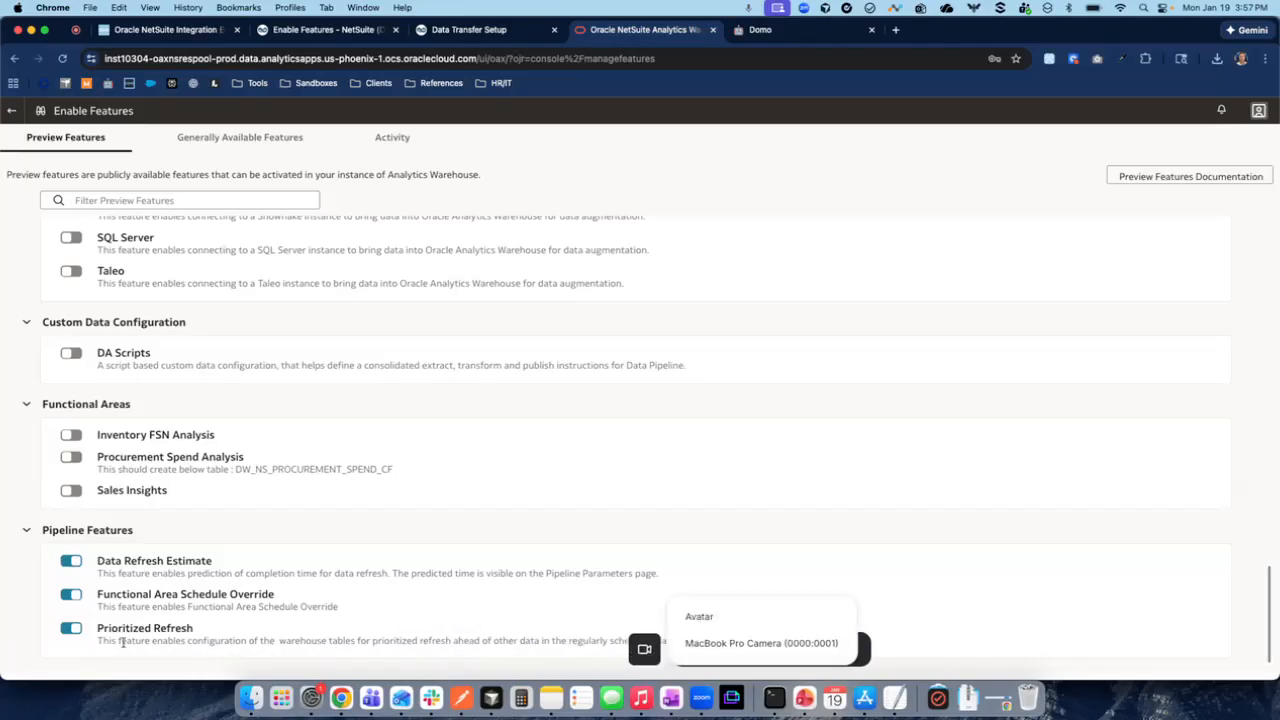
click(71, 628)
click(735, 464)
- Leave Enable Features and open the Pipeline Settings in Data Configuration
click(11, 114)
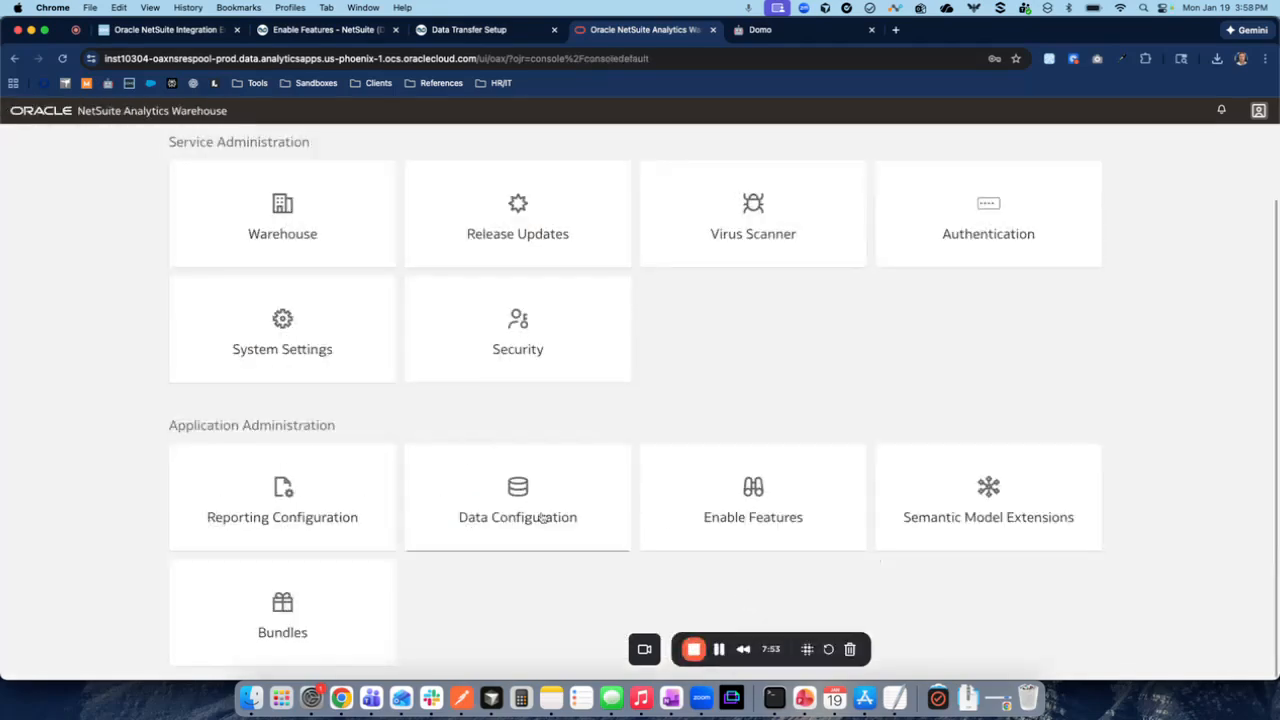
click(541, 516)
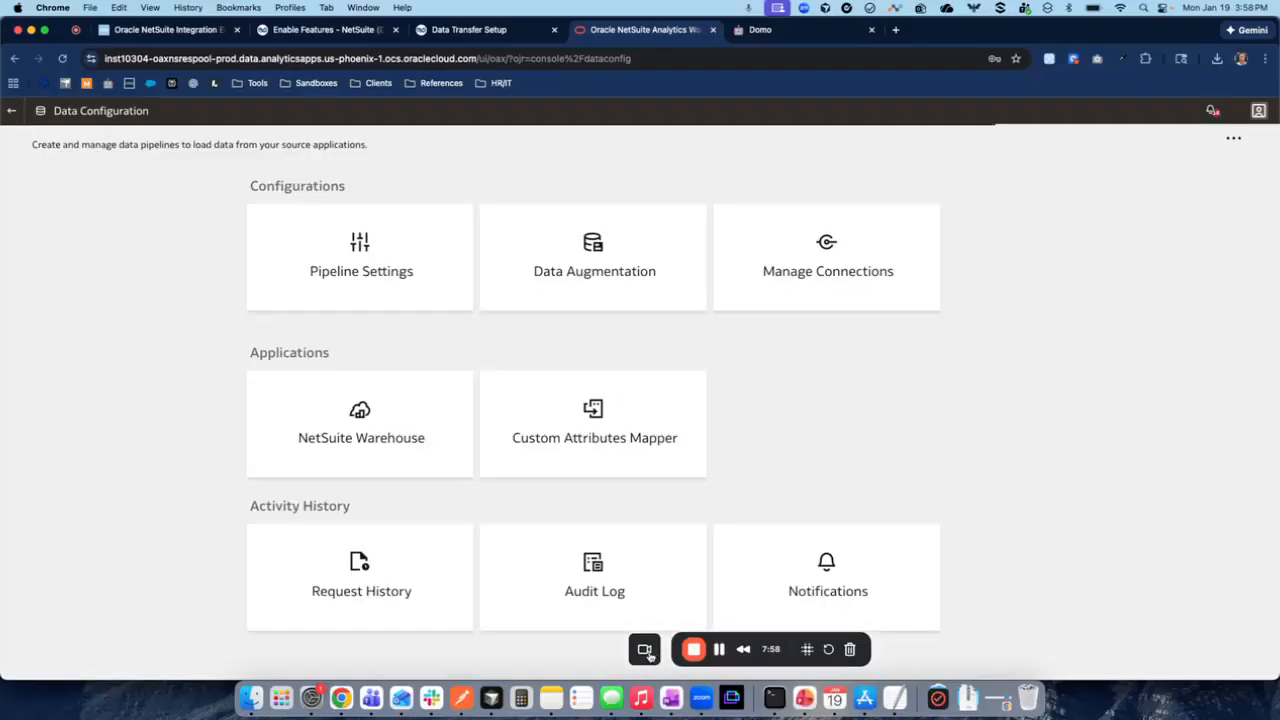
drag(650, 657, 37, 658)
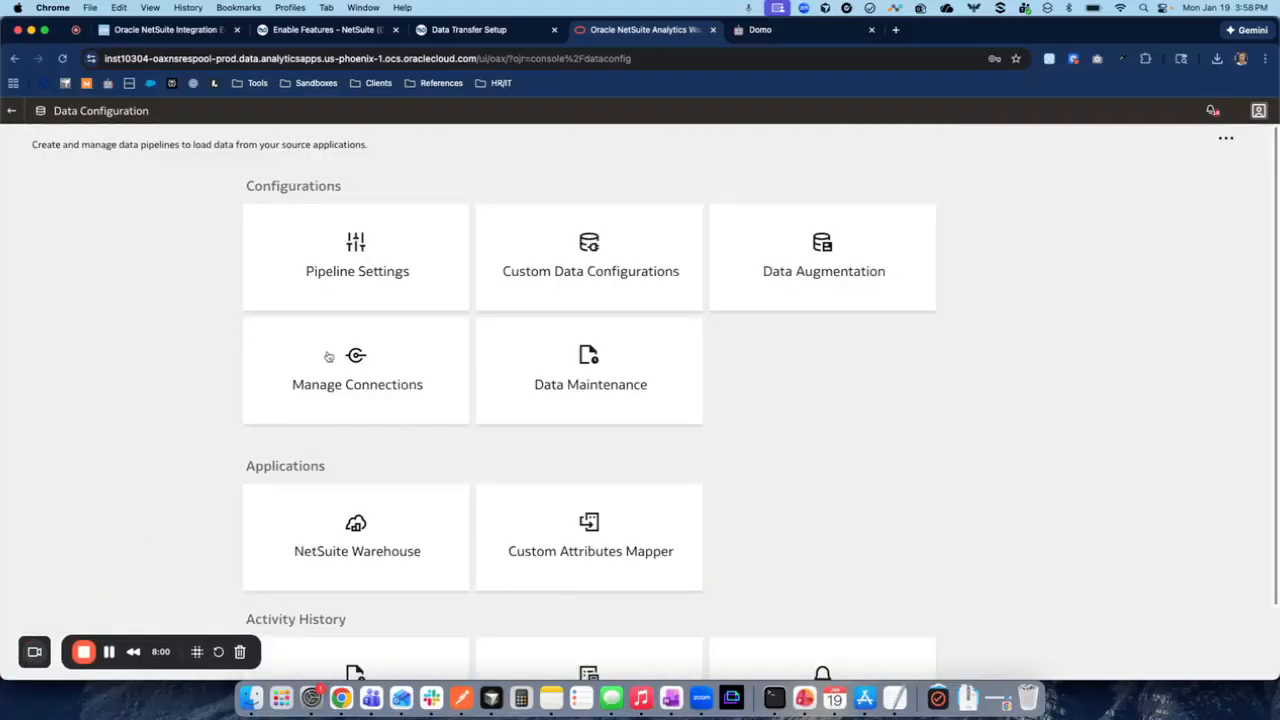
click(347, 289)
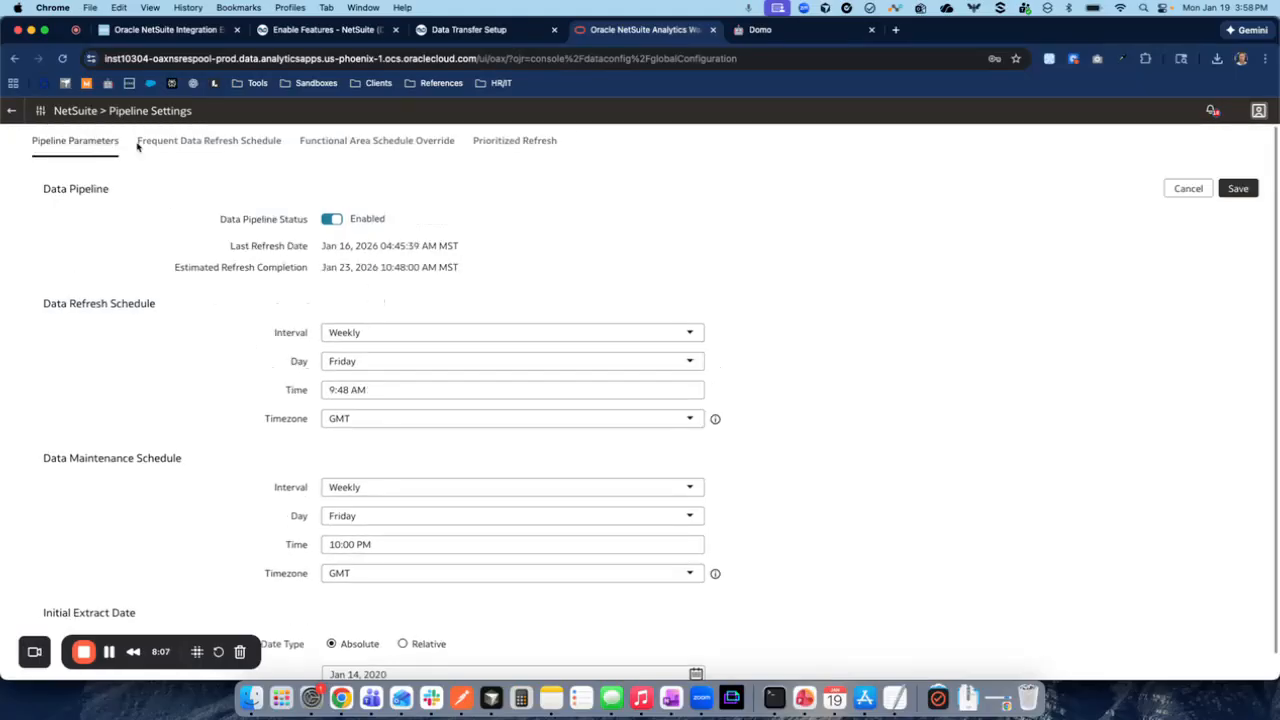
- Add the Financials functional area to the frequent data refresh schedule
click(234, 143)
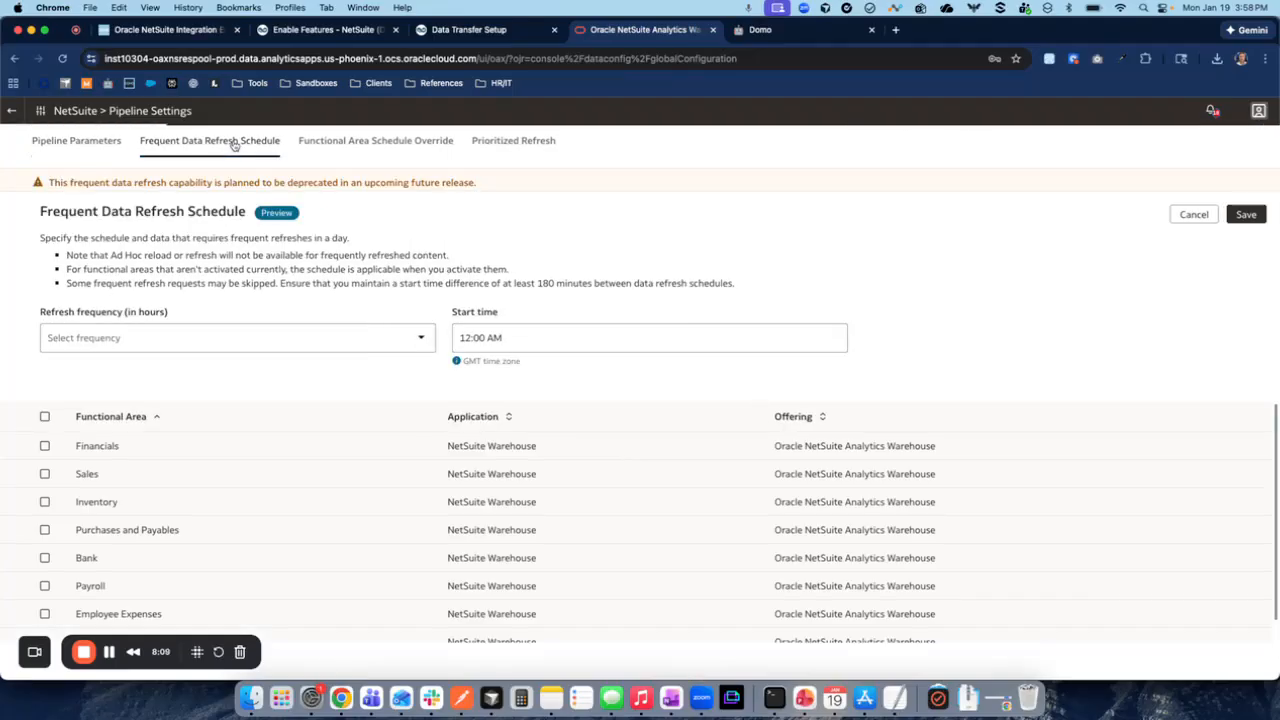
click(80, 340)
click(76, 297)
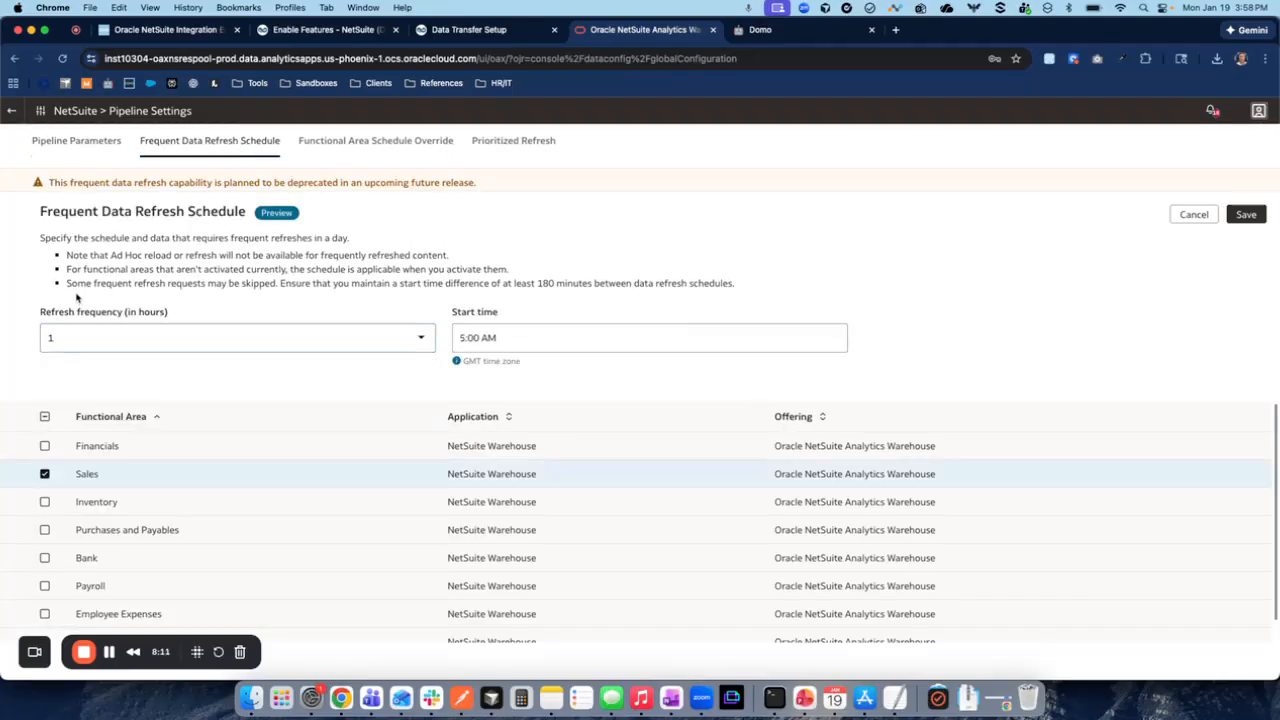
scroll(50, 520, down, 1)
scroll(56, 528, up, 1)
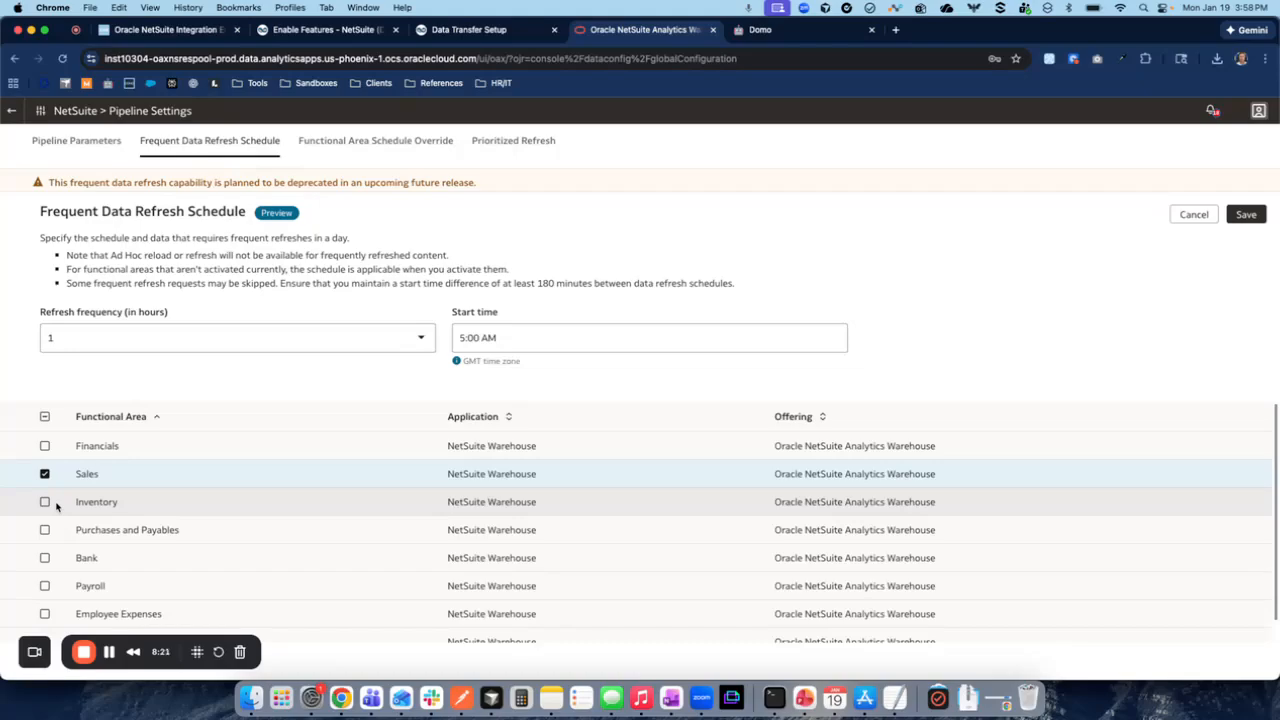
click(45, 446)
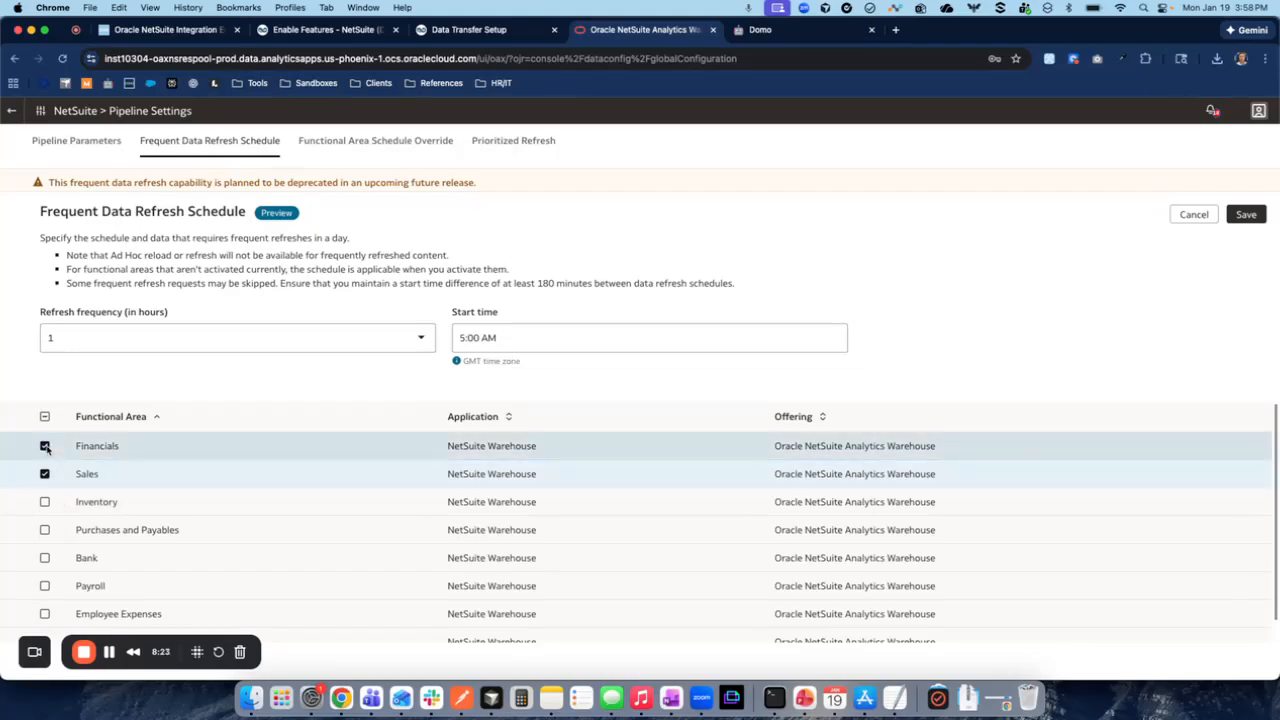
- Try to save the frequent data refresh schedule, and cancel the authorization warning
click(1246, 214)
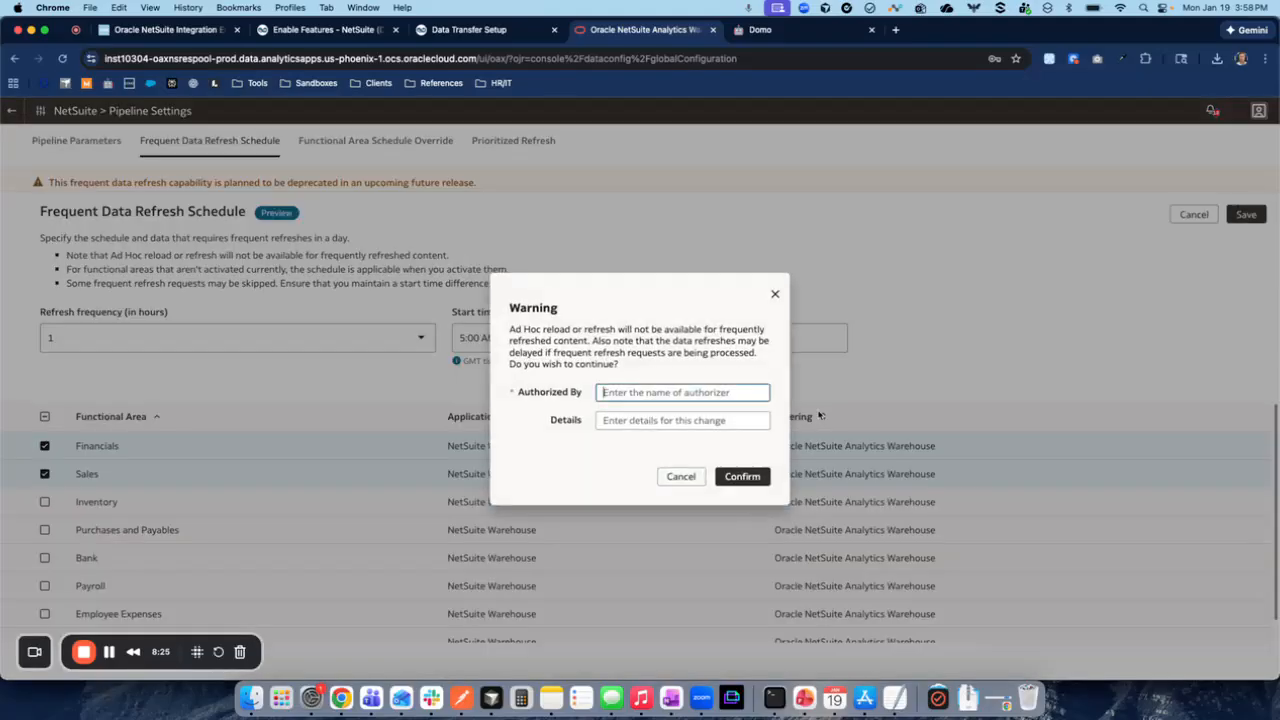
click(681, 476)
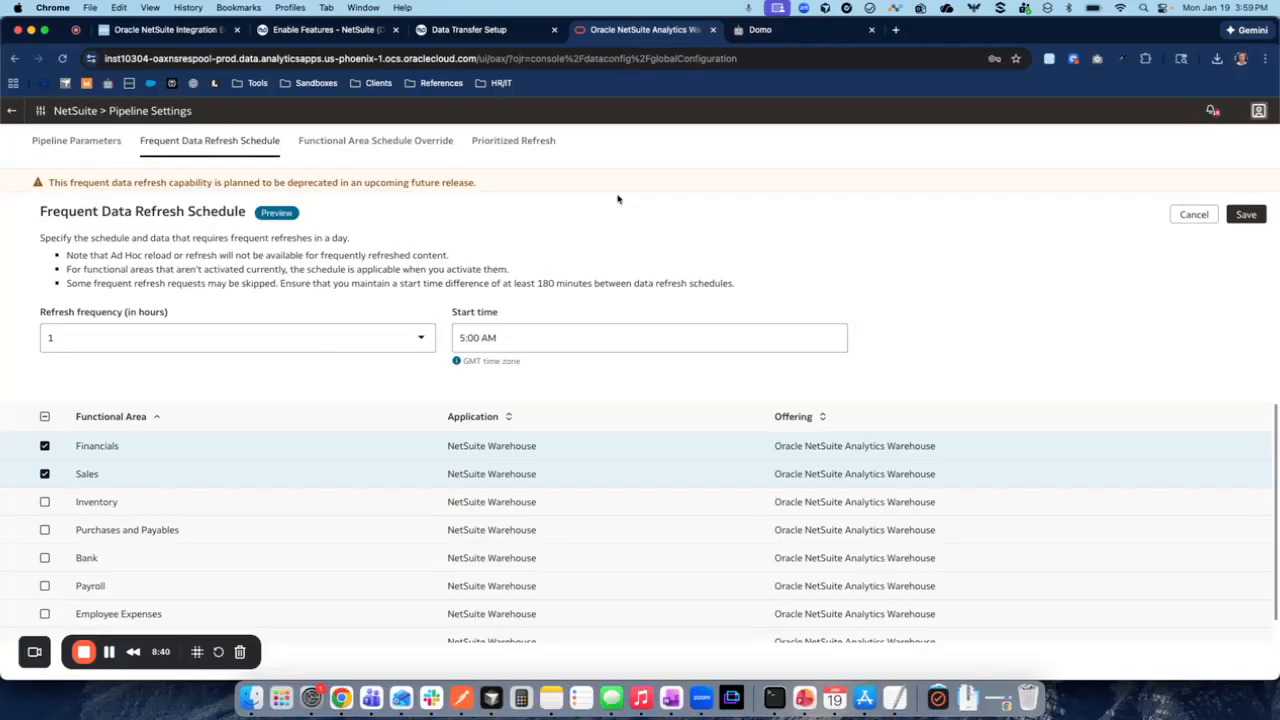
- Switch to Finder and review the README in the wallet_nsaw (2) folder in Downloads
click(249, 697)
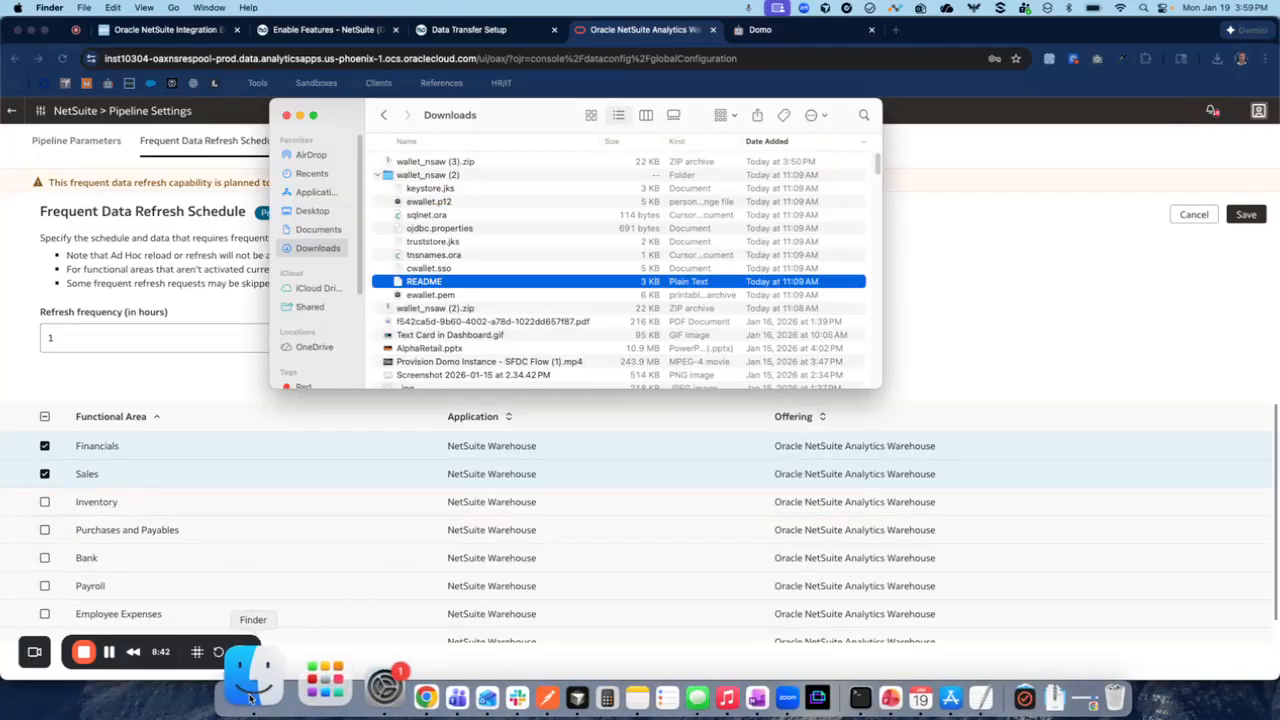
click(435, 176)
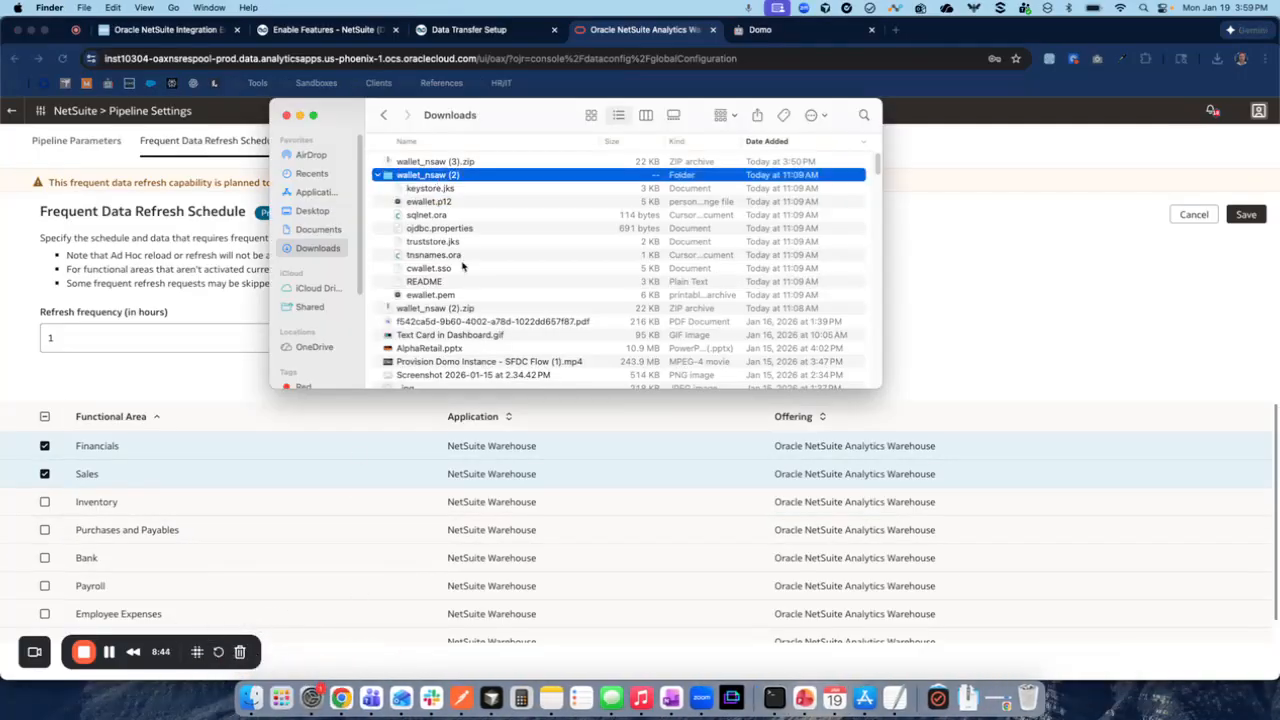
double_click(425, 283)
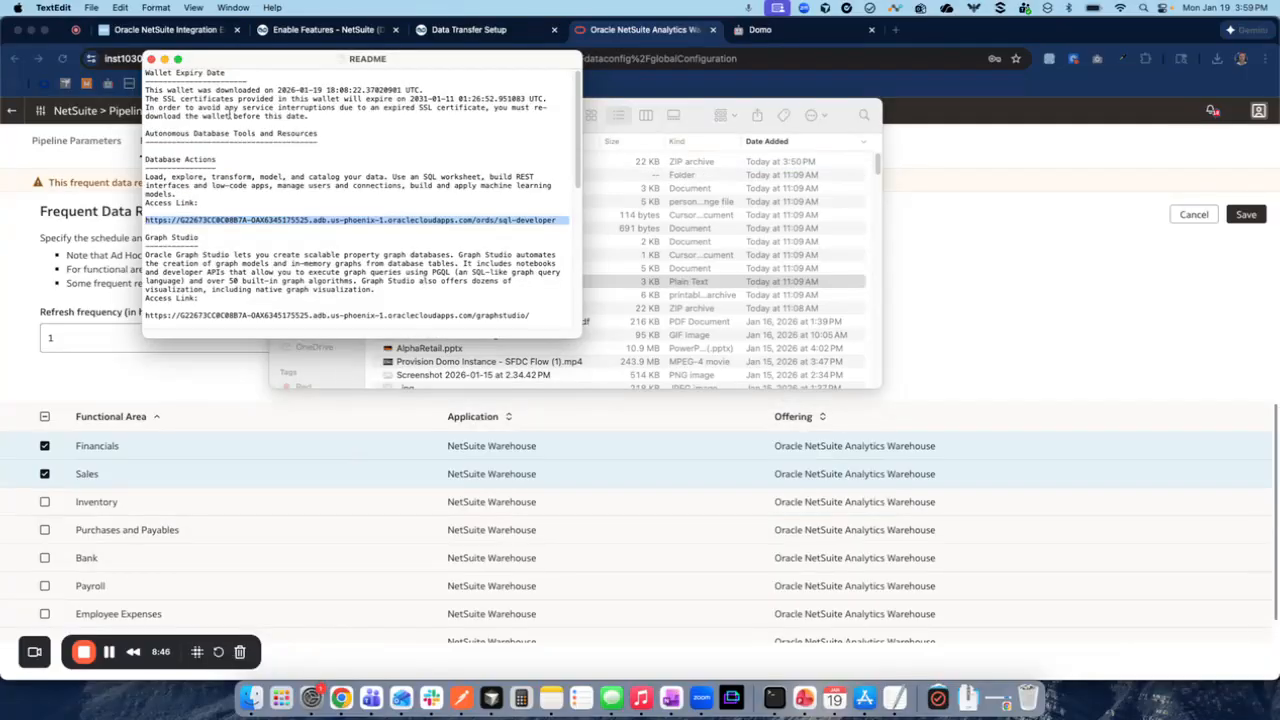
click(280, 240)
scroll(259, 224, down, 2)
scroll(242, 234, up, 2)
- Copy the Database Actions access link from the README and open it in a new browser tab
drag(147, 218, 555, 217)
key(super+c)
click(1104, 246)
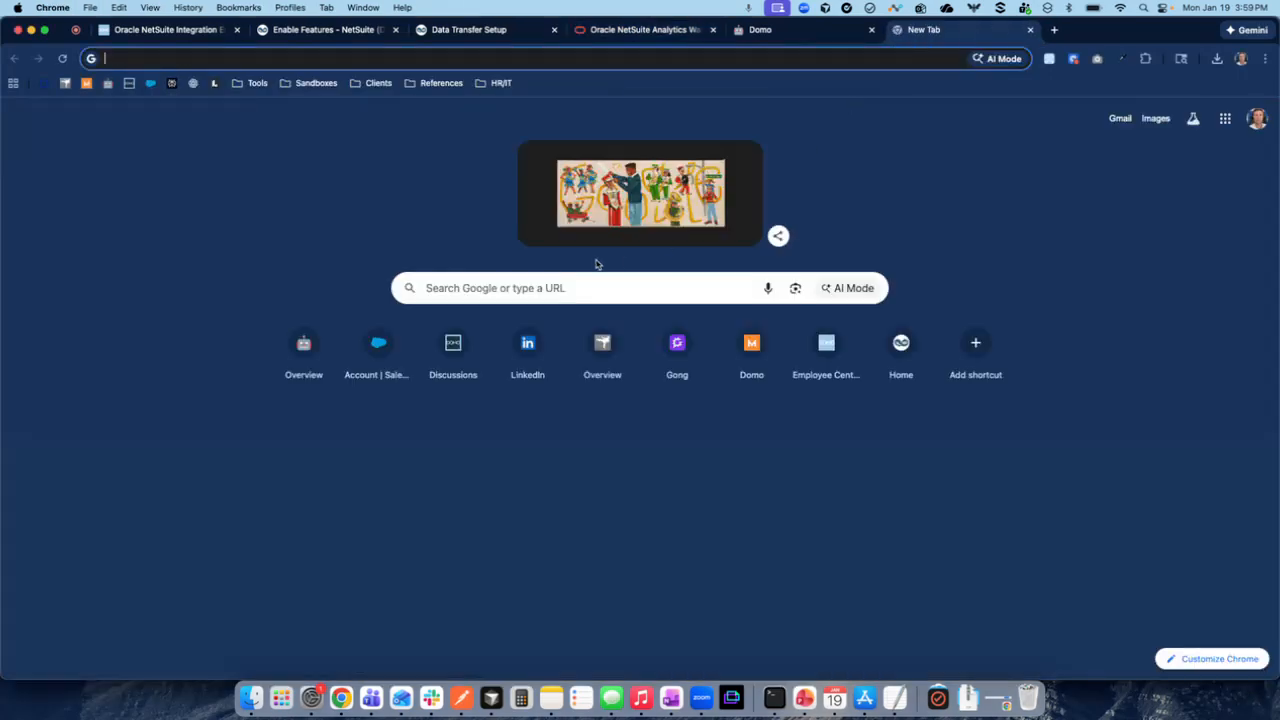
click(895, 30)
key(super+v)
key(Return)
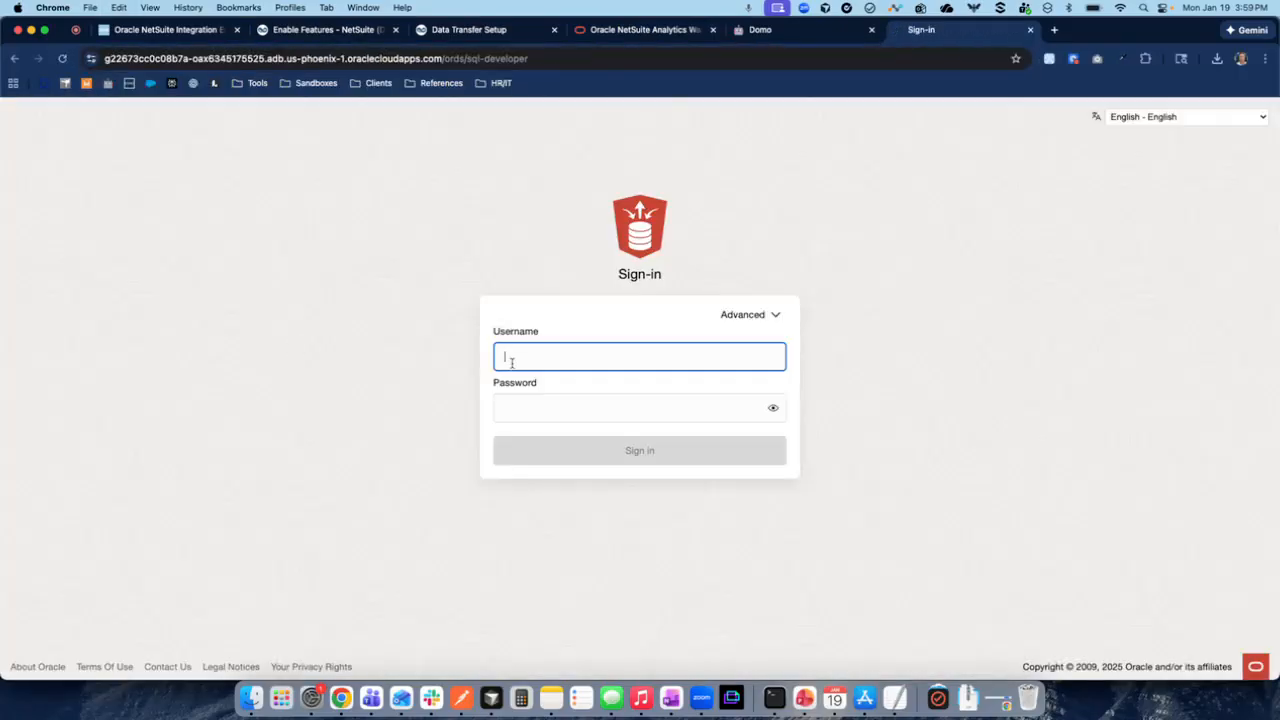
- Enter ADMIN as the username on the Database Actions sign-in page
click(515, 357)
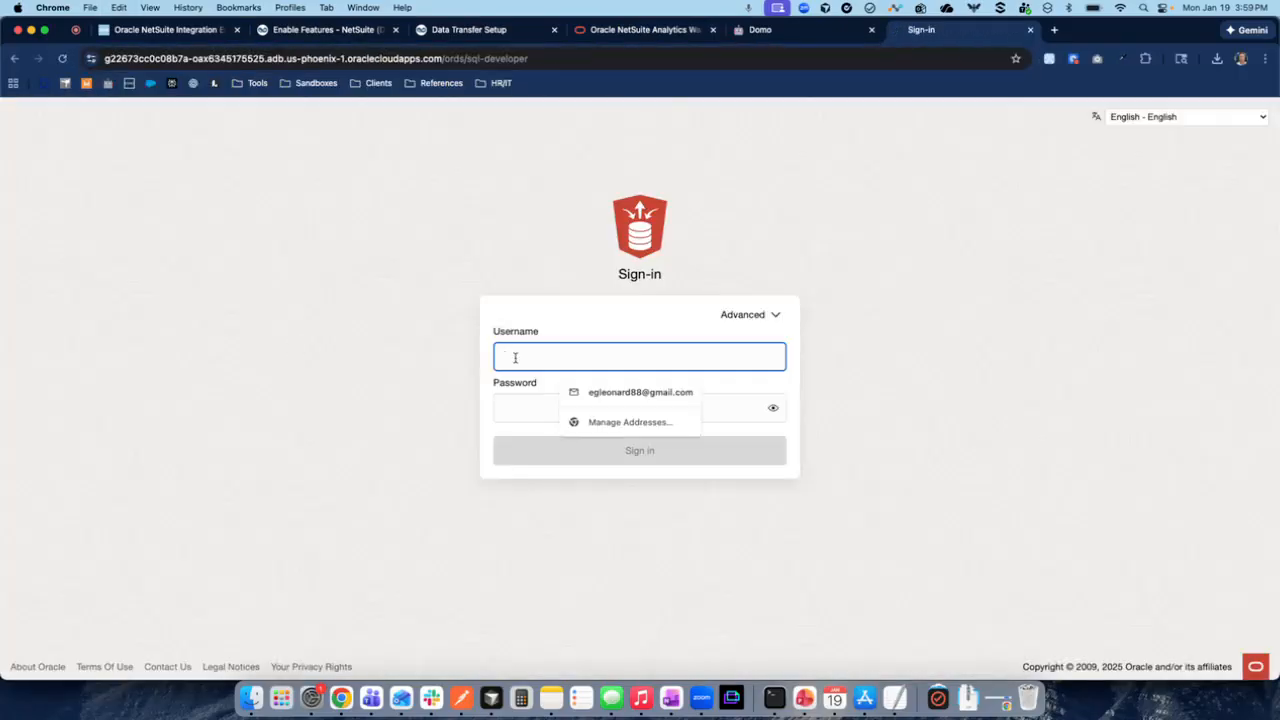
text(ADMIN)
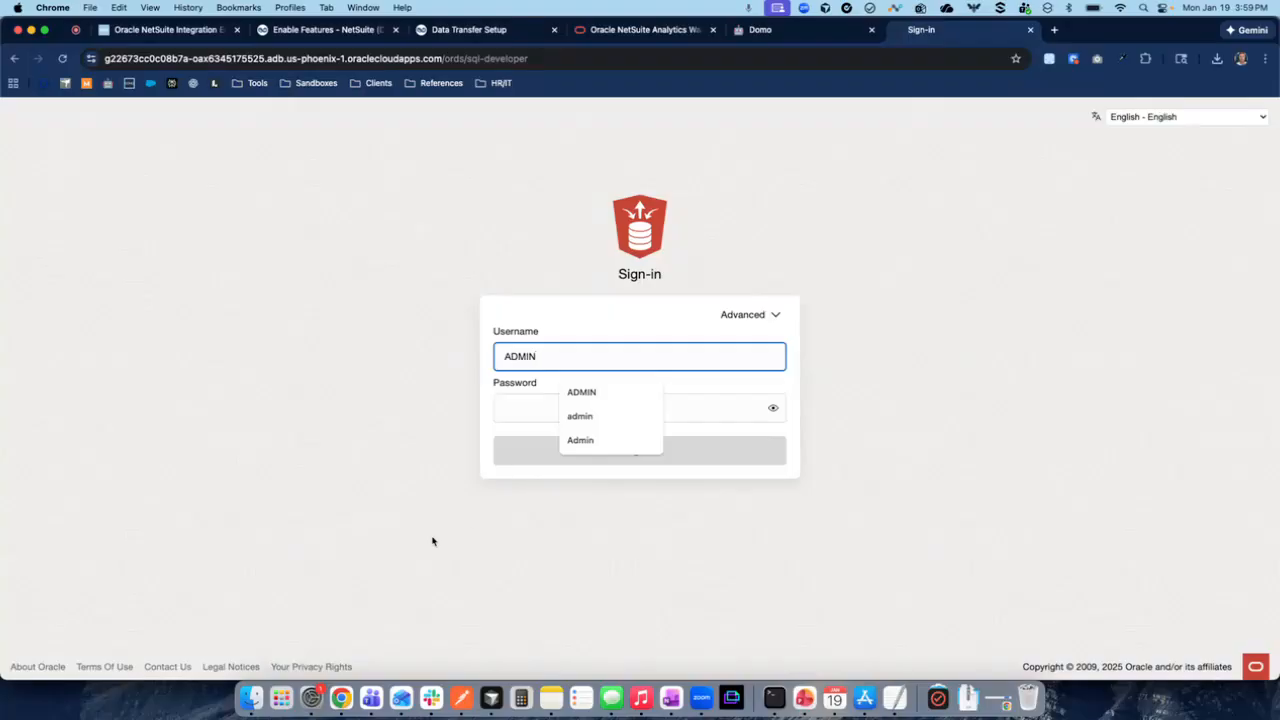
click(421, 575)
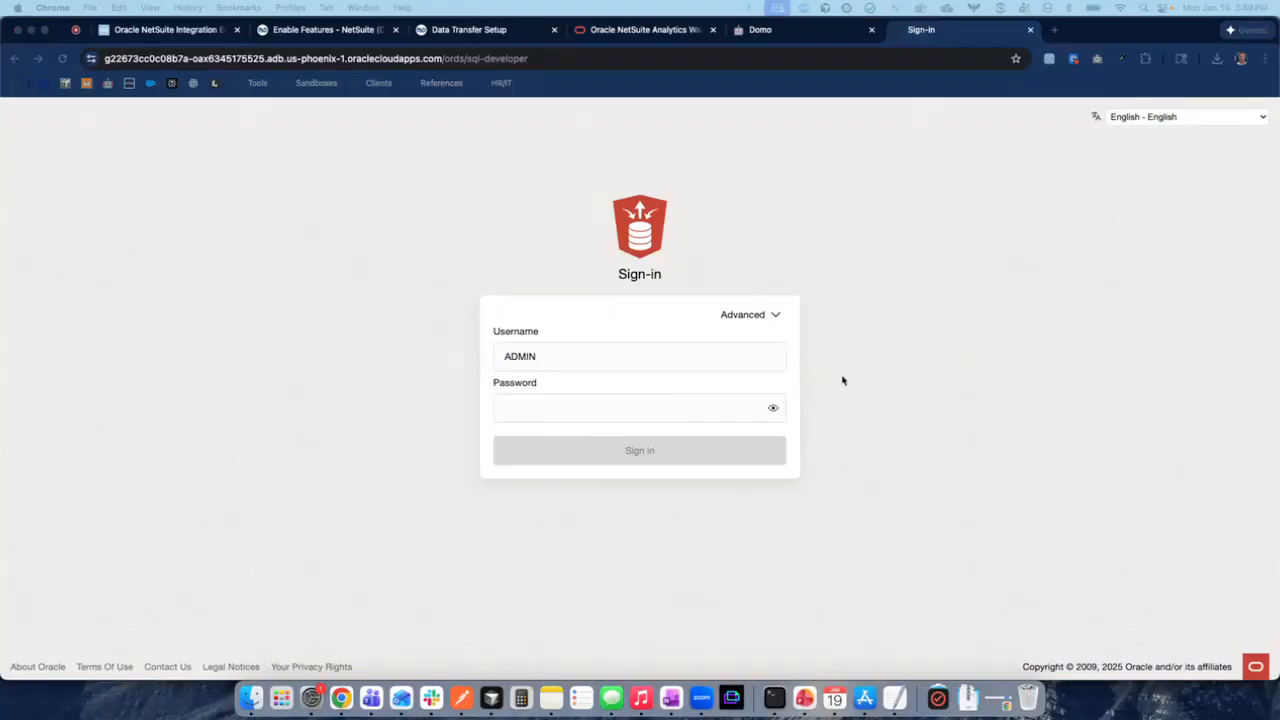
click(614, 407)
- Return to the NetSuite Analytics Warehouse console and open the Reset Credentials form in the Warehouse administration, focusing its username
click(602, 30)
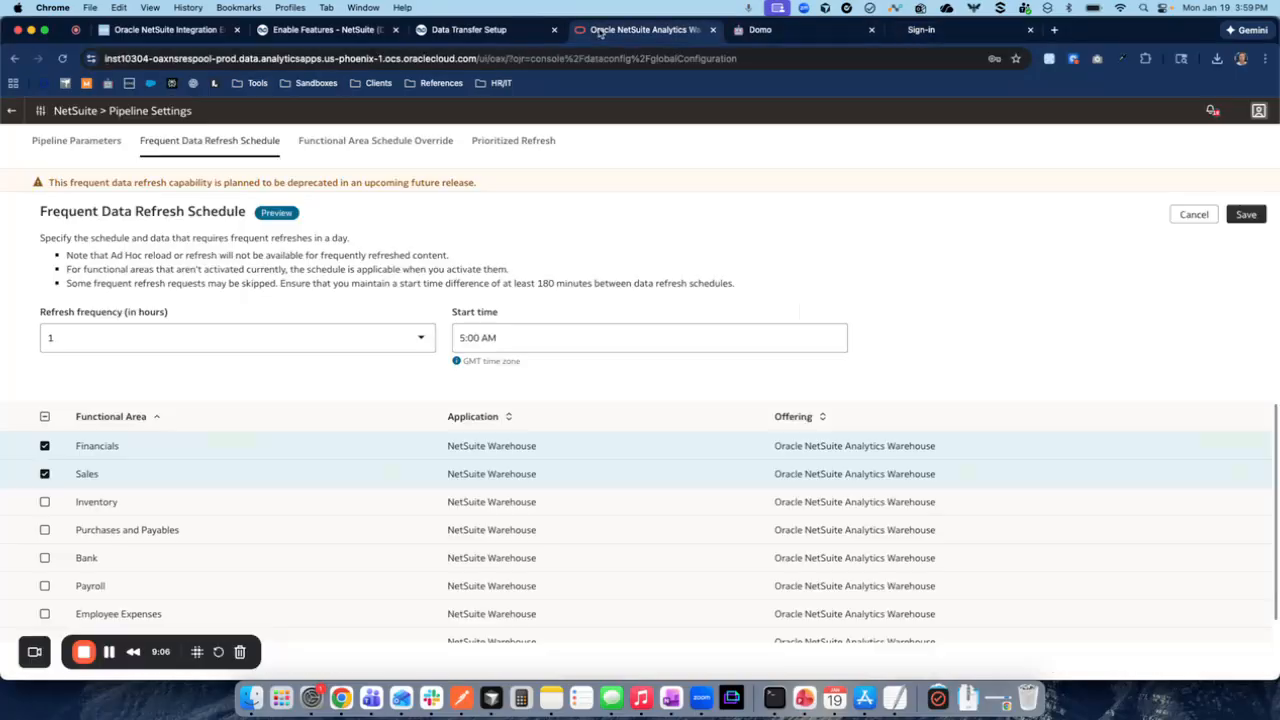
click(11, 111)
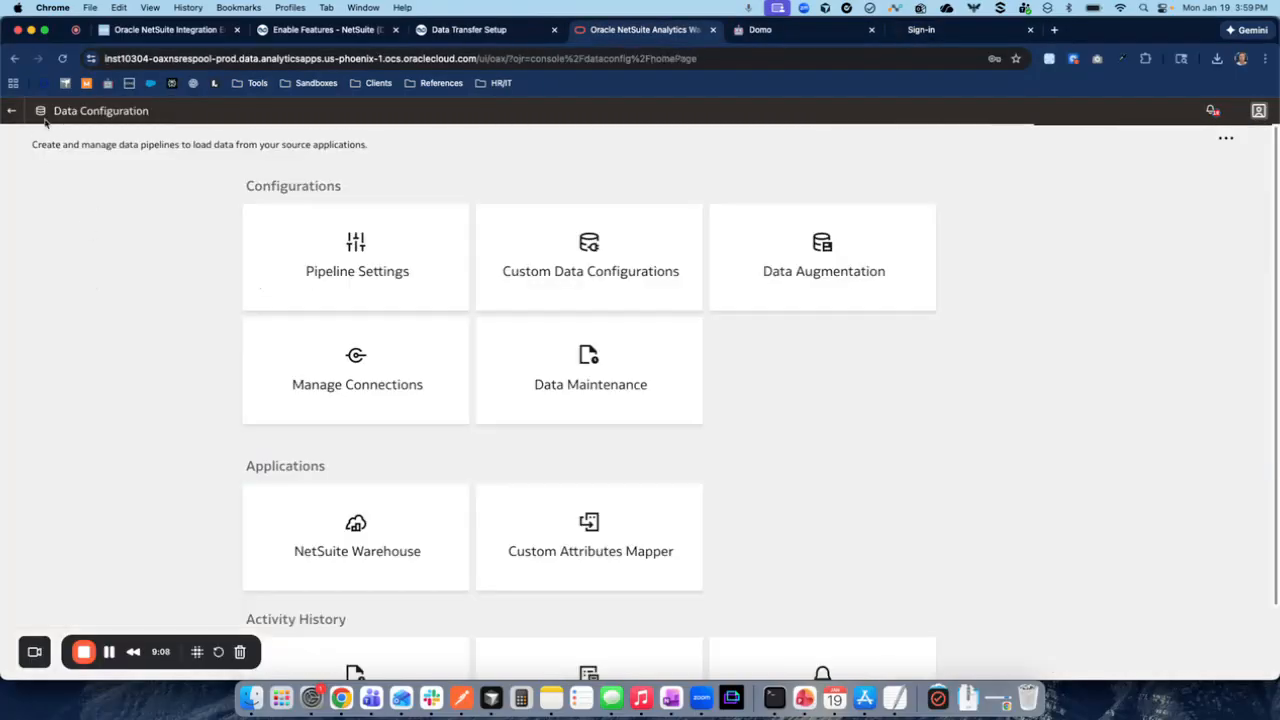
click(9, 113)
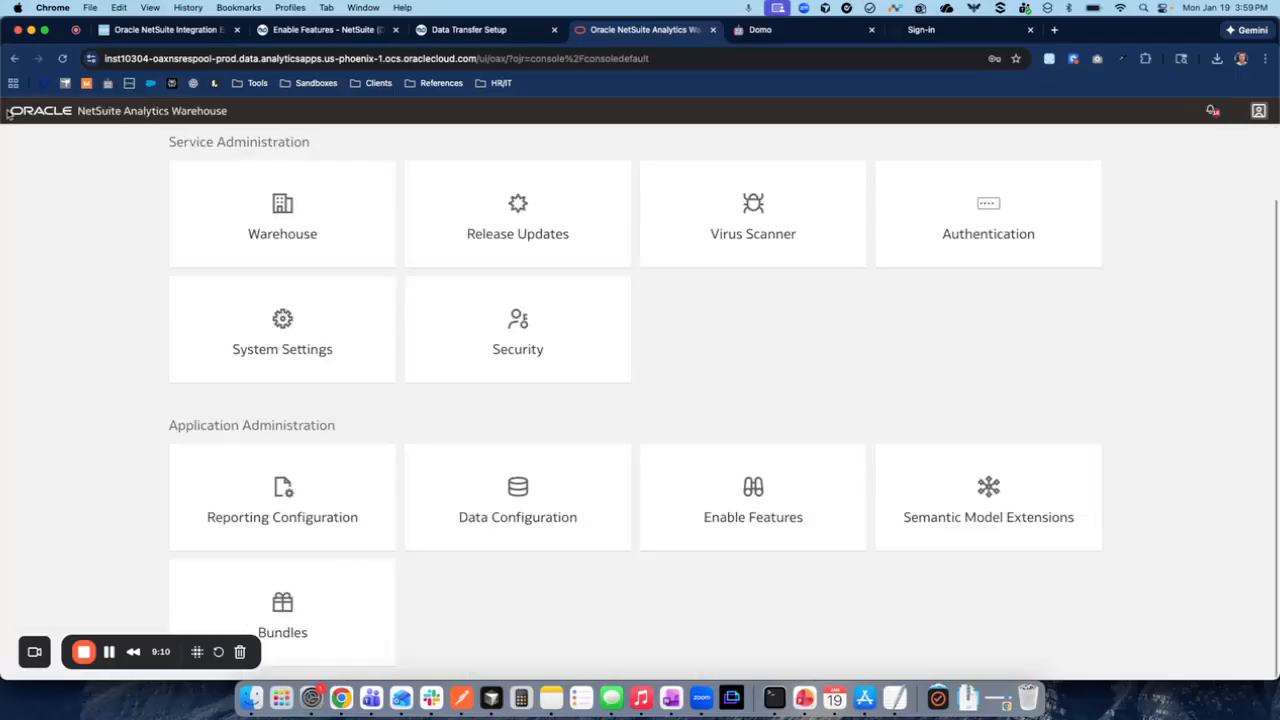
click(294, 251)
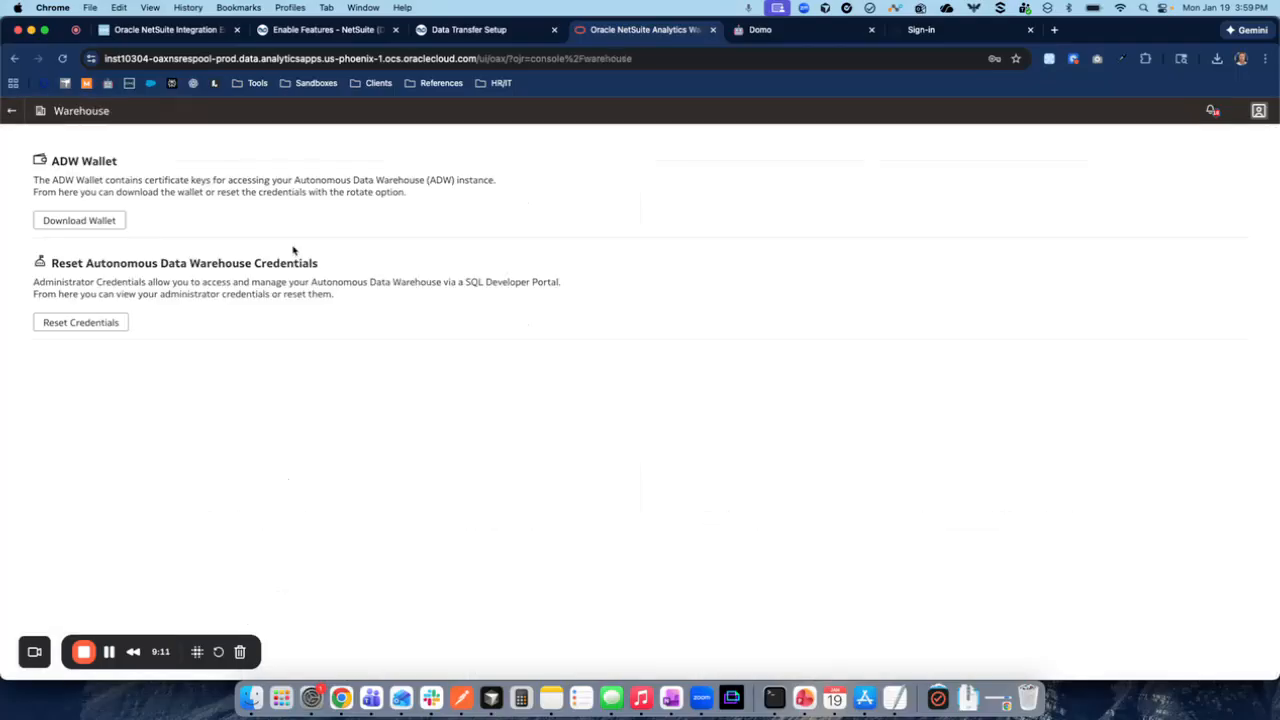
click(66, 322)
click(588, 351)
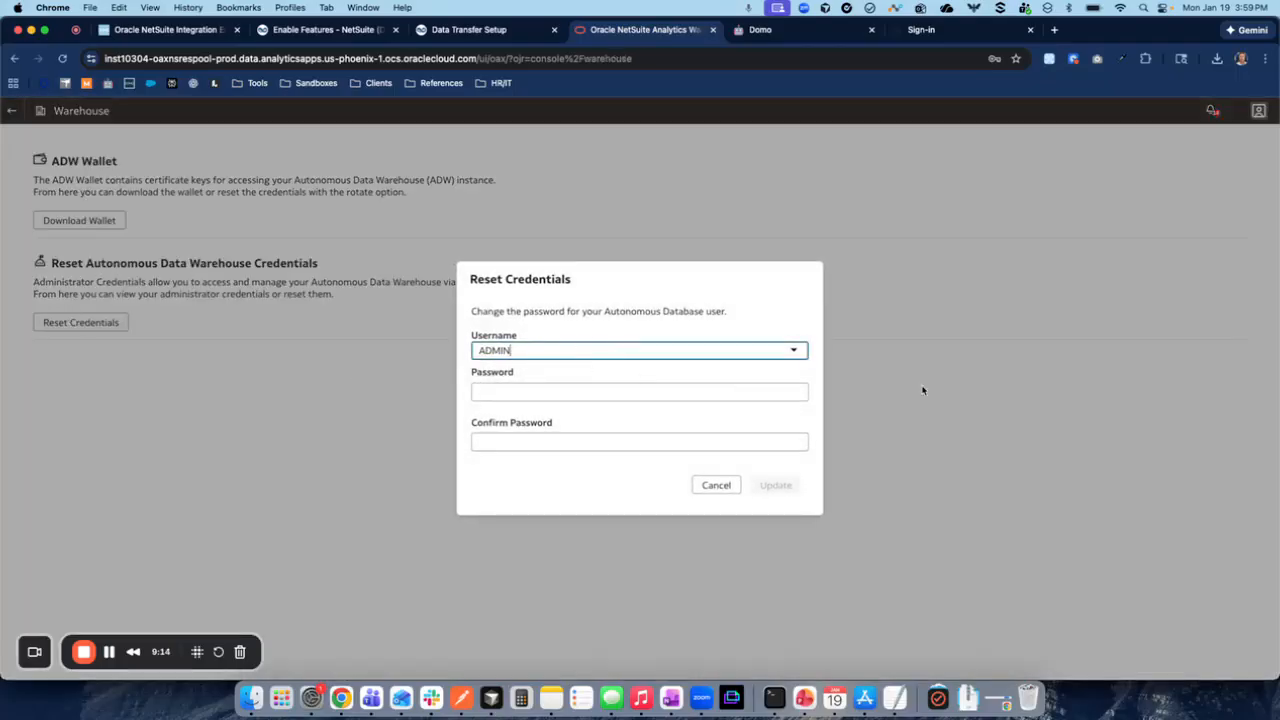
- Return to the Database Actions sign-in page, enter the account password, and sign in
click(943, 30)
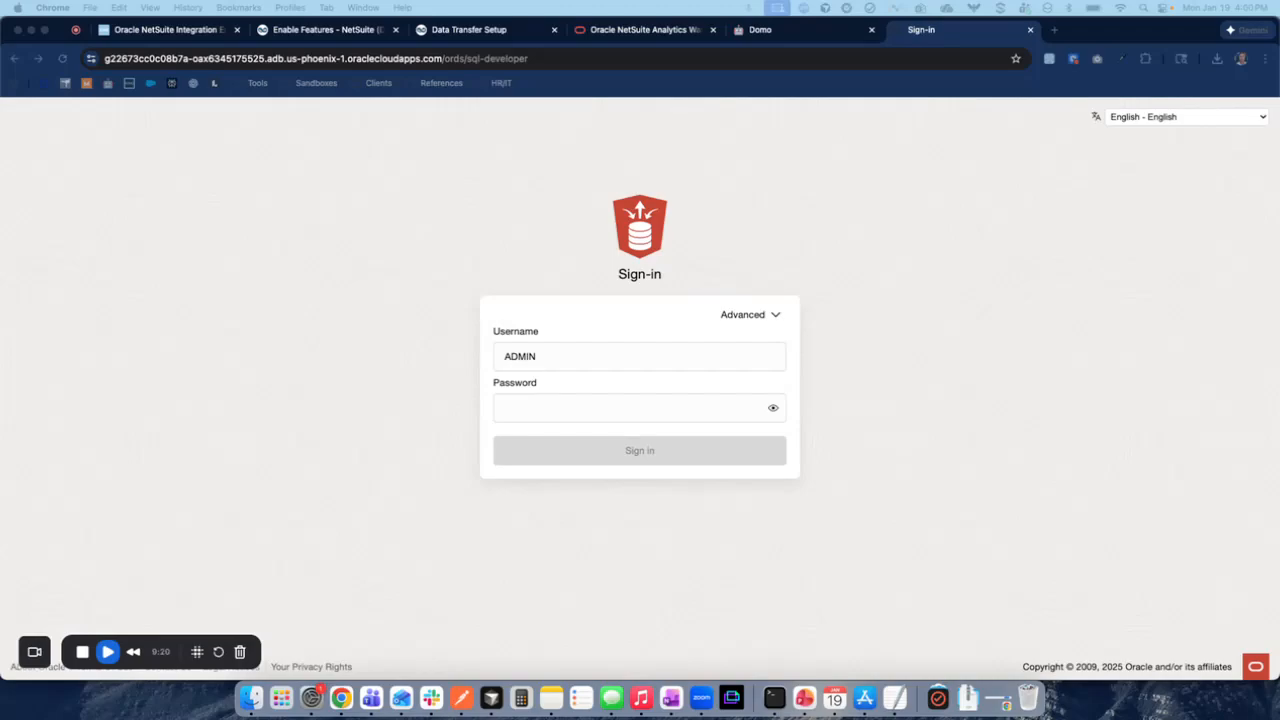
click(540, 411)
key(super+v)
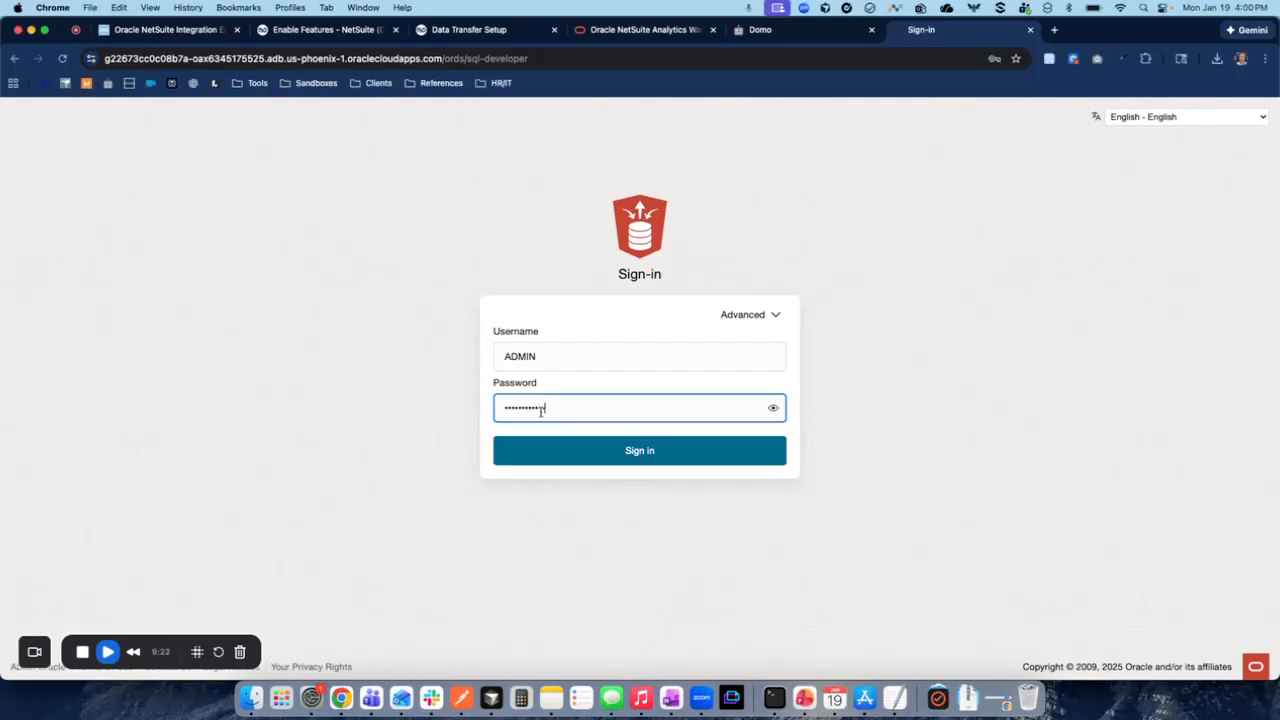
click(545, 458)
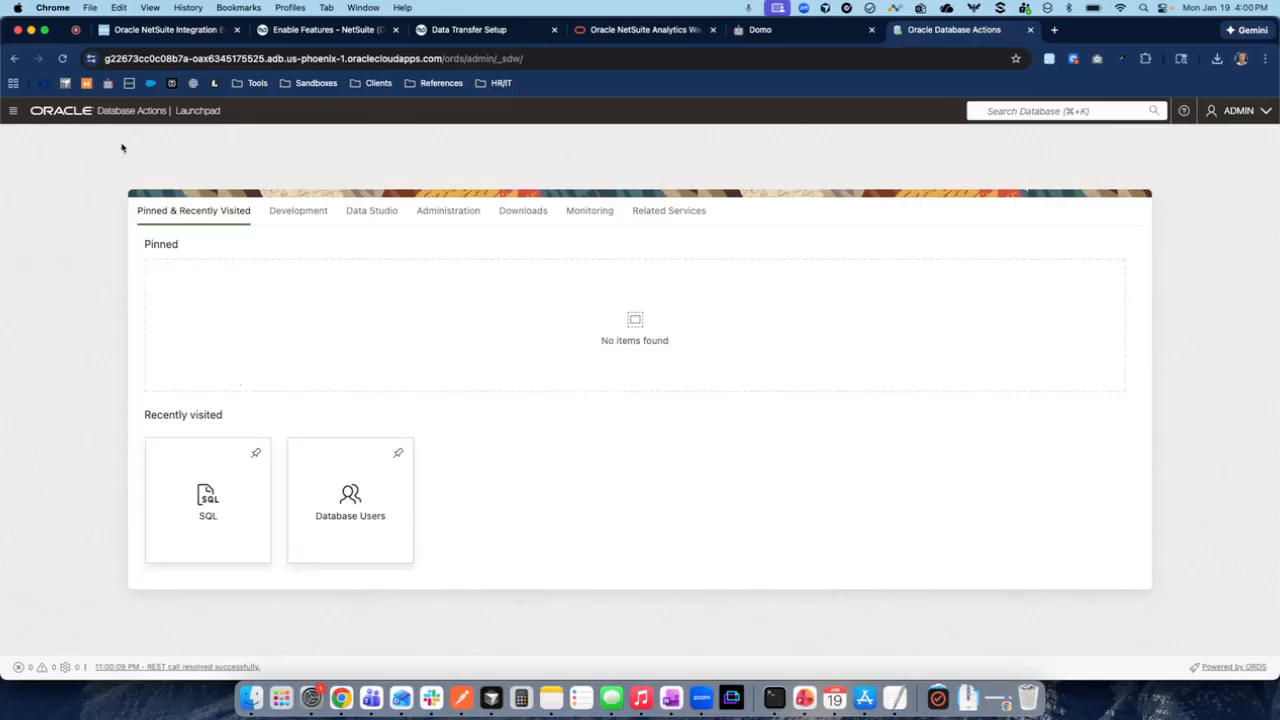
- Open the SQL worksheet and browse the tables of the OAX_USER schema
click(12, 112)
click(207, 506)
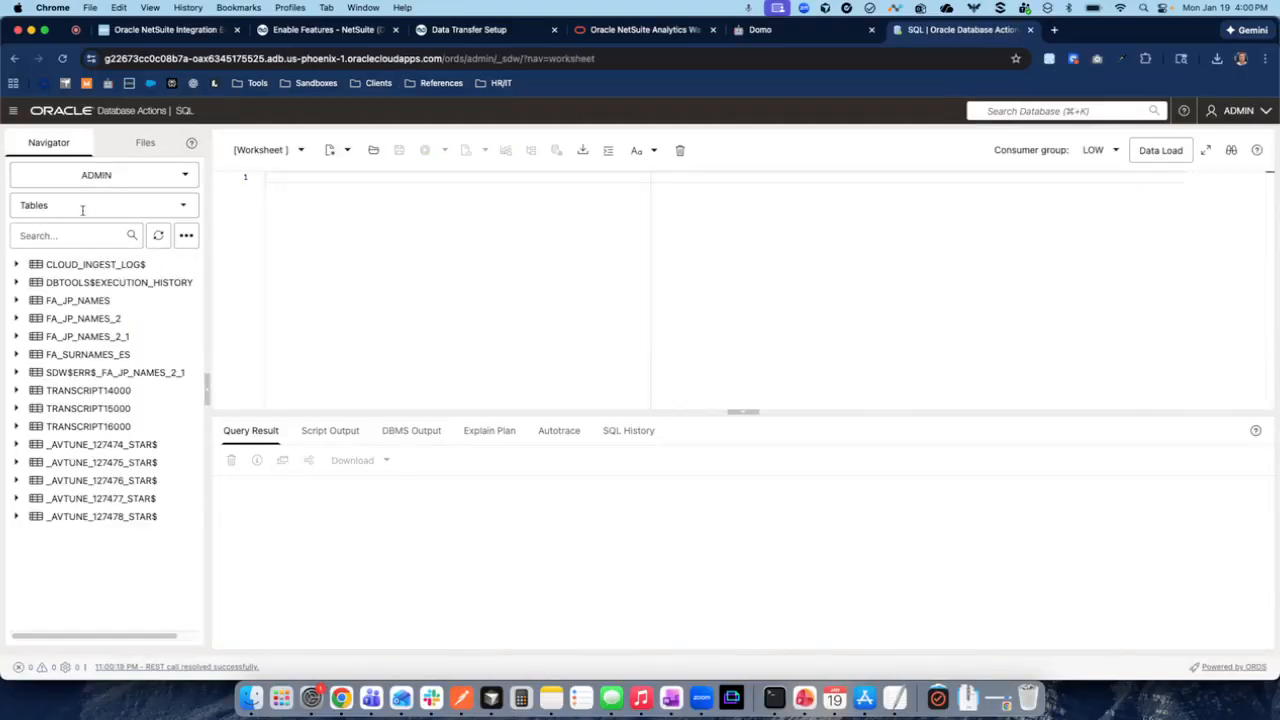
click(104, 176)
scroll(134, 300, down, 5)
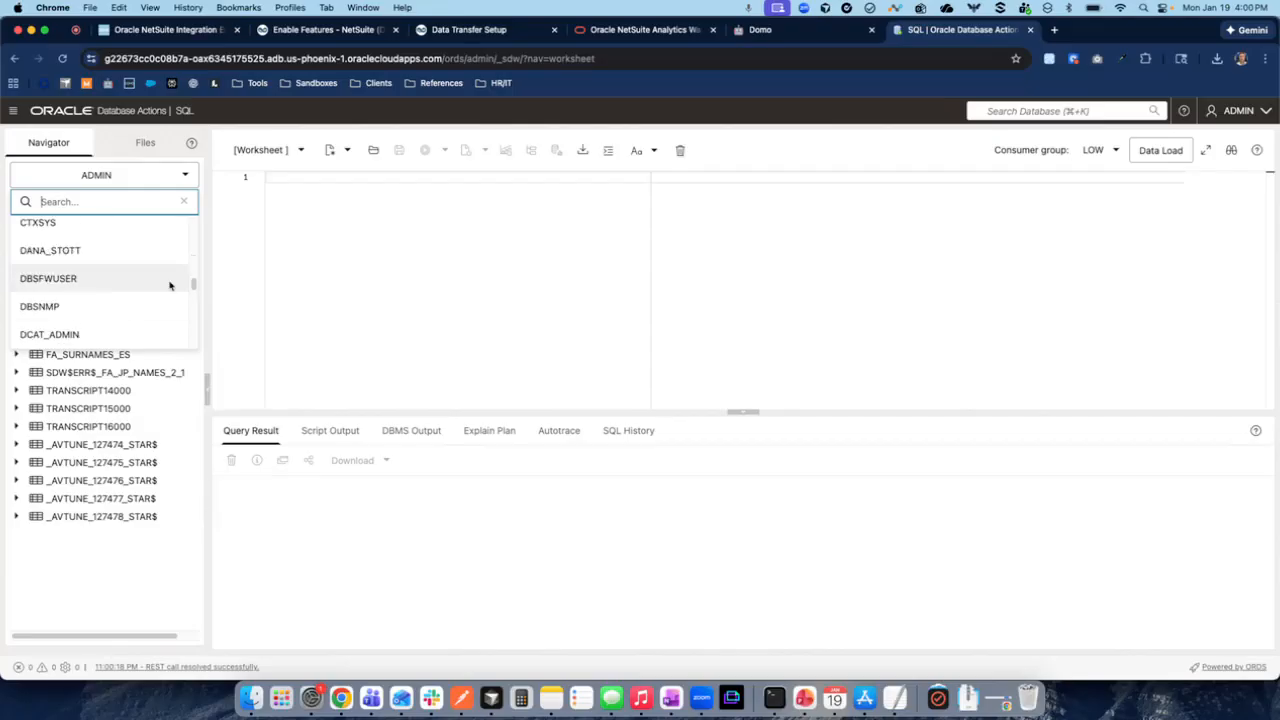
scroll(139, 290, down, 10)
scroll(137, 290, down, 4)
scroll(113, 321, down, 1)
click(114, 320)
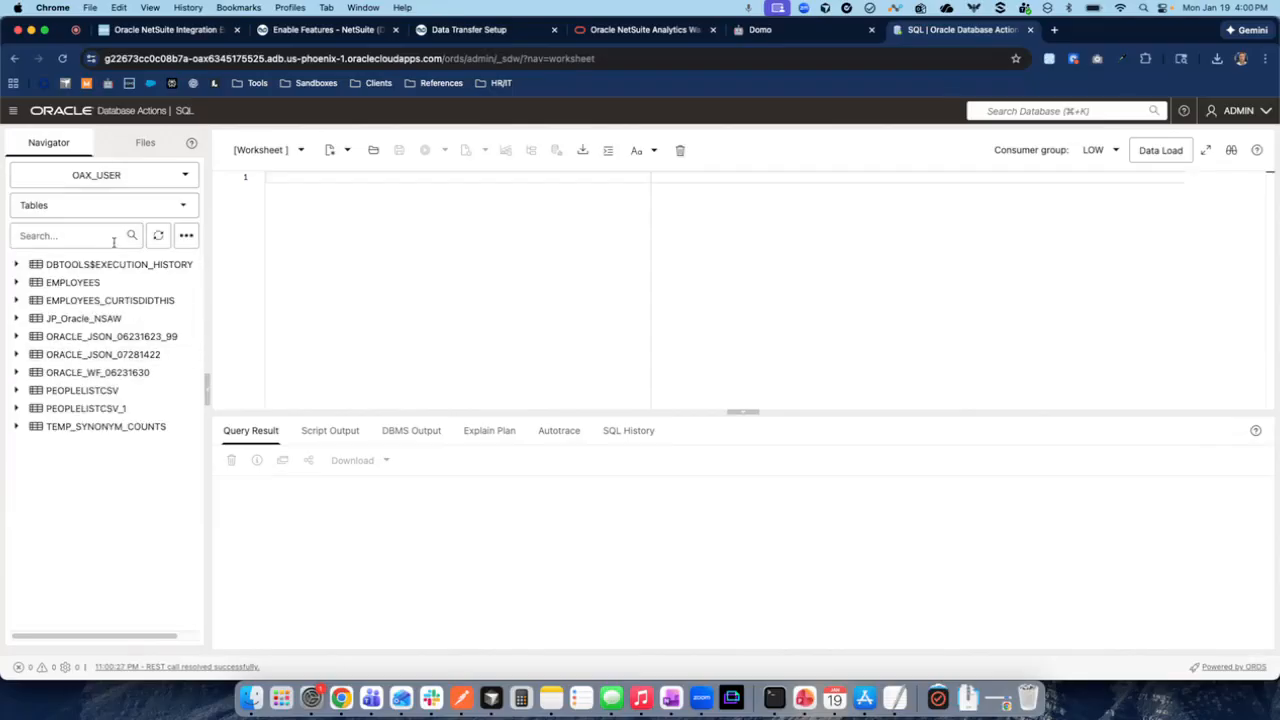
- Leave the table search and switch to the NetSuite Analytics Warehouse Data Transfer Setup page in NetSuite
click(61, 235)
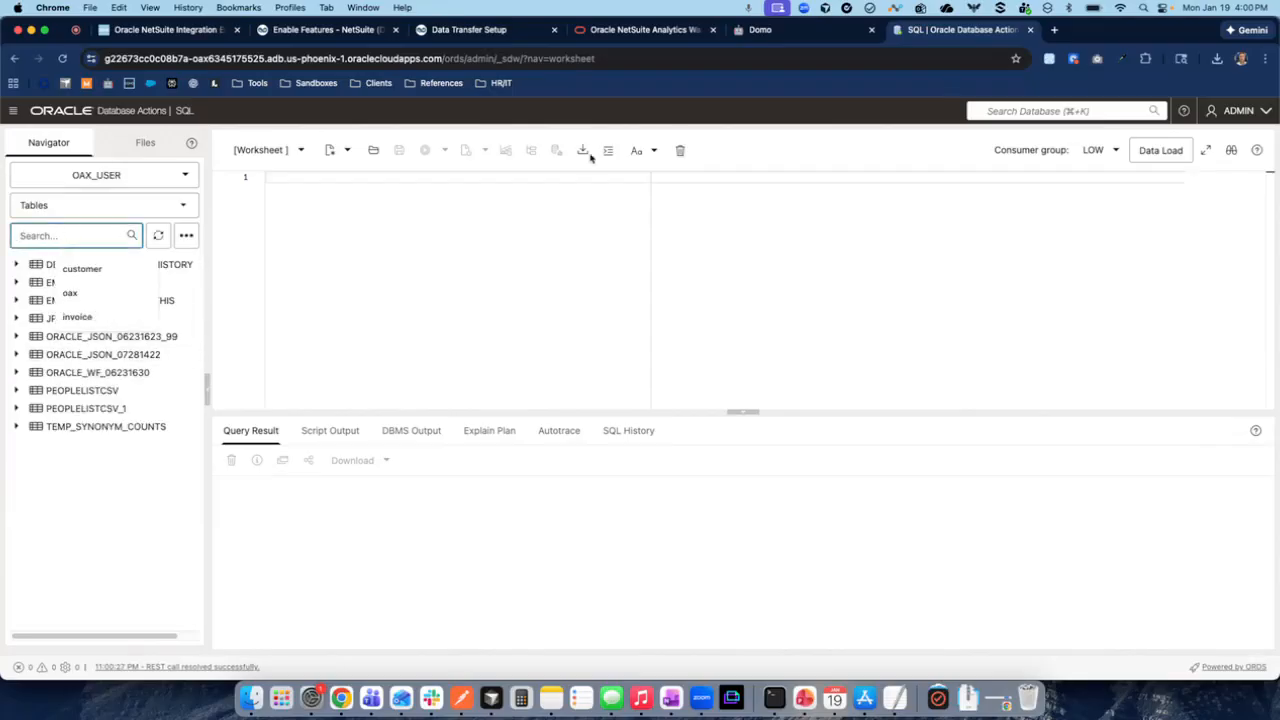
click(651, 35)
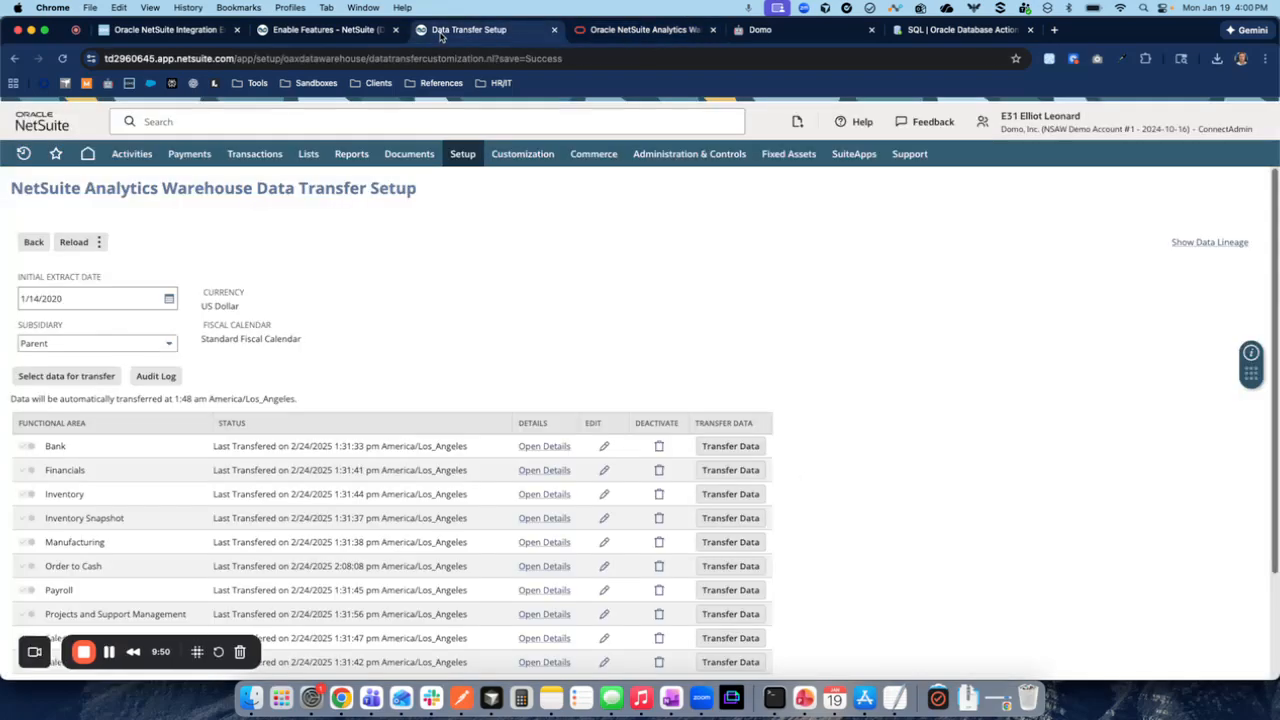
click(443, 35)
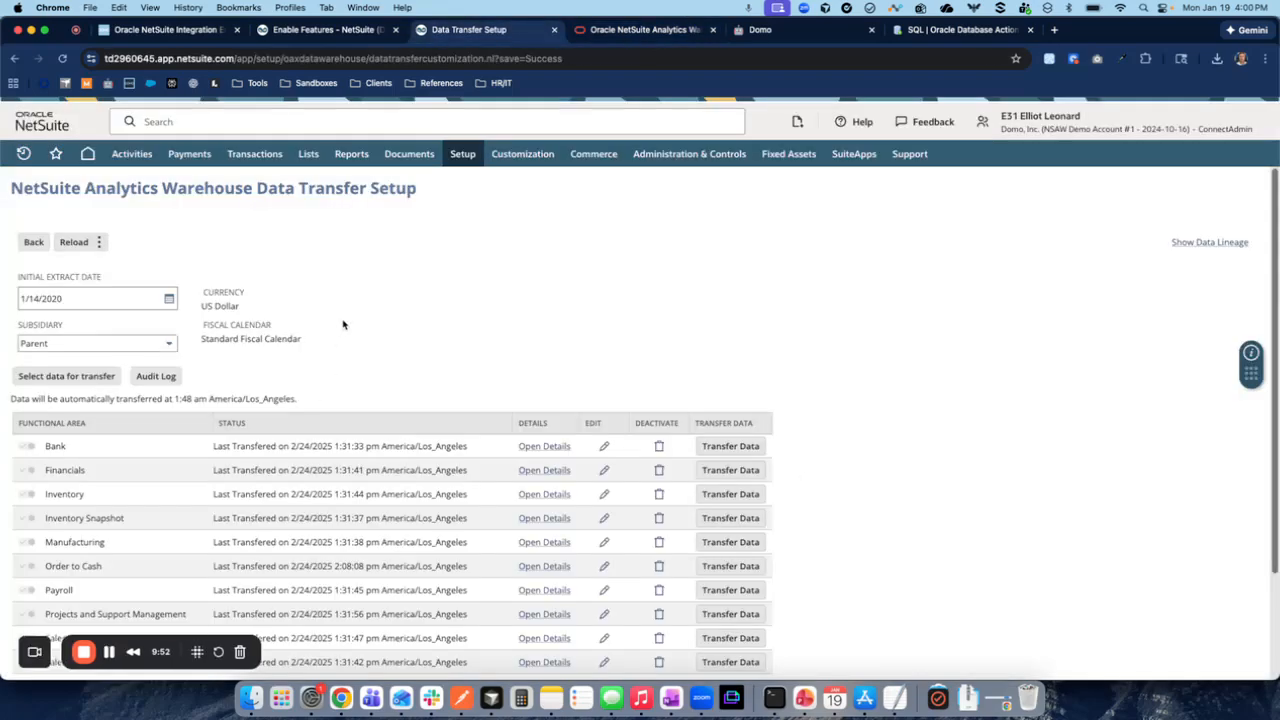